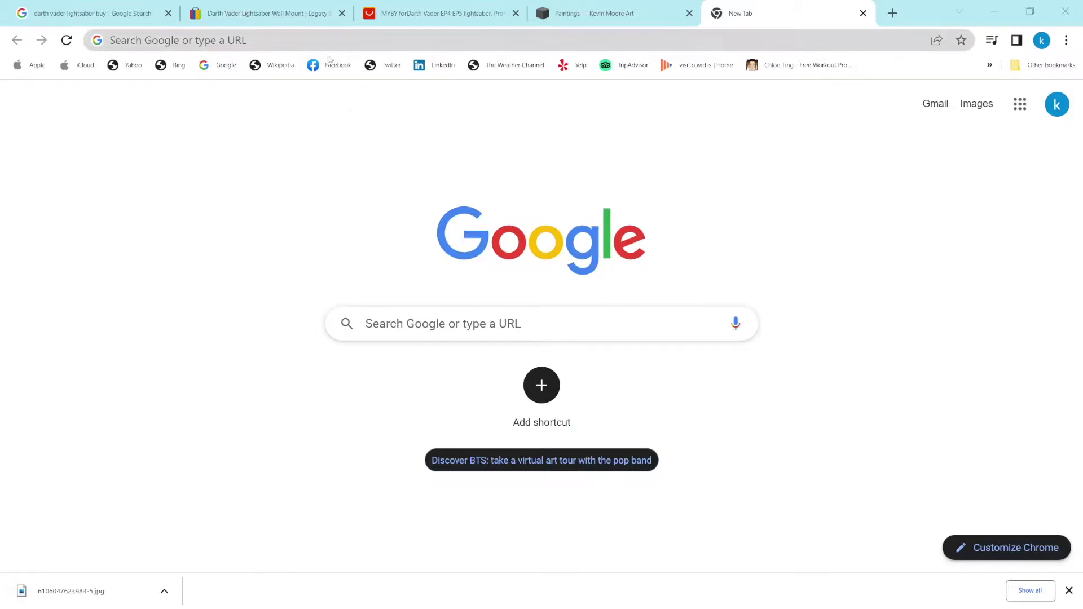
Google 'ultamaker cura 5', take the 'ultimaker' spelling correction, and open the Cura 5.0 release article
left_click(552, 329)
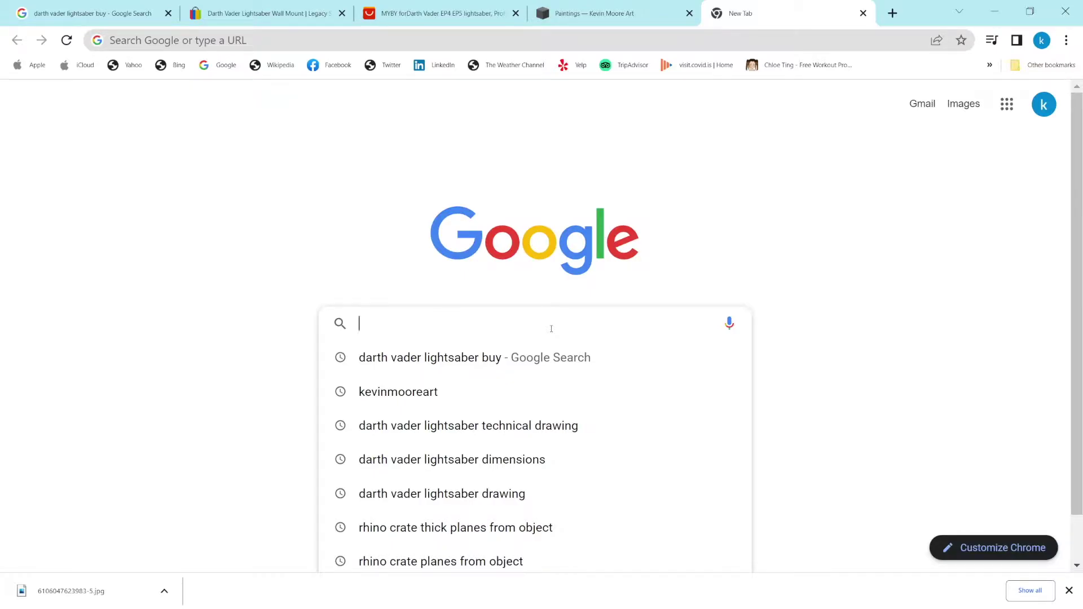
type("u")
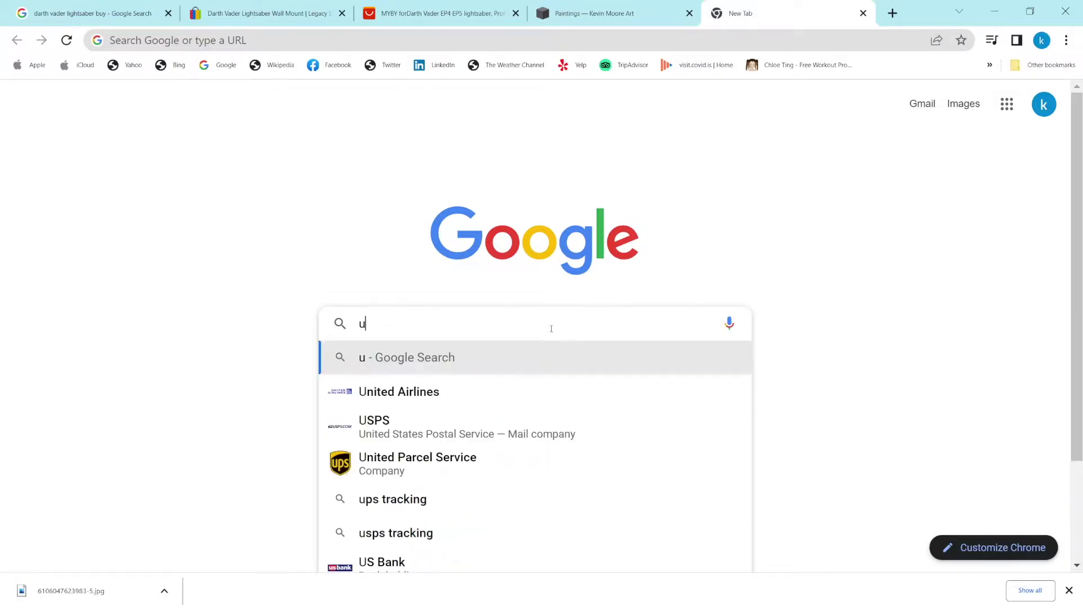
type("ltamaker")
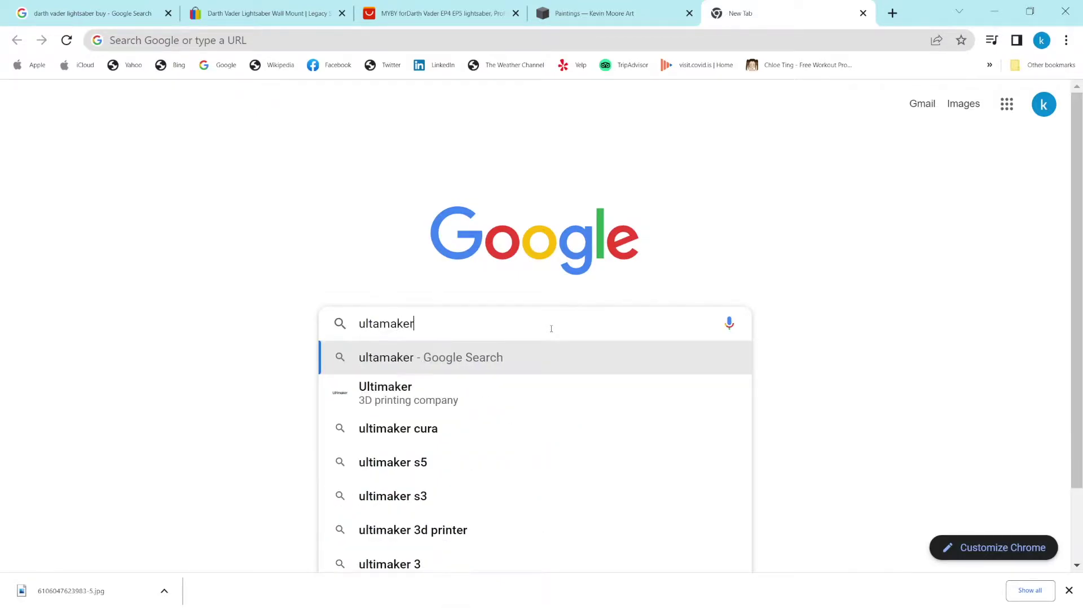
type(" cura 5")
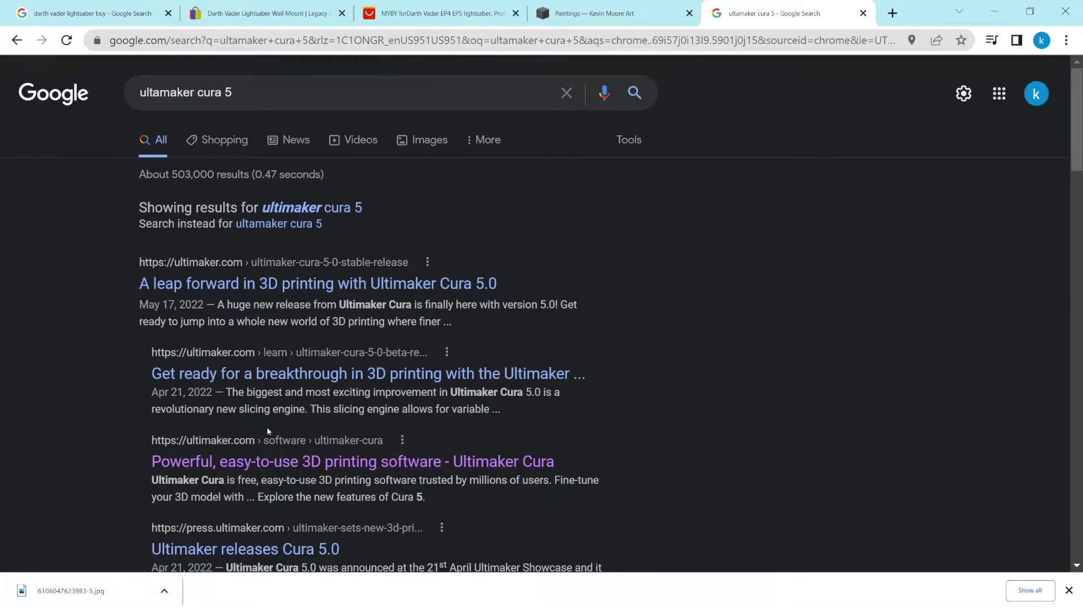
left_click(346, 209)
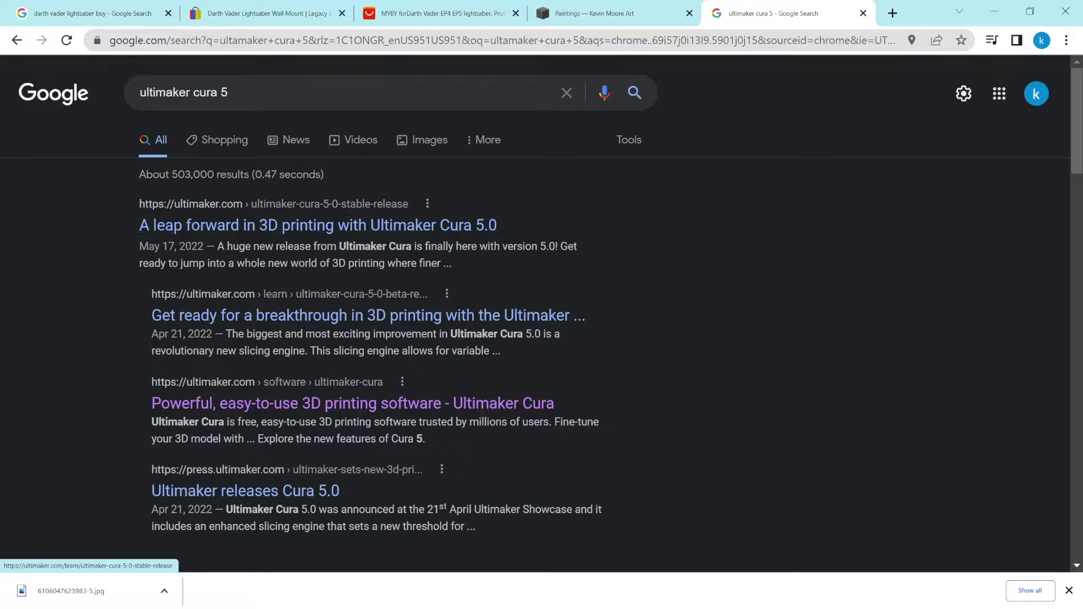
left_click(177, 226)
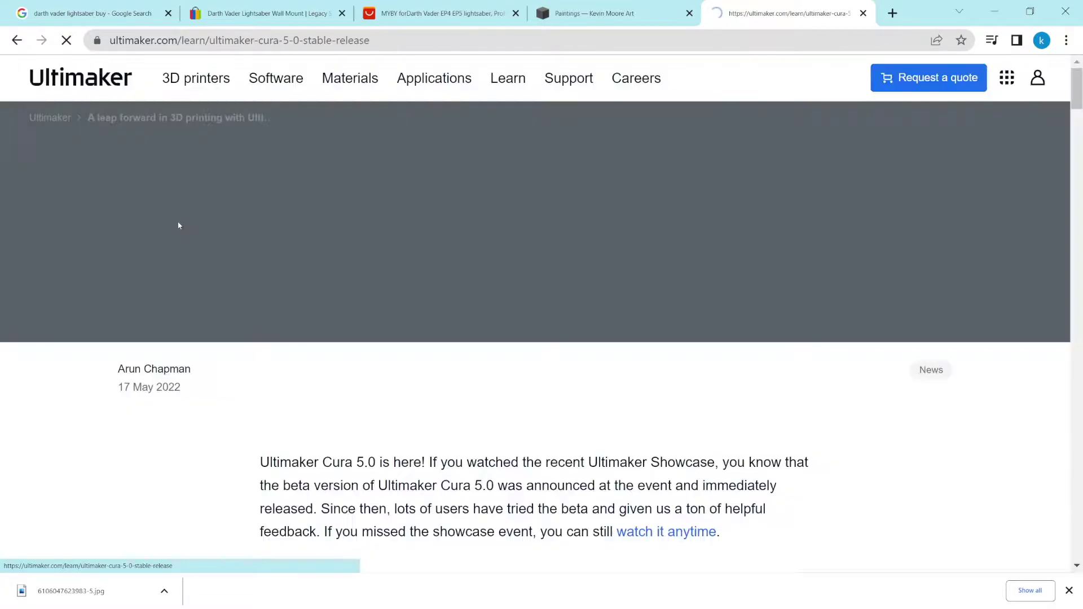
scroll(429, 351, "down", 4)
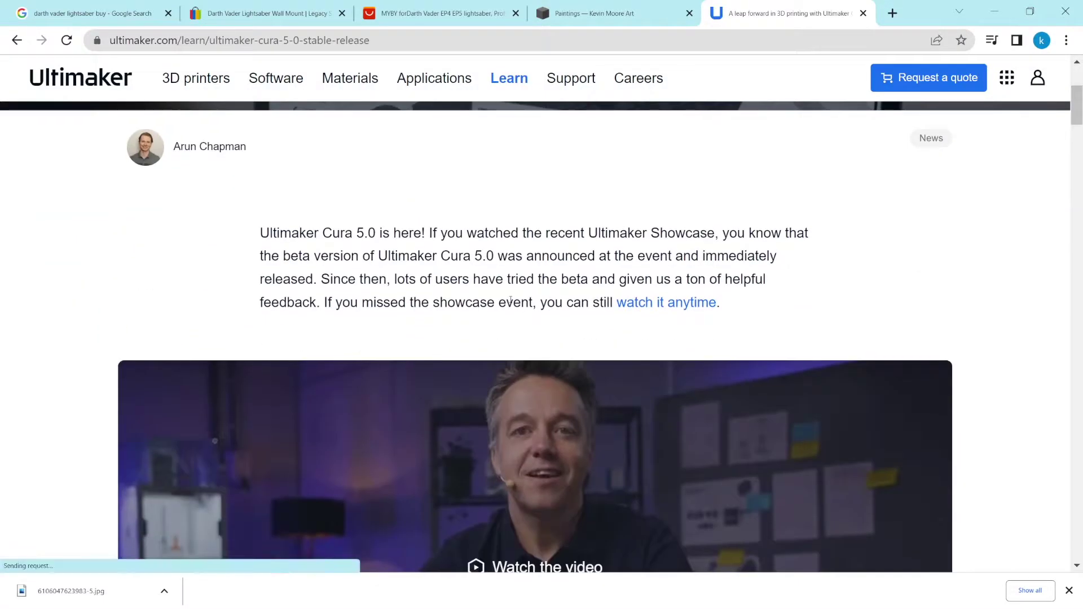
scroll(511, 301, "up", 4)
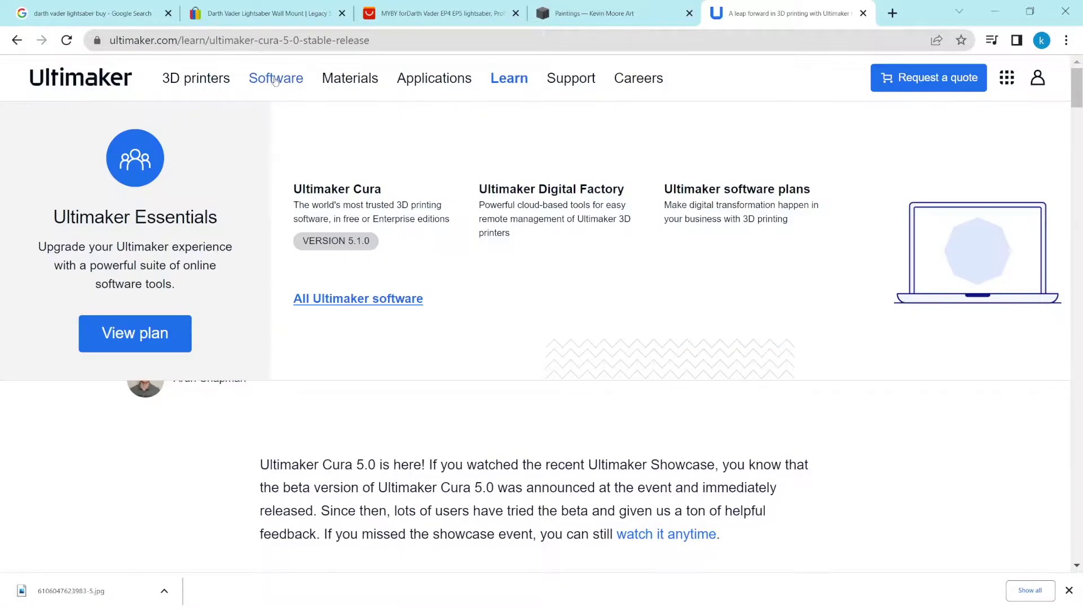
Go to Ultimaker's Software section and open the Ultimaker Cura product page
left_click(275, 80)
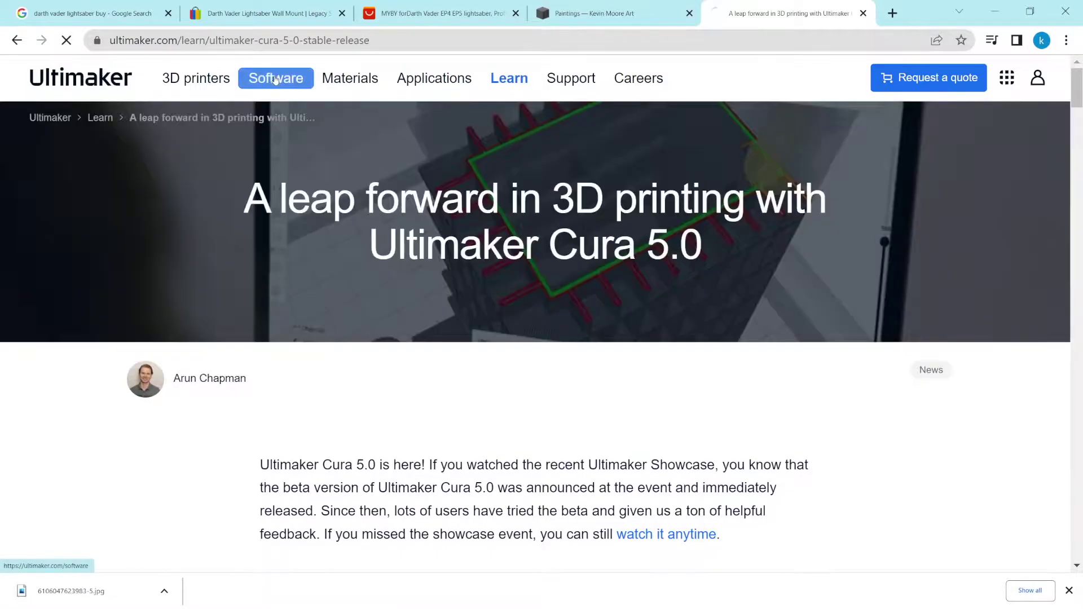
scroll(172, 315, "down", 6)
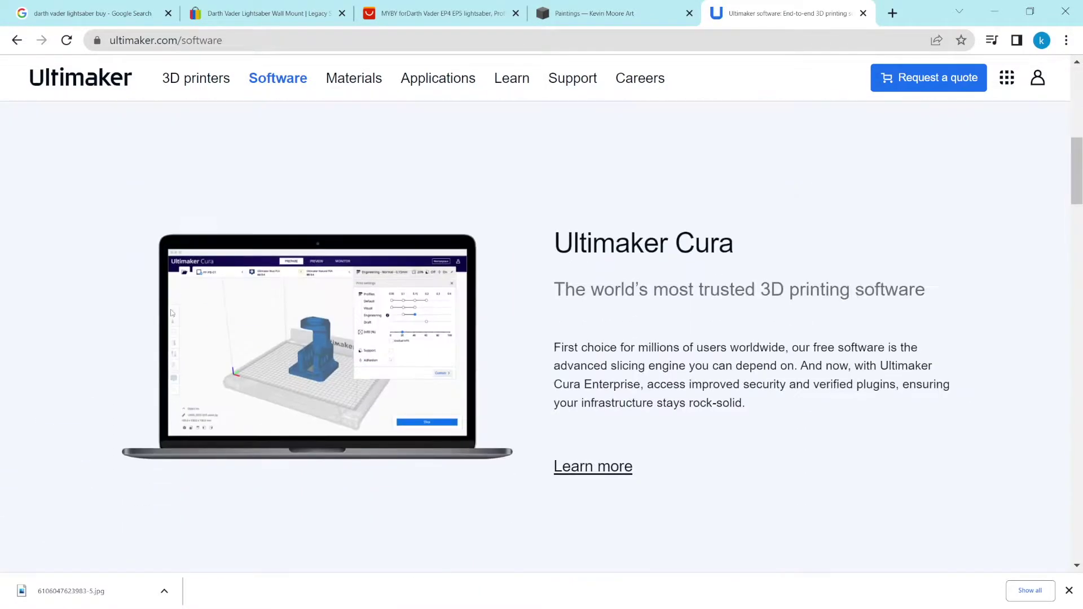
scroll(642, 177, "down", 12)
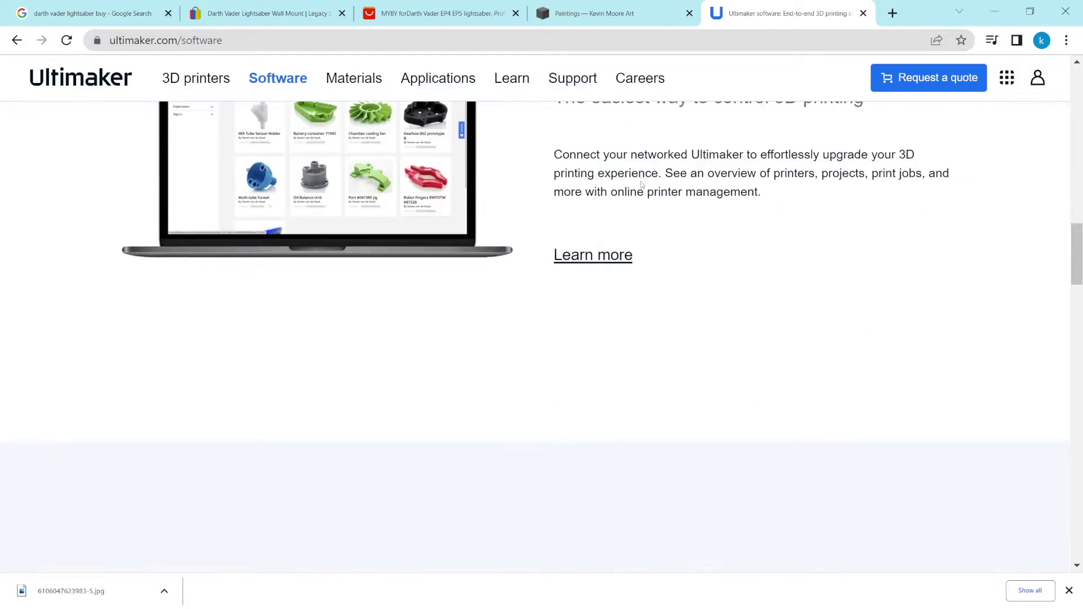
scroll(642, 184, "up", 10)
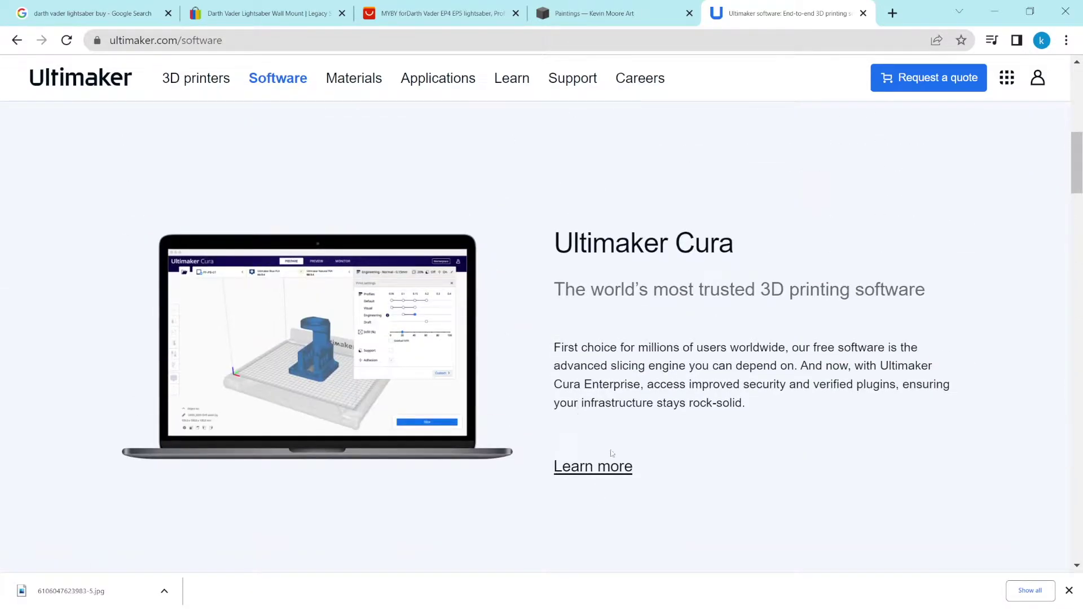
triple_click(604, 471)
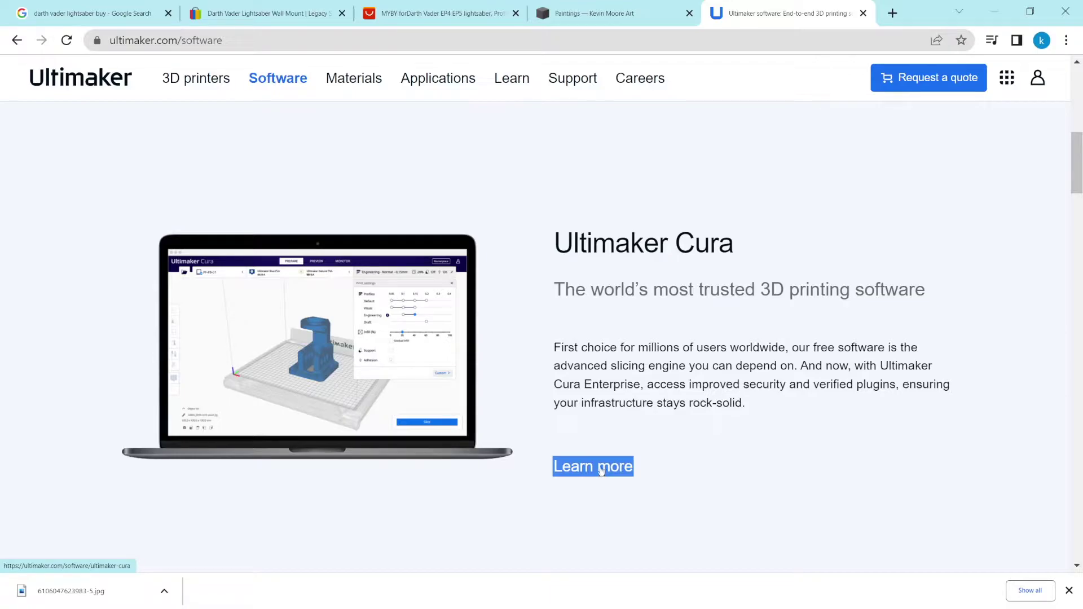
left_click(600, 470)
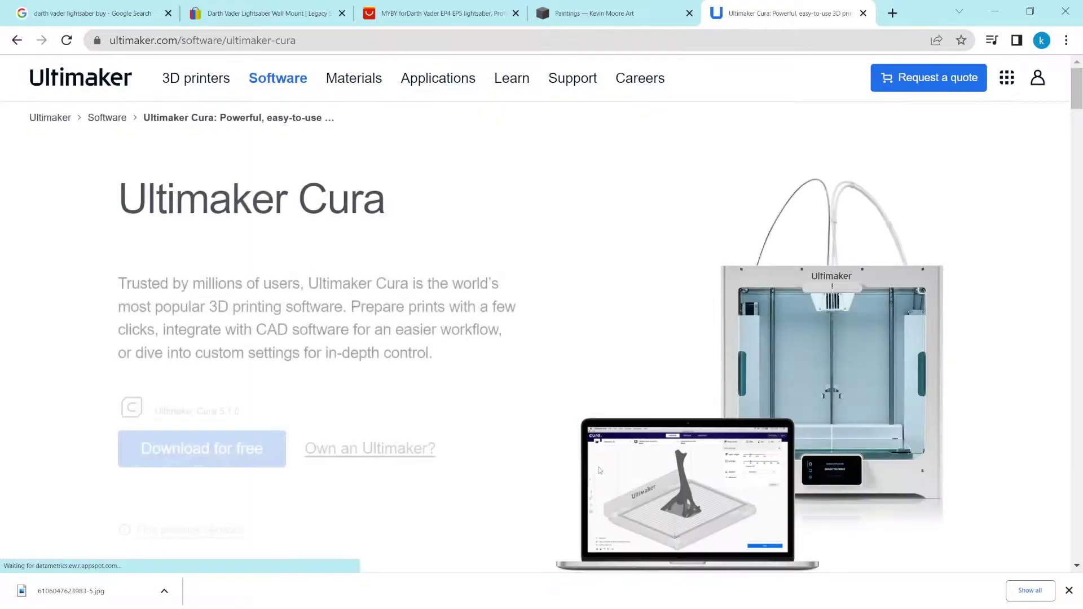
Download the Windows 64-bit Cura 5.1.0 installer and set it to open when finished
left_click(164, 448)
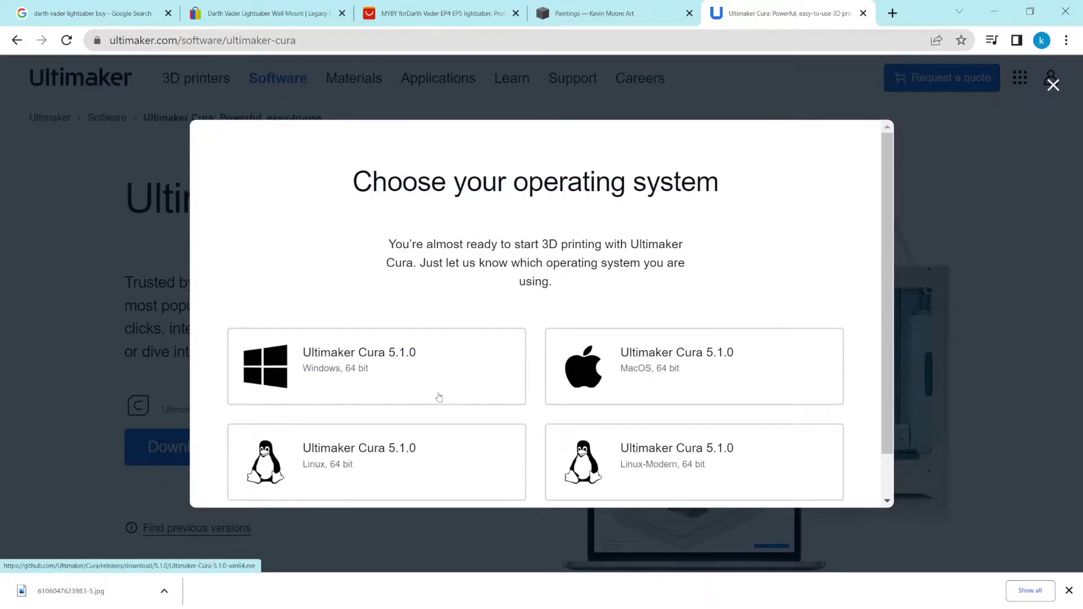
left_click(370, 371)
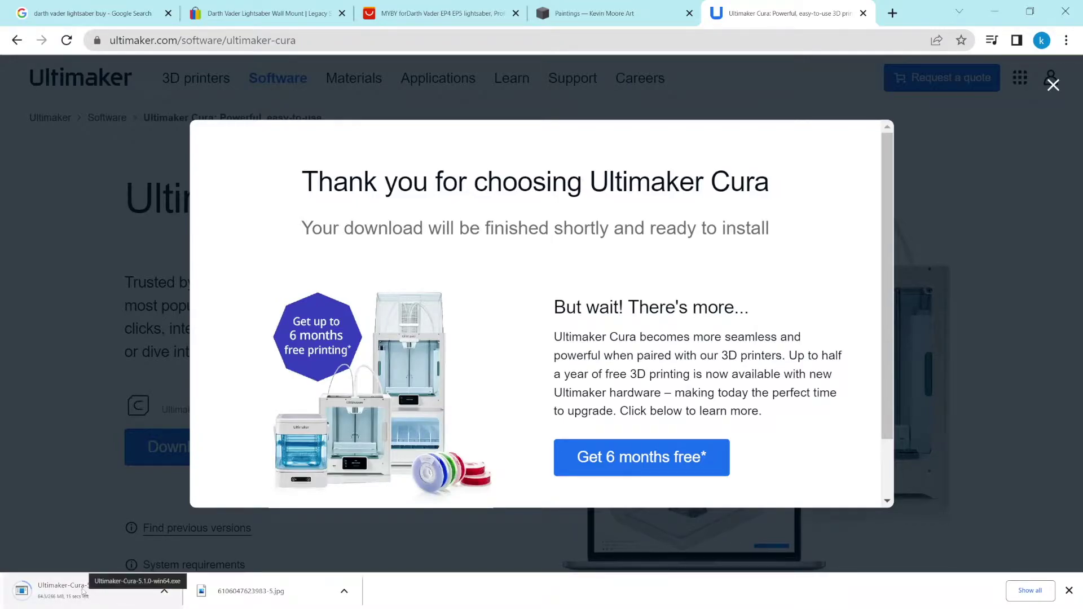
left_click(165, 594)
left_click(204, 489)
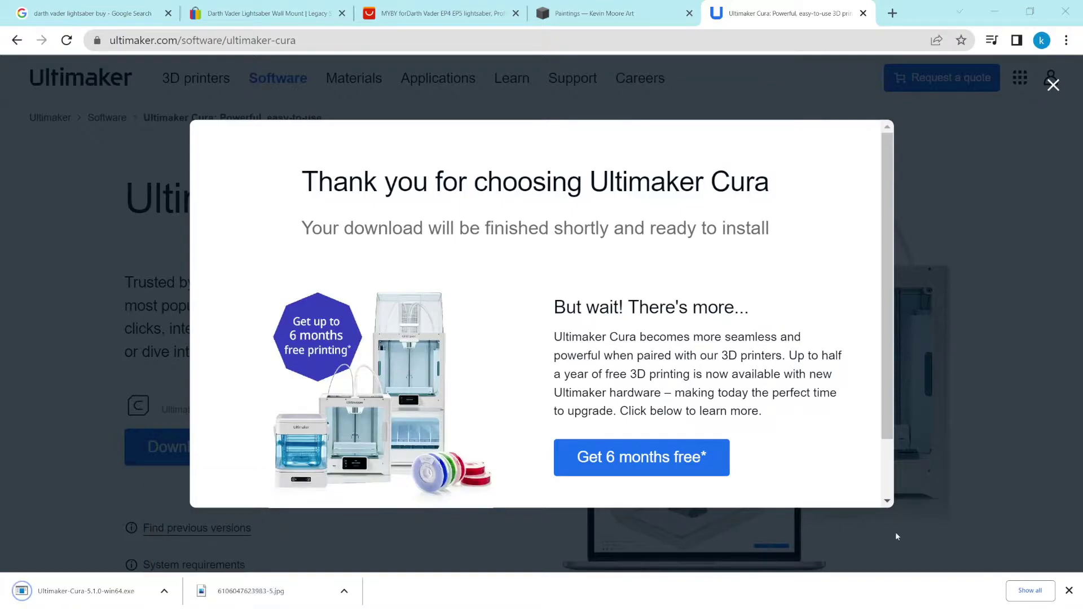
left_click(164, 592)
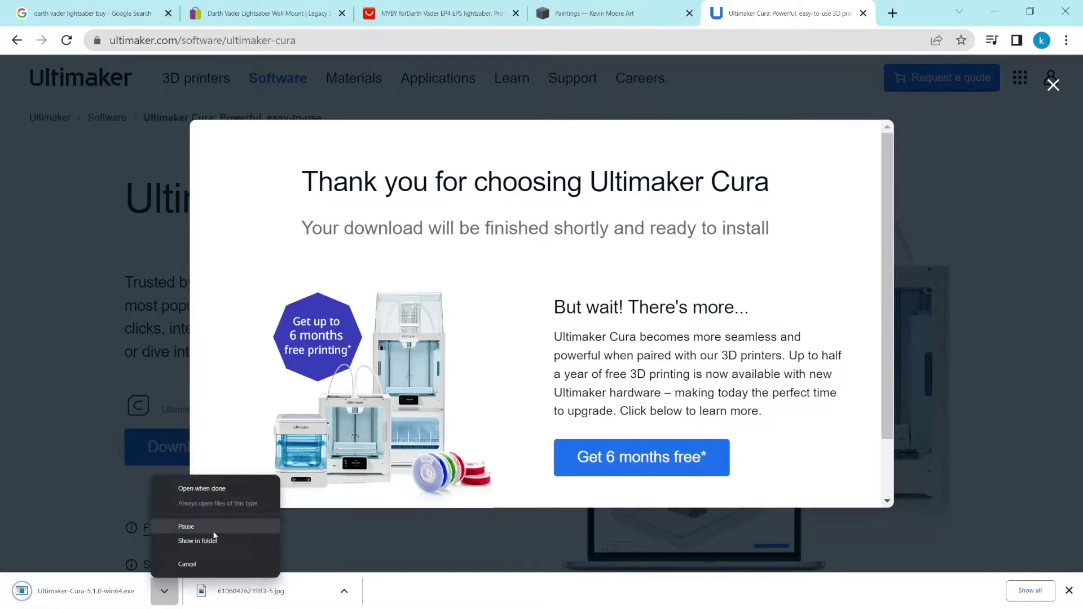
left_click(217, 489)
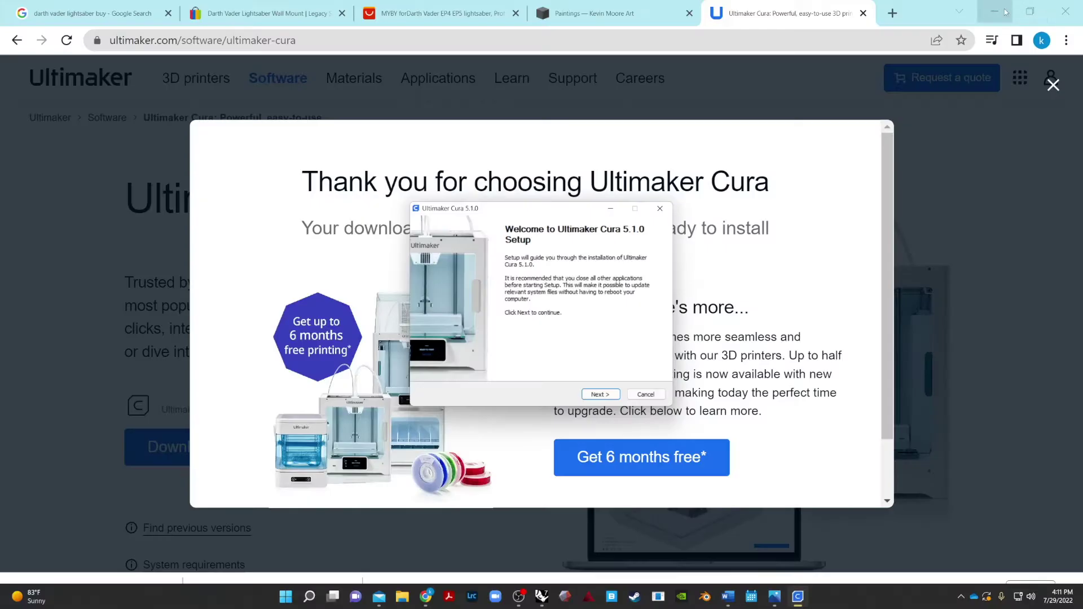
Install Cura 5.1.0 at the default location, launch it, and allow private network access
left_click(1006, 12)
left_click(614, 395)
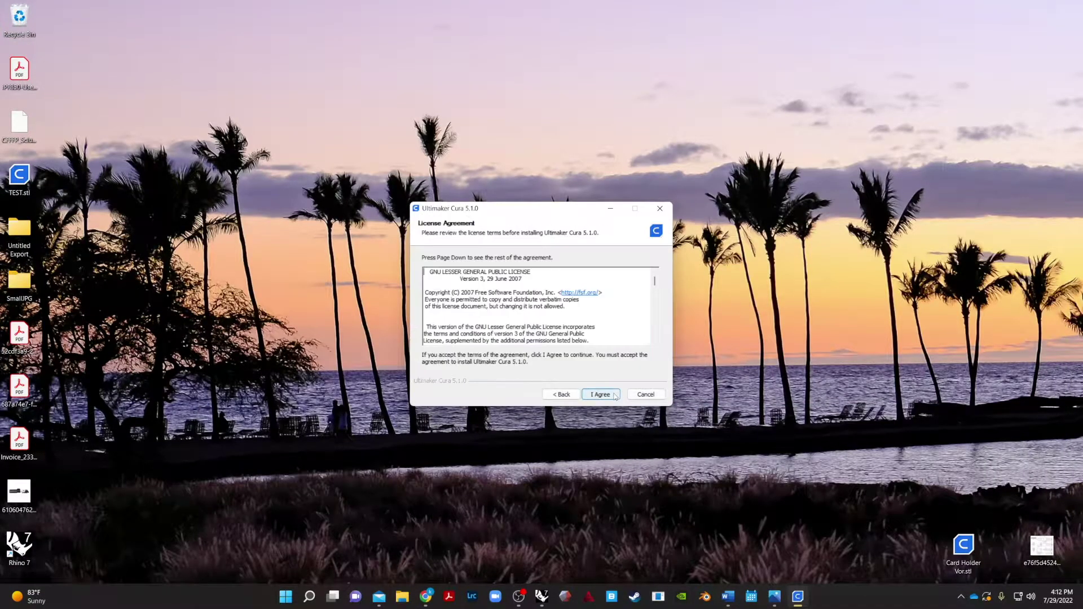
left_click(615, 396)
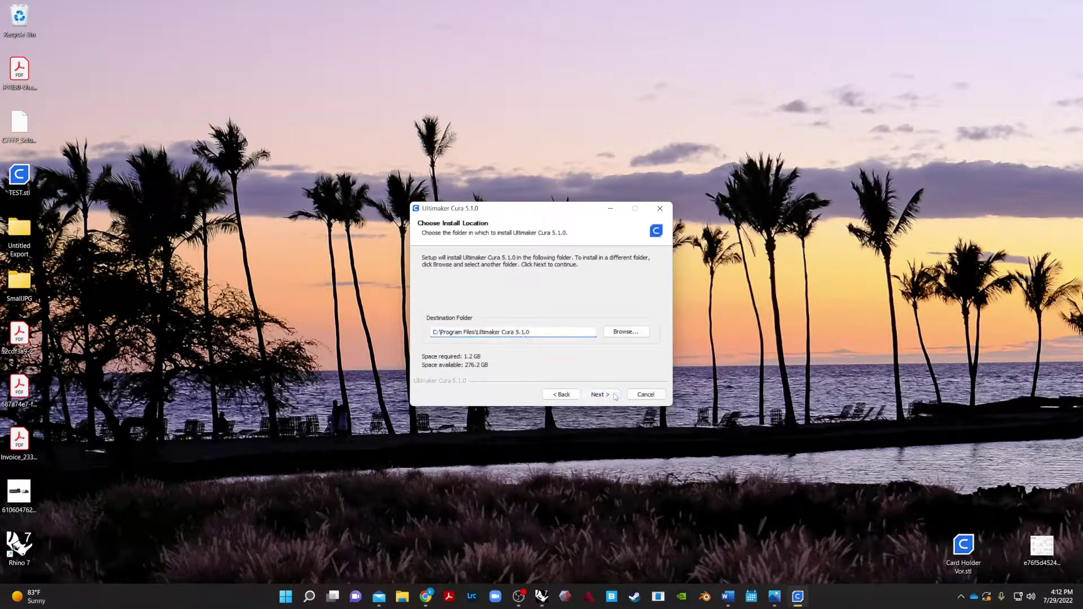
left_click(616, 396)
left_click(619, 395)
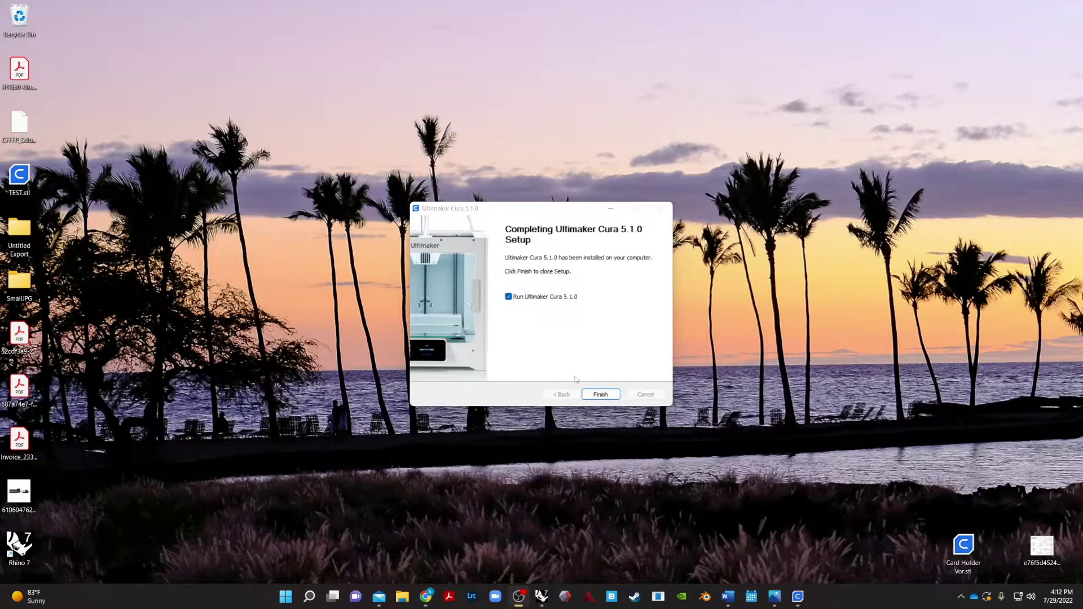
left_click(612, 399)
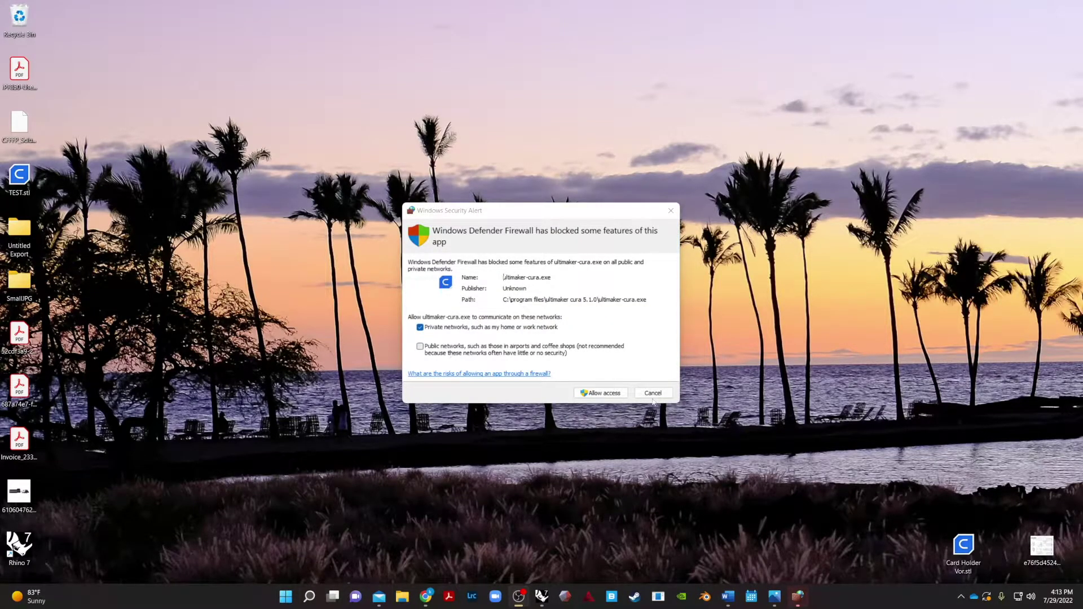
left_click(601, 393)
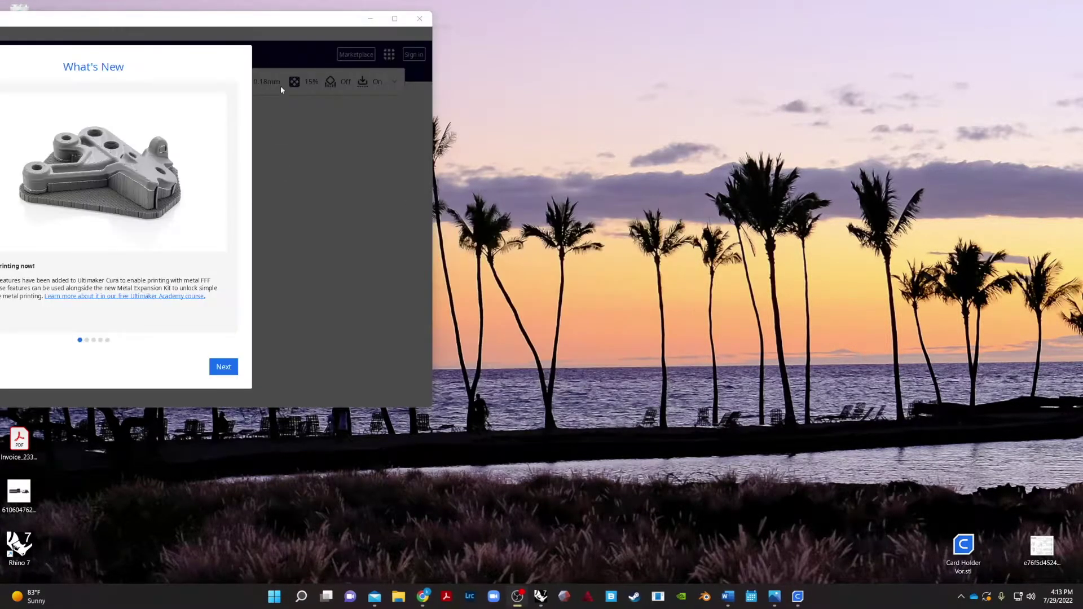
Maximize Cura, close the What's New tour, and look down onto the Airwolf HD2X plate
left_click(395, 18)
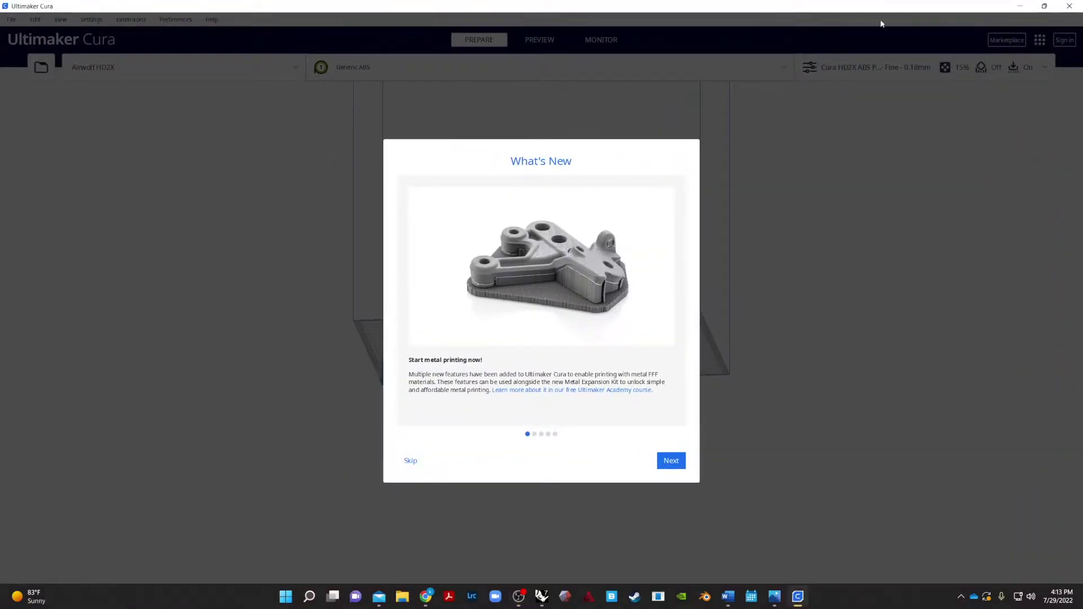
left_click(672, 462)
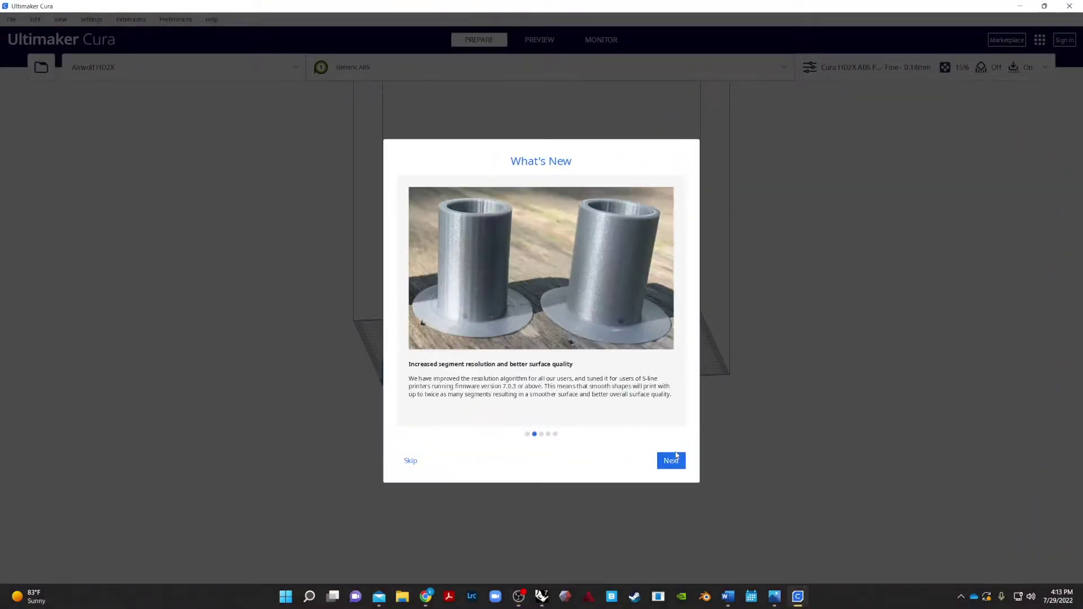
left_click(677, 459)
left_click(677, 459)
left_click(677, 460)
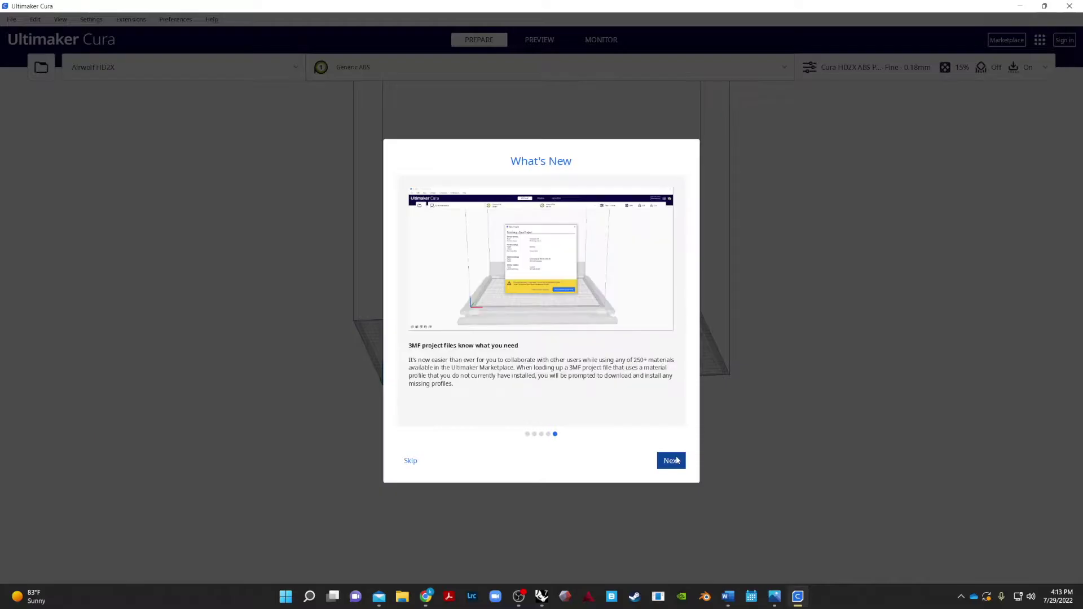
left_click(678, 460)
left_click(679, 459)
right_click_drag(707, 269, 704, 162)
scroll(683, 265, "up", 4)
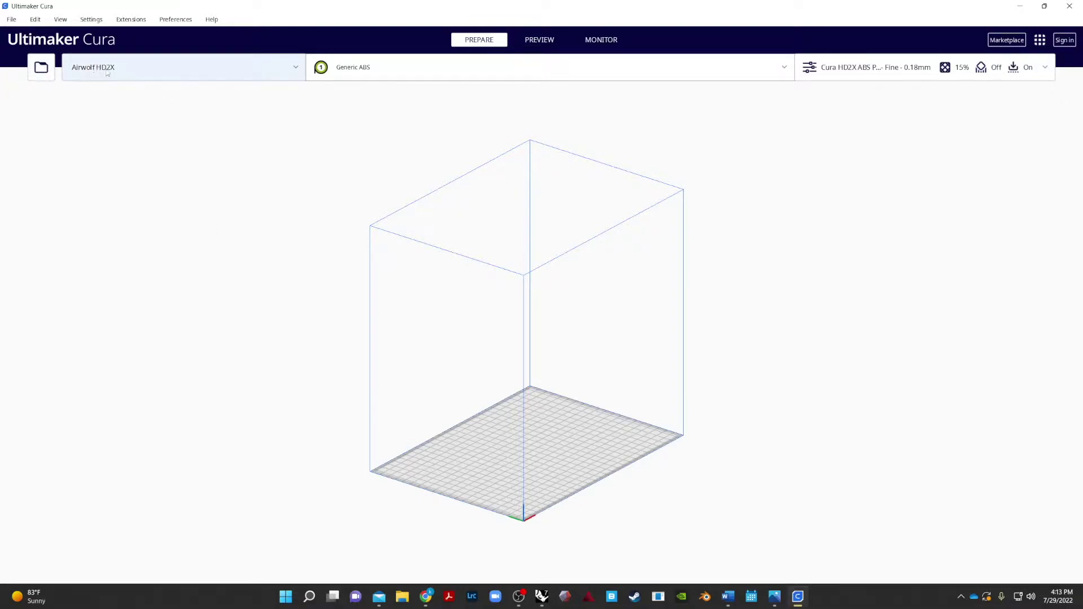
Open the printer management preferences via Settings > Printer > Manage Printers
left_click(12, 20)
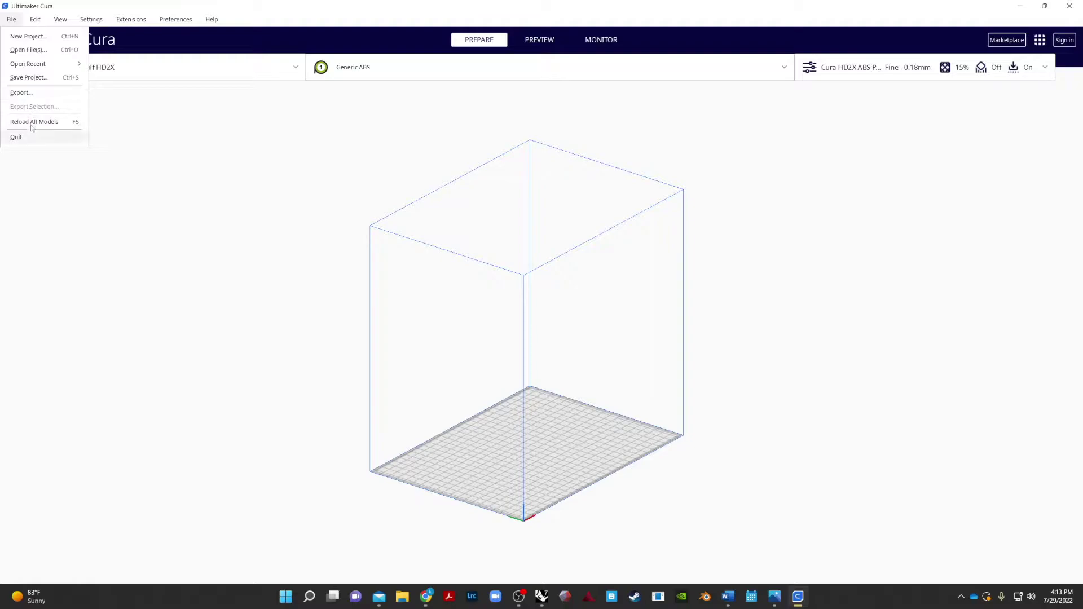
mouse_move(82, 25)
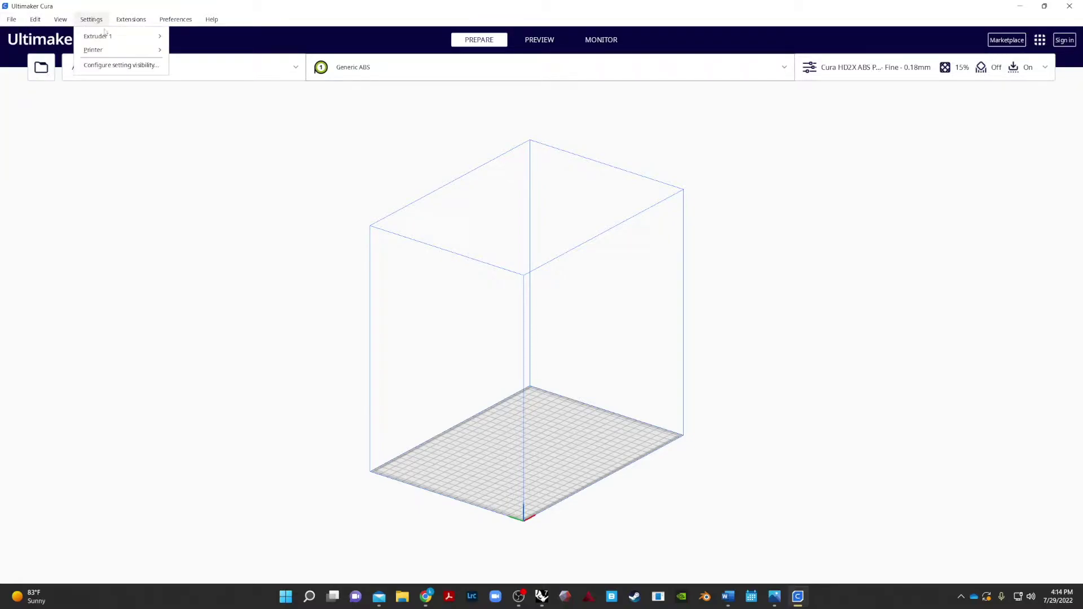
mouse_move(140, 52)
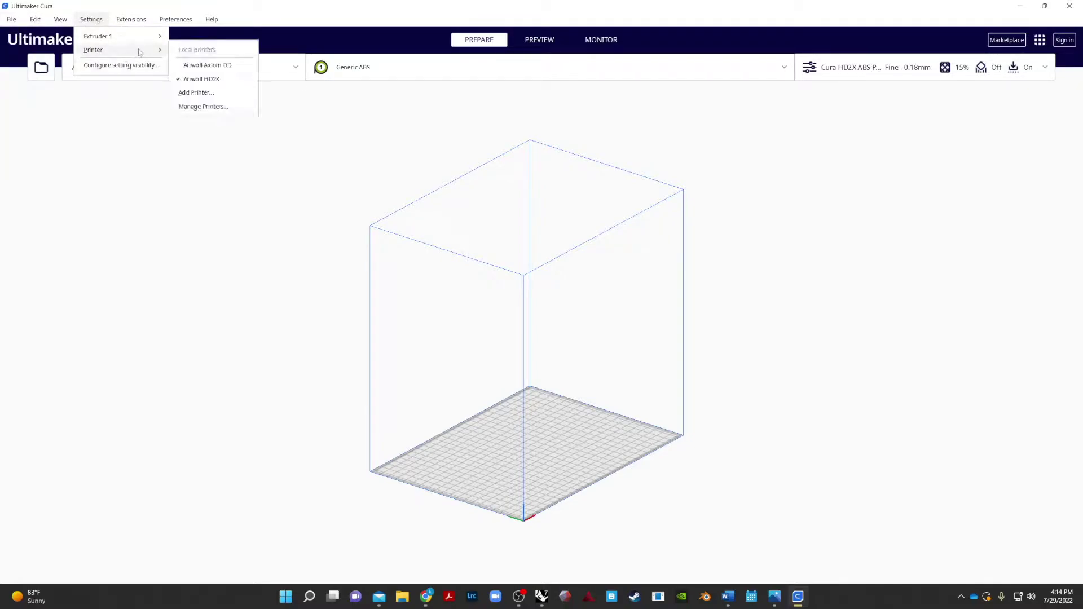
left_click(190, 108)
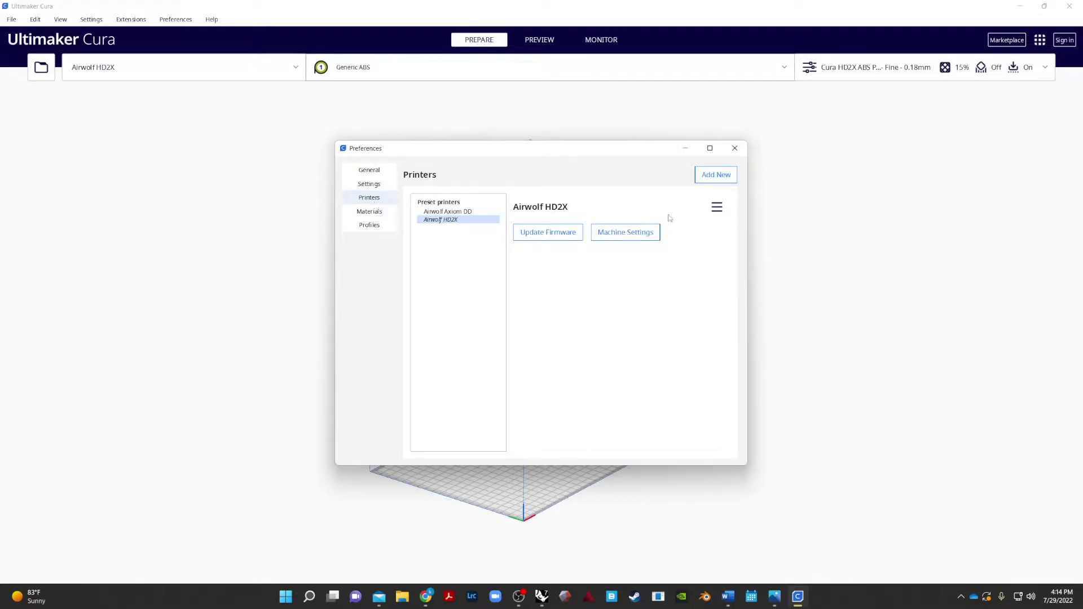
Add a non-networked Custom FFF printer and rename it to Airwolf Axiom
left_click(719, 178)
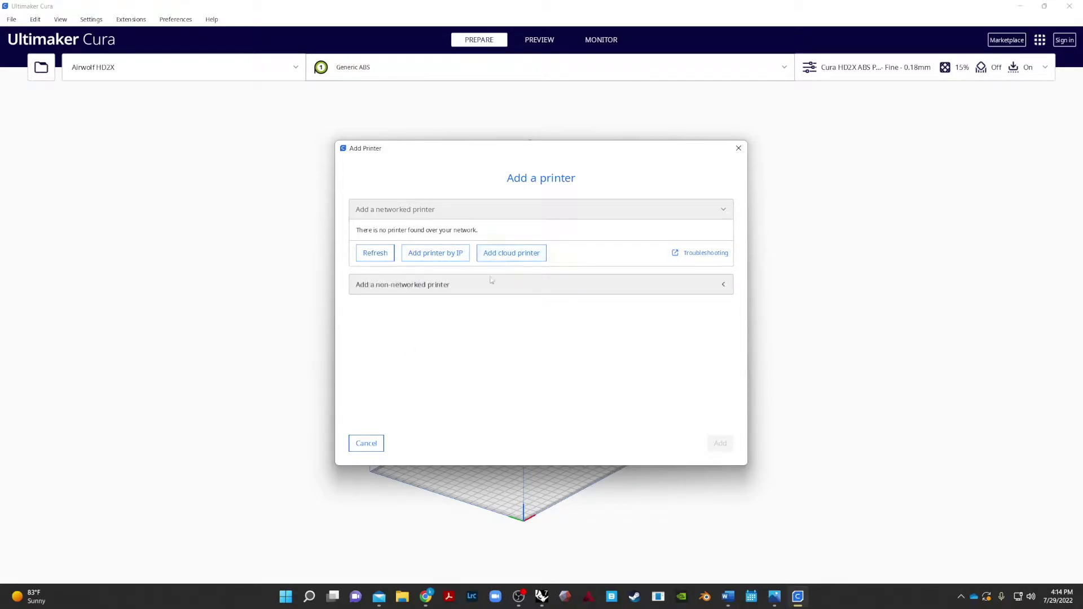
left_click(412, 286)
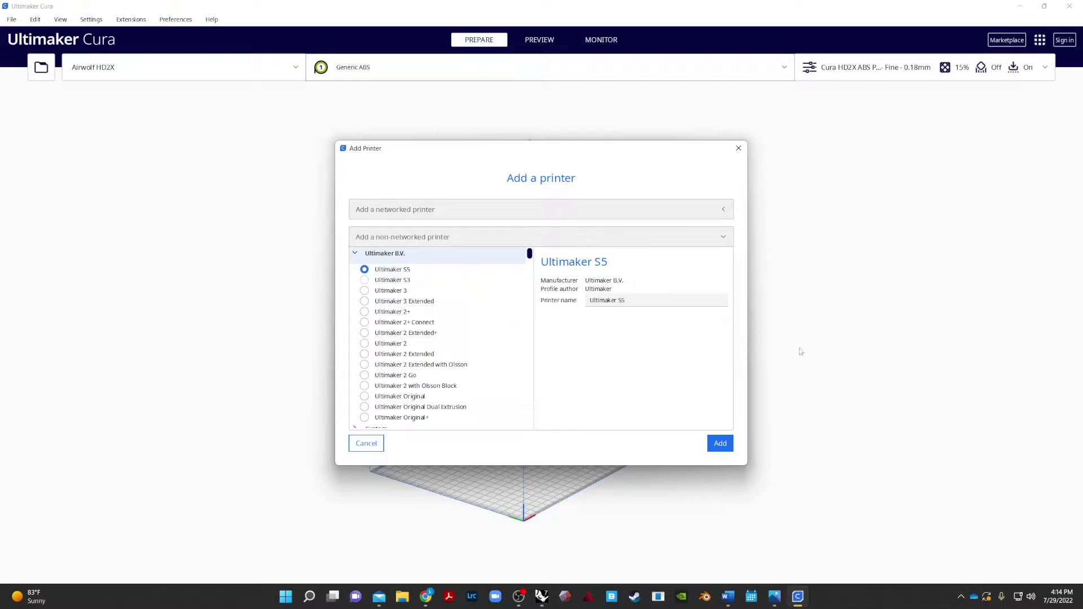
scroll(435, 358, "down", 10)
scroll(436, 357, "up", 7)
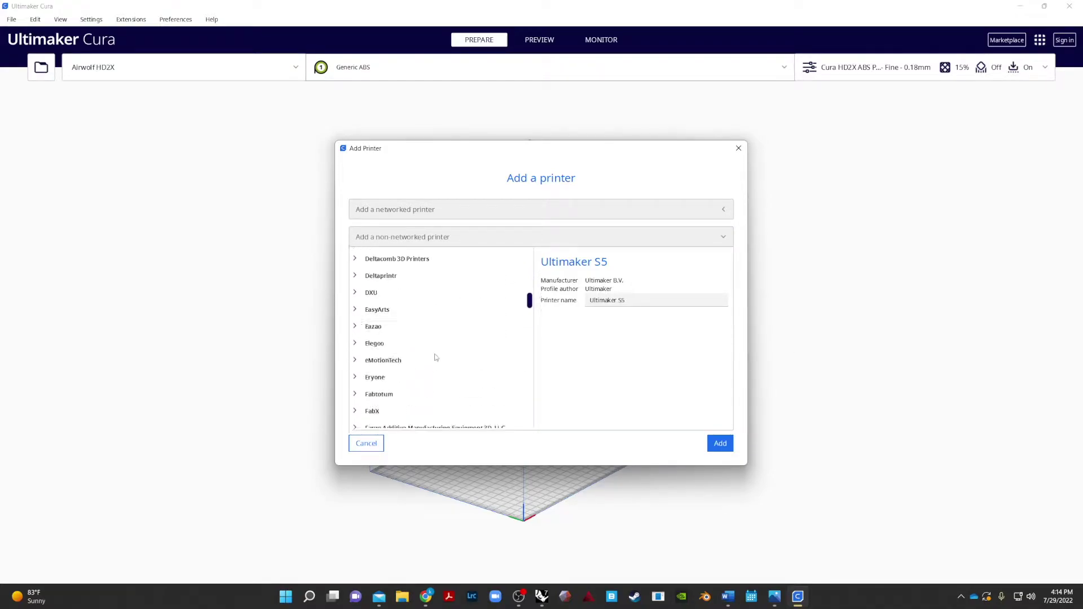
scroll(435, 358, "up", 5)
scroll(388, 337, "down", 4)
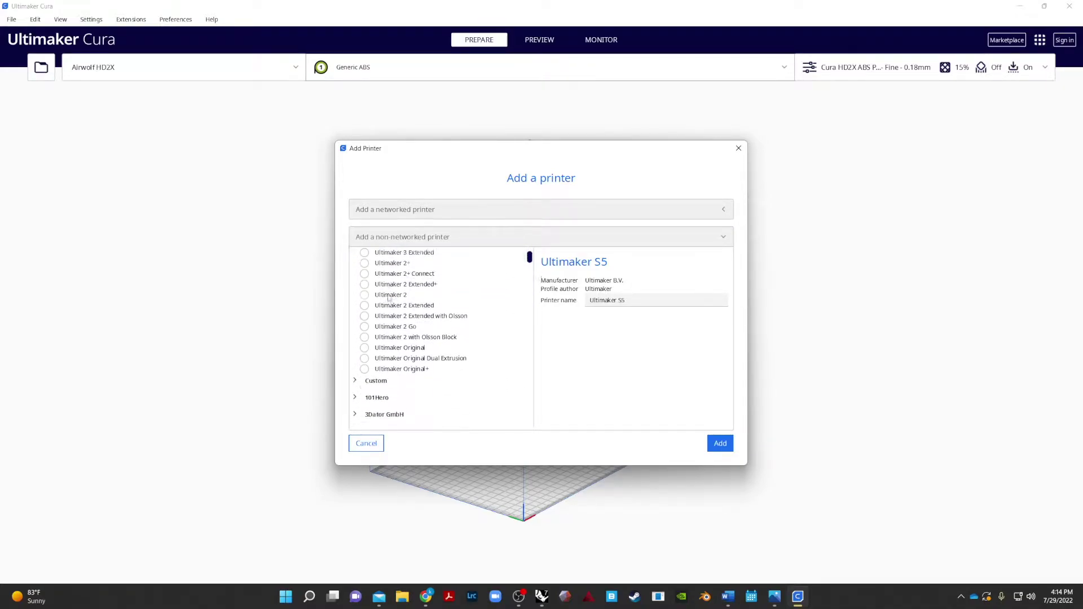
left_click(373, 344)
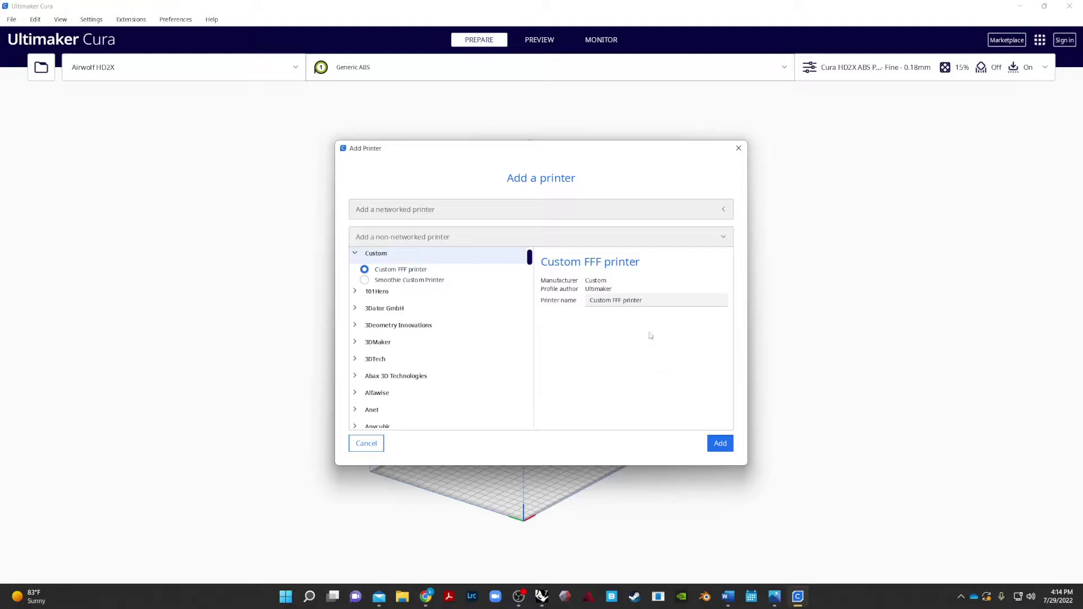
triple_click(651, 300)
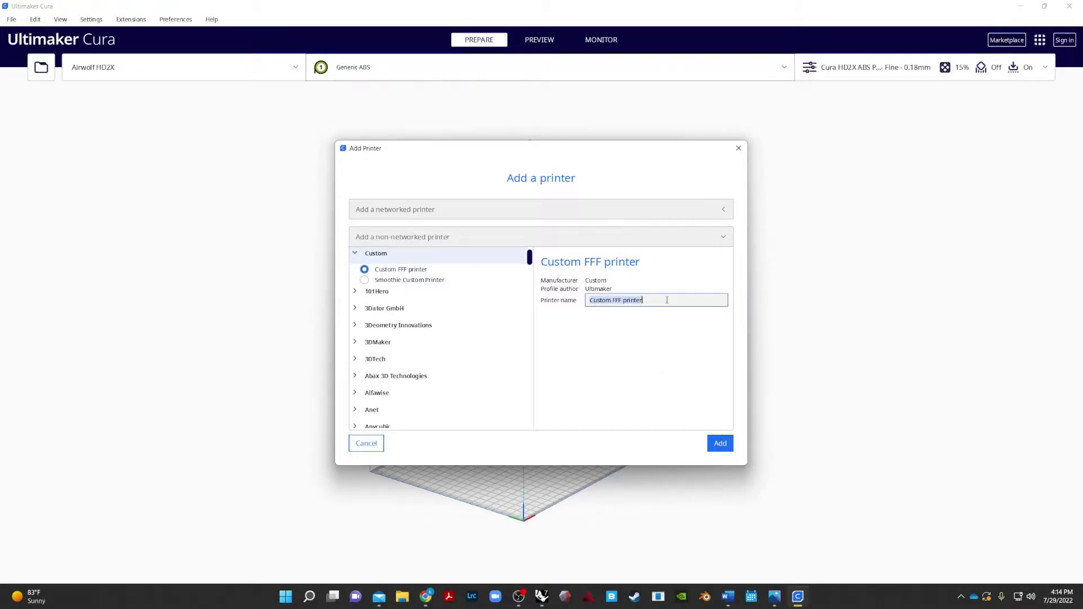
type("Airwolf Axiom")
Add the printer and set its build volume to X 344, Y 230, Z 254 mm
left_click(712, 446)
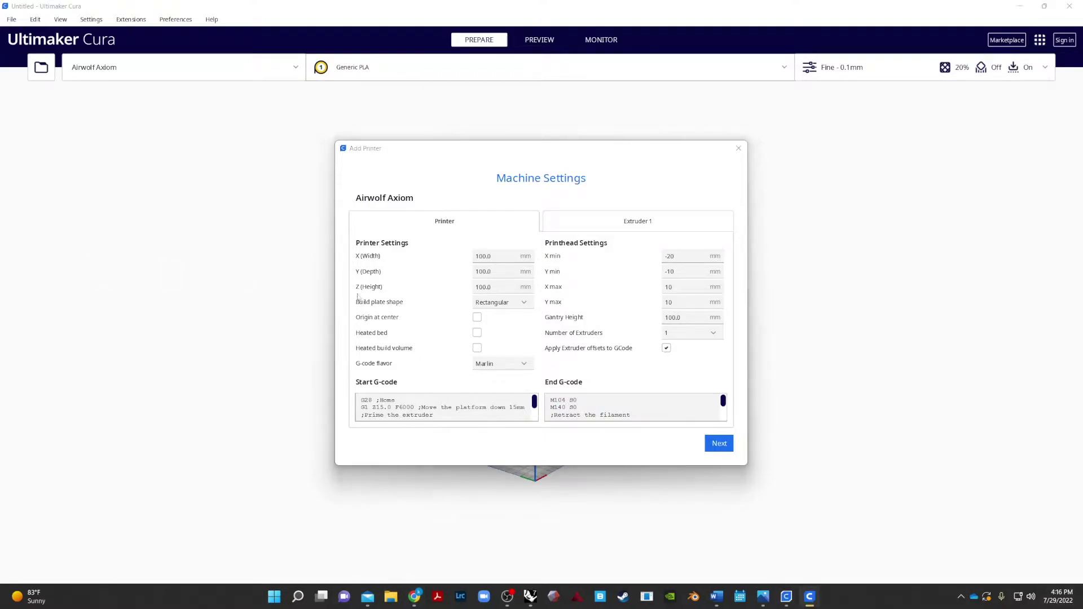
left_click(510, 258)
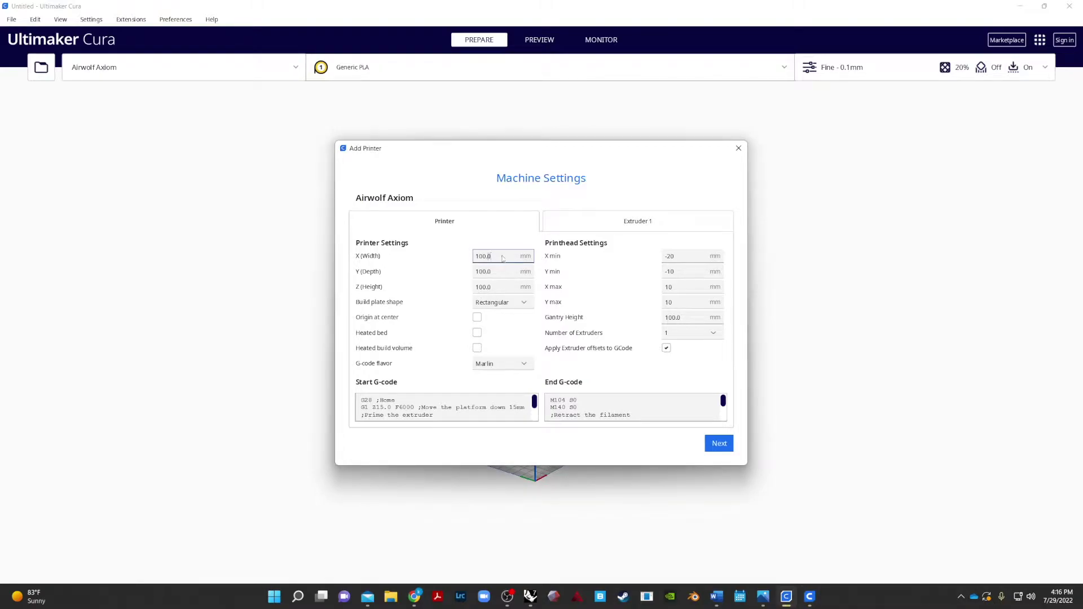
left_click_drag(502, 257, 476, 258)
type("344")
key("Tab")
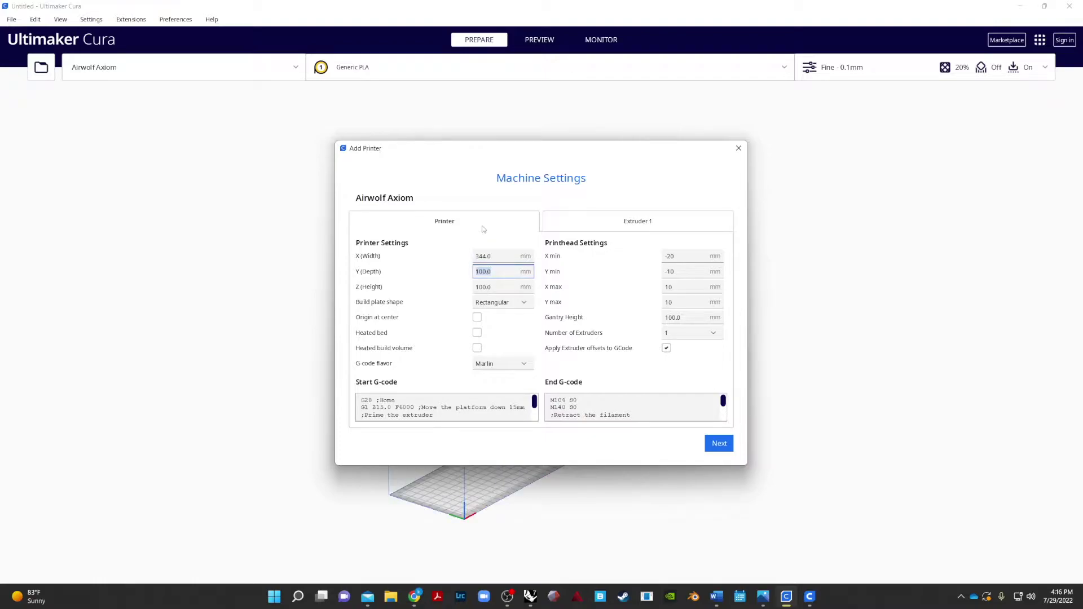
type("230")
key("Tab")
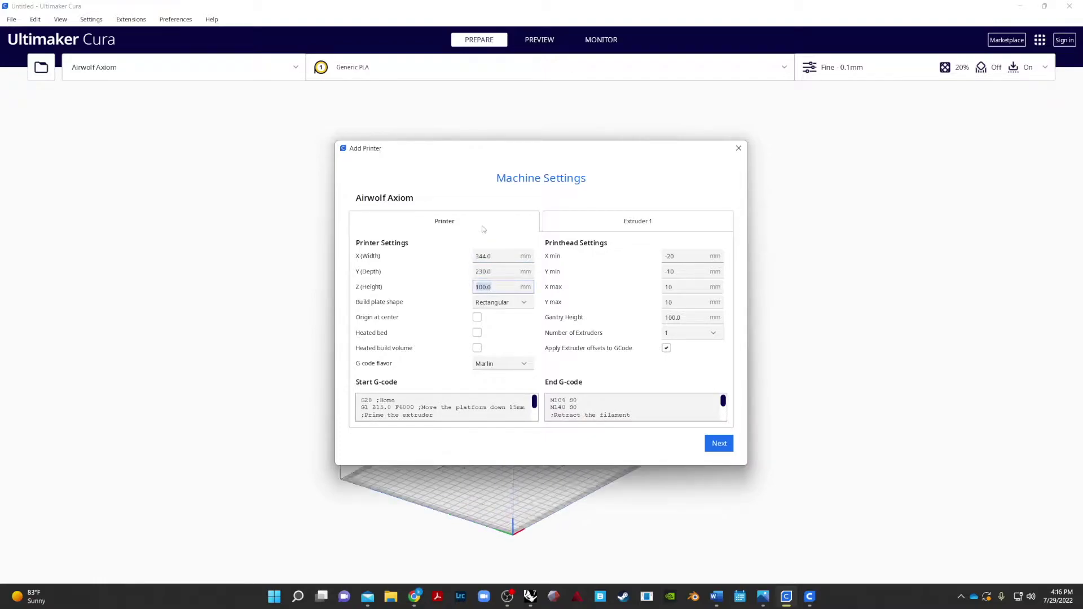
type("254")
left_click(481, 336)
Enable the heated bed, edit the printhead limits, and select start G-code in the reference window
left_click(480, 333)
left_click(689, 256)
type("-20")
key("Tab")
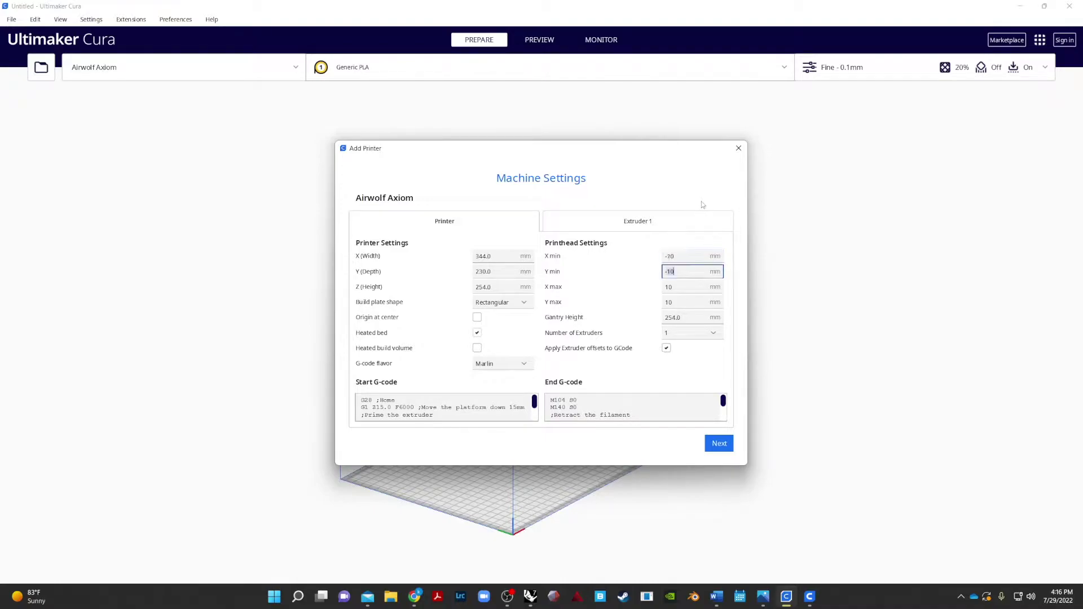
key("Tab")
key("Tab")
key("Tab")
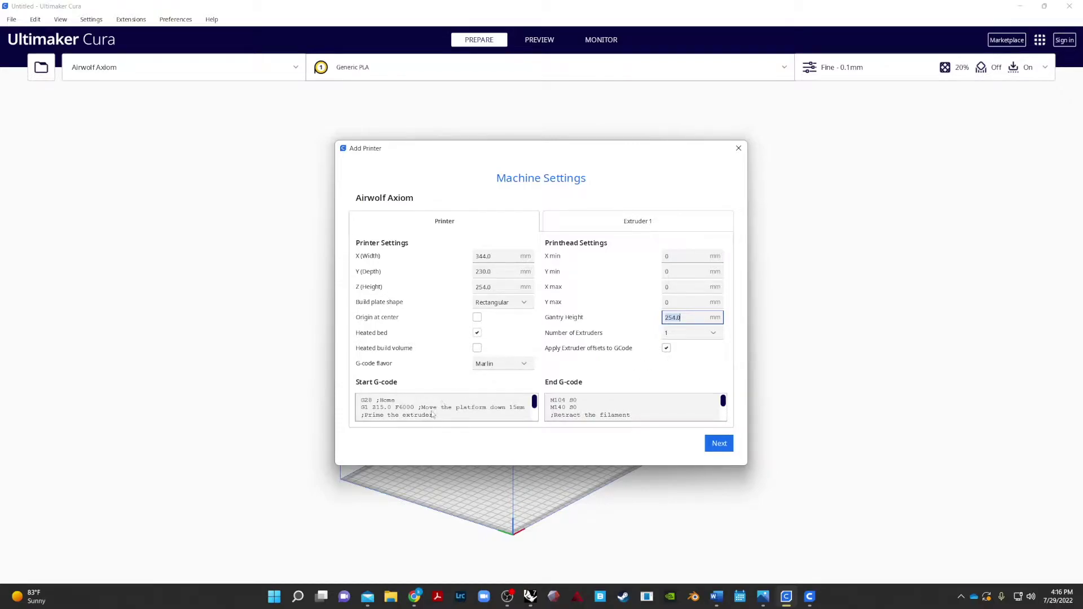
scroll(432, 414, "down", 3)
scroll(432, 414, "up", 3)
key("alt+Tab")
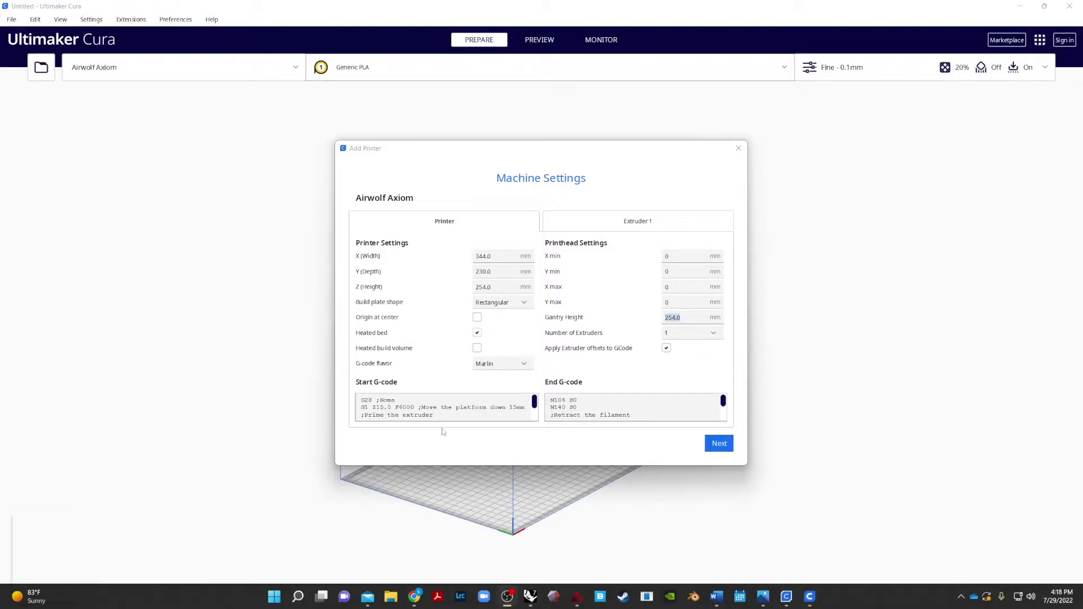
triple_click(426, 411)
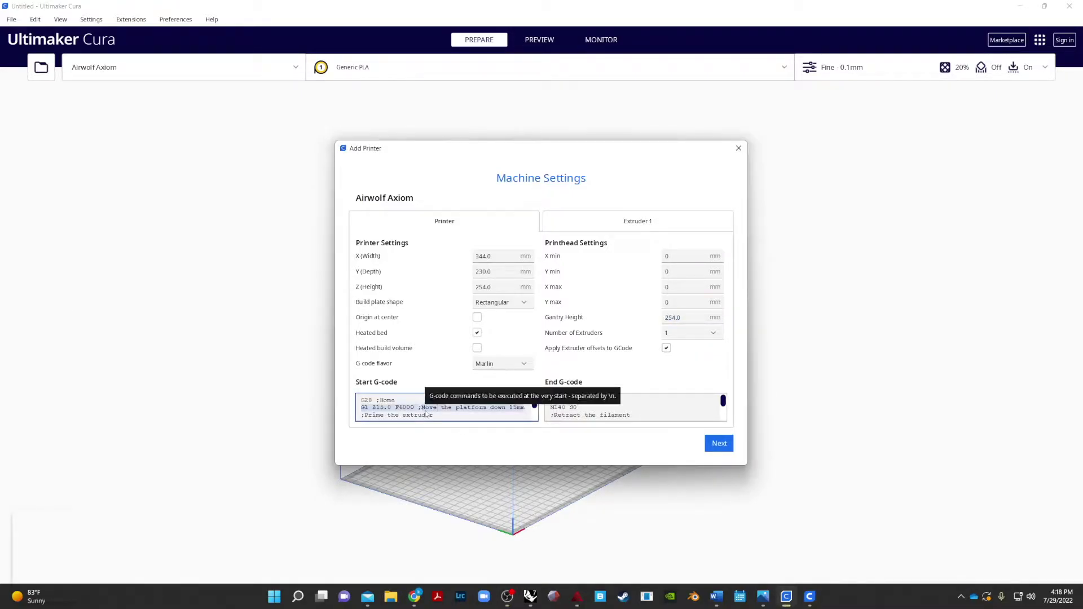
Replace the Start G-code with the copied Axiom start code
key("BackSpace")
key("BackSpace")
key("BackSpace")
key("BackSpace")
key("BackSpace")
key("BackSpace")
key("BackSpace")
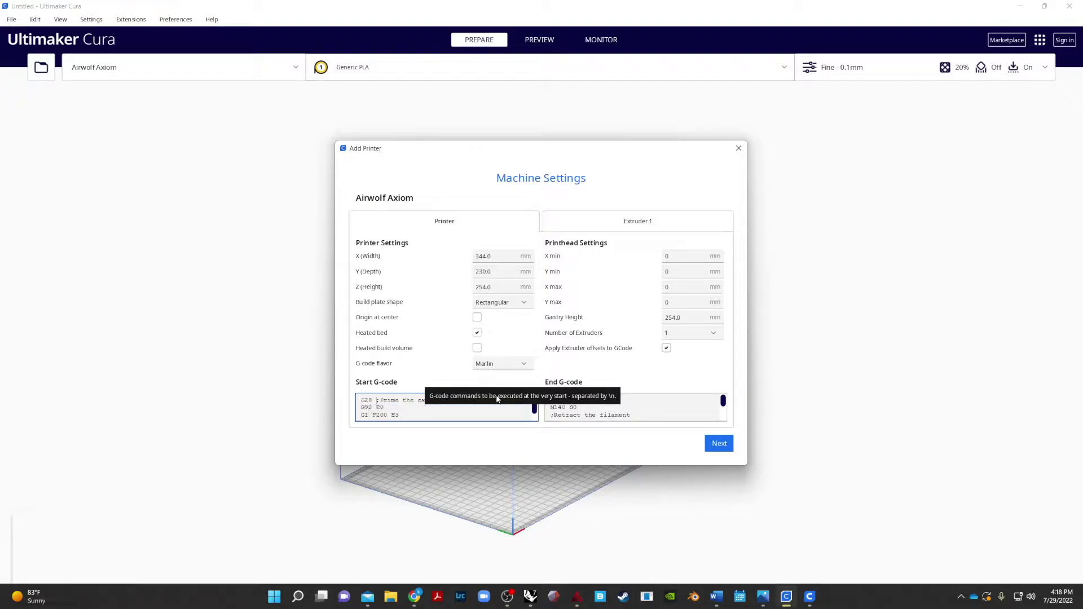
key("Delete")
key("ctrl+a")
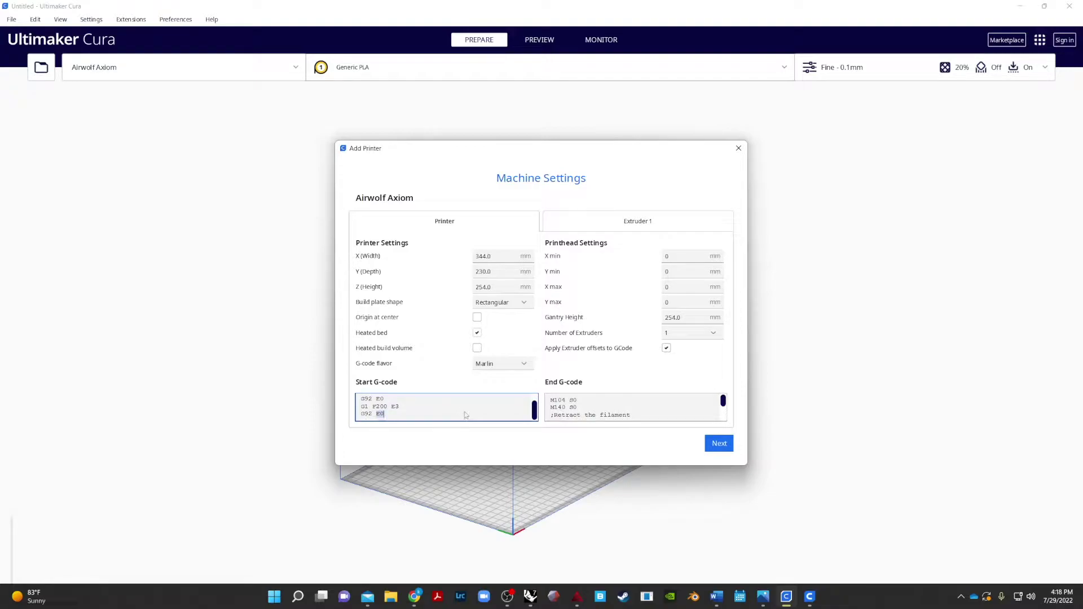
key("Delete")
key("ctrl+v")
key("ctrl+a")
key("Delete")
key("ctrl+v")
scroll(371, 403, "down", 5)
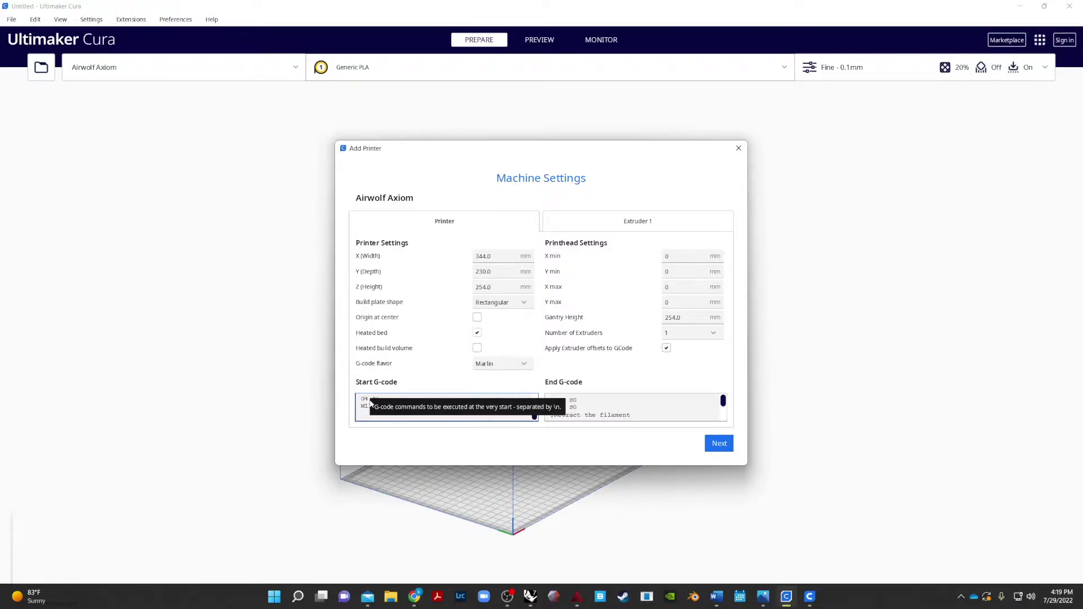
Clear the End G-code and paste in the Axiom end code from the reference window
left_click(648, 408)
key("ctrl+a")
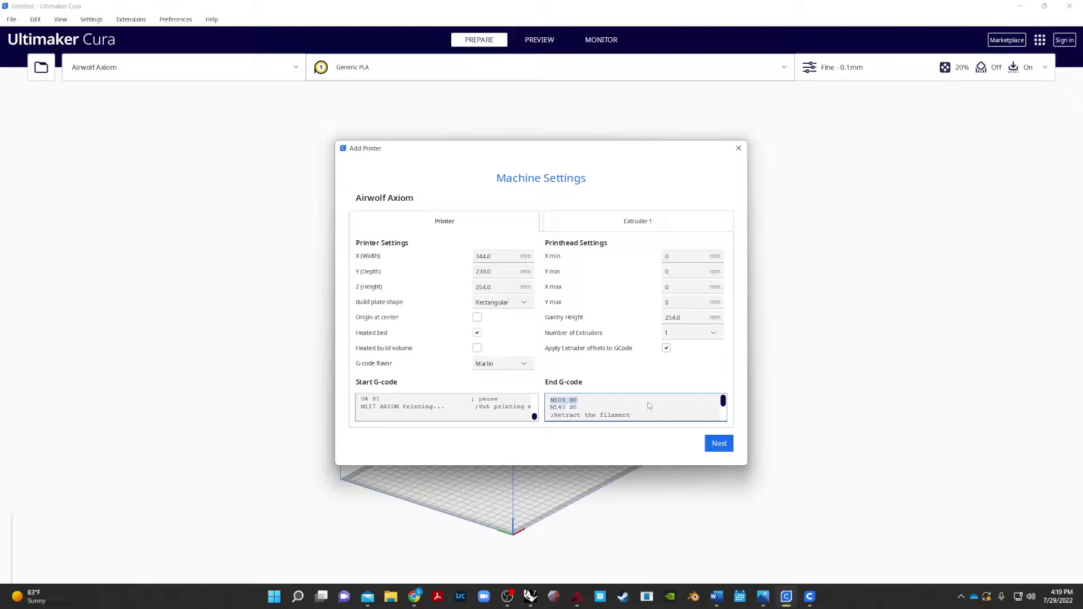
key("Delete")
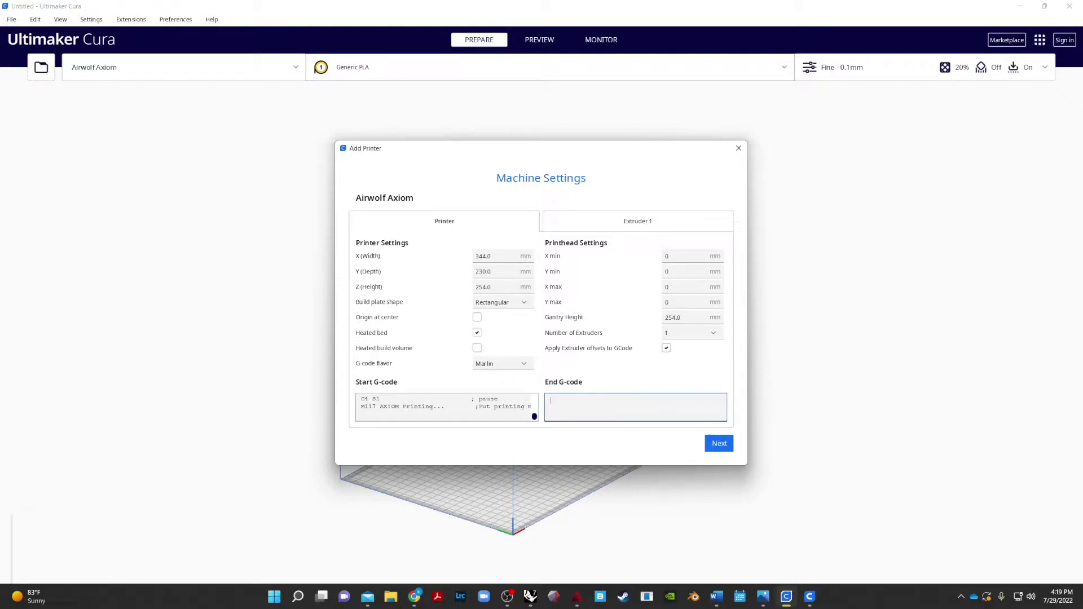
key("alt+Tab")
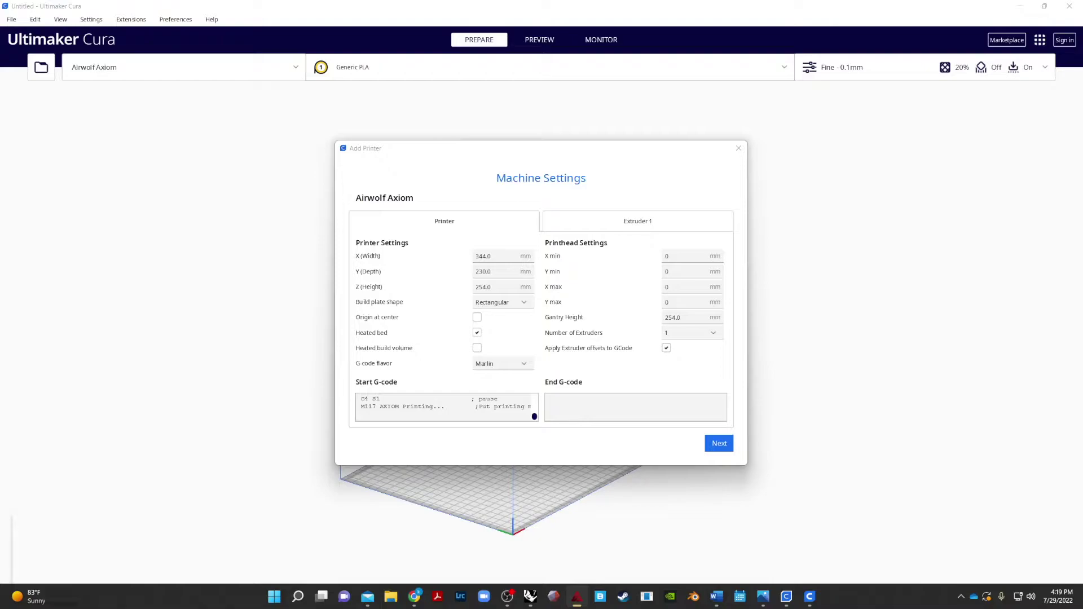
left_click(595, 399)
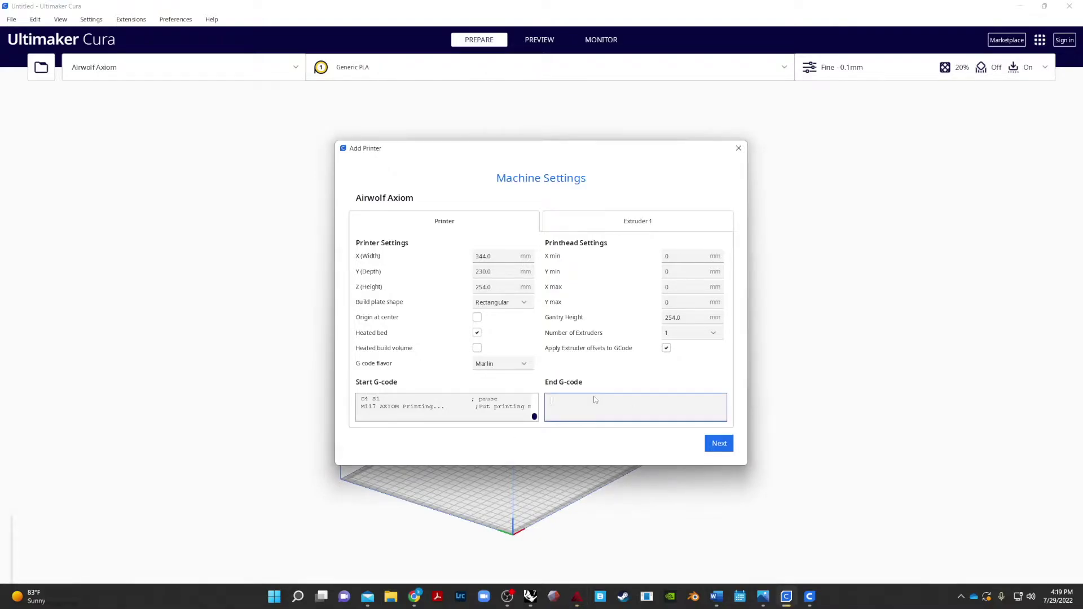
key("ctrl+v")
scroll(638, 407, "up", 3)
scroll(424, 413, "down", 5)
scroll(424, 413, "up", 5)
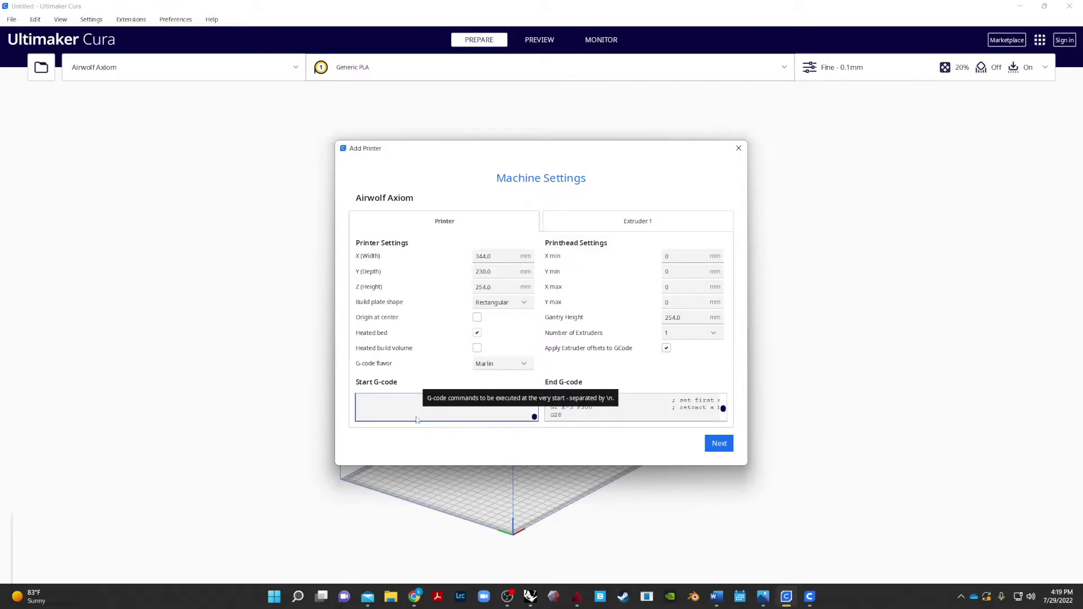
scroll(423, 418, "down", 8)
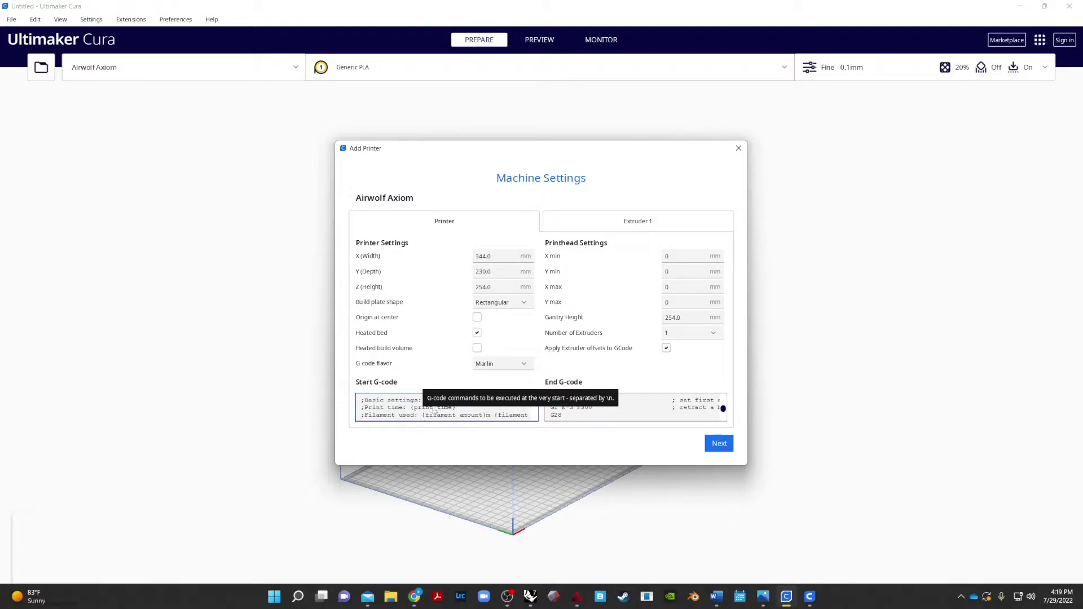
scroll(429, 415, "down", 4)
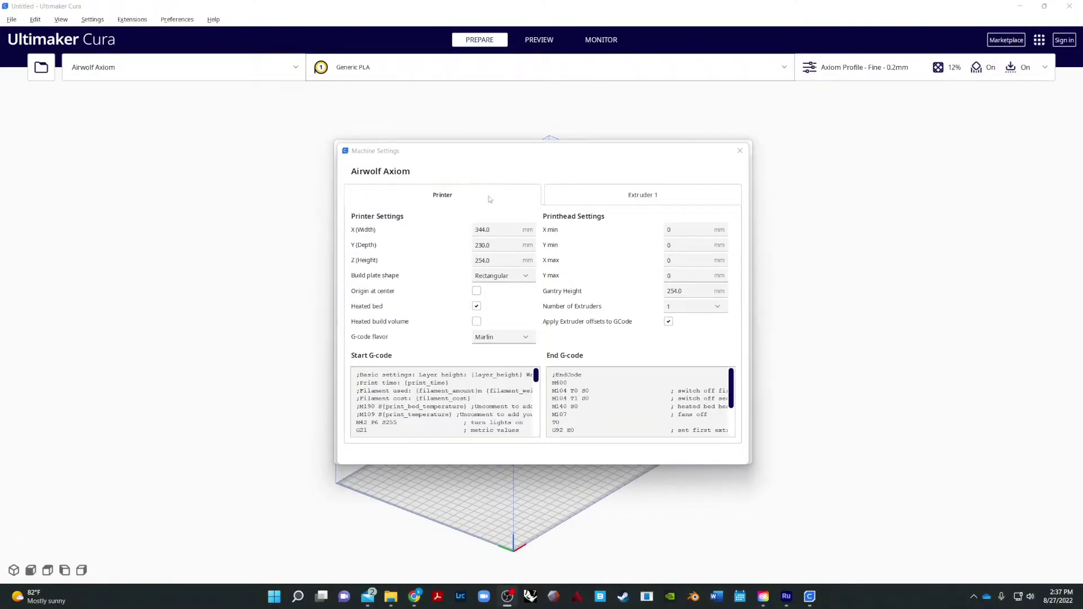
Set the Extruder 1 nozzle size to 0.5 mm
left_click(665, 198)
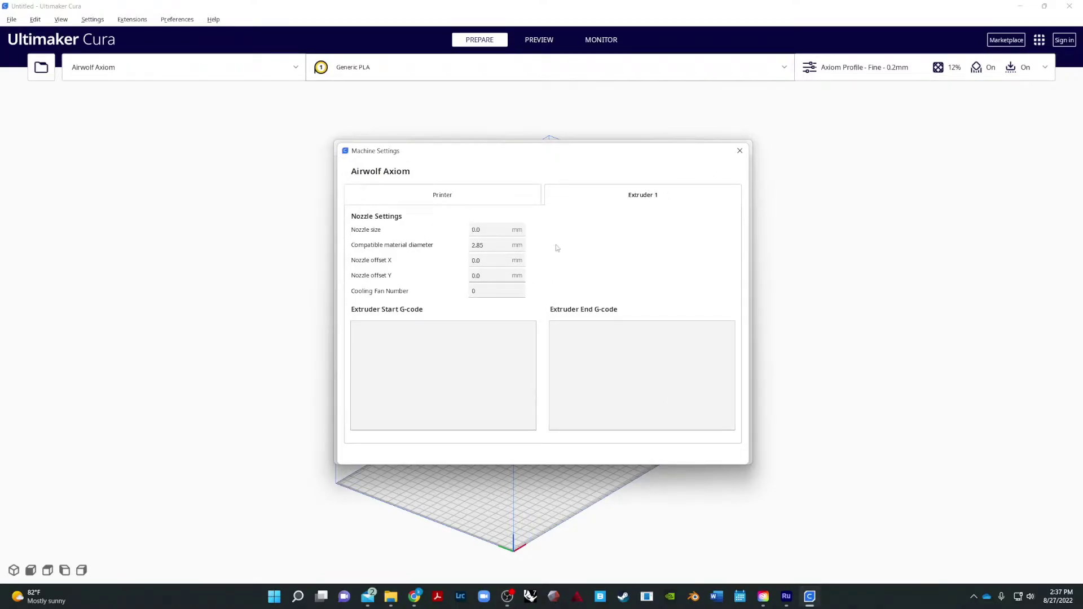
left_click(483, 230)
type(".5")
left_click(499, 201)
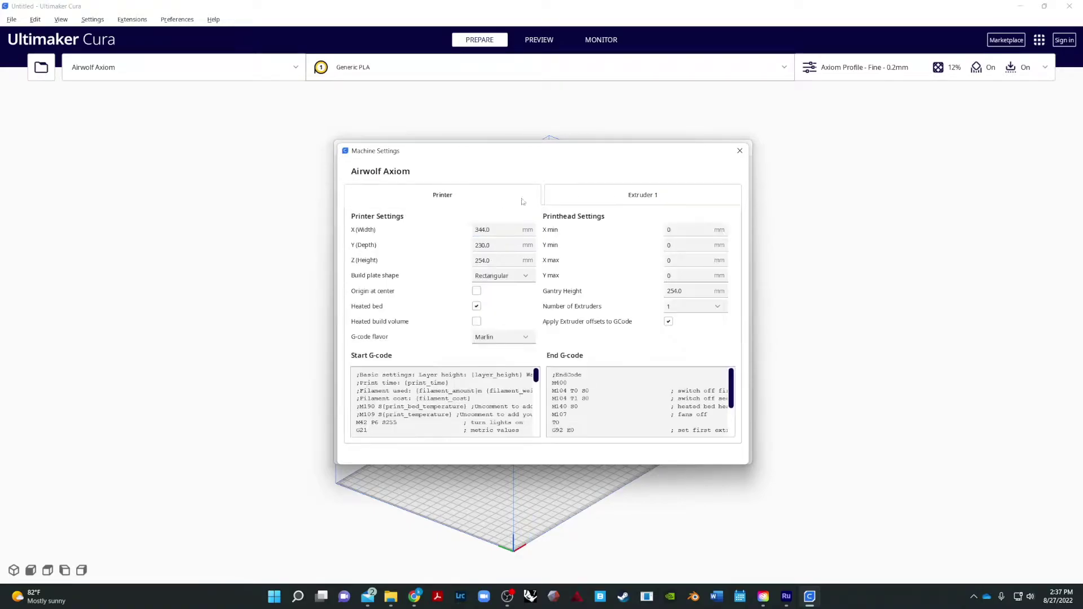
left_click(672, 206)
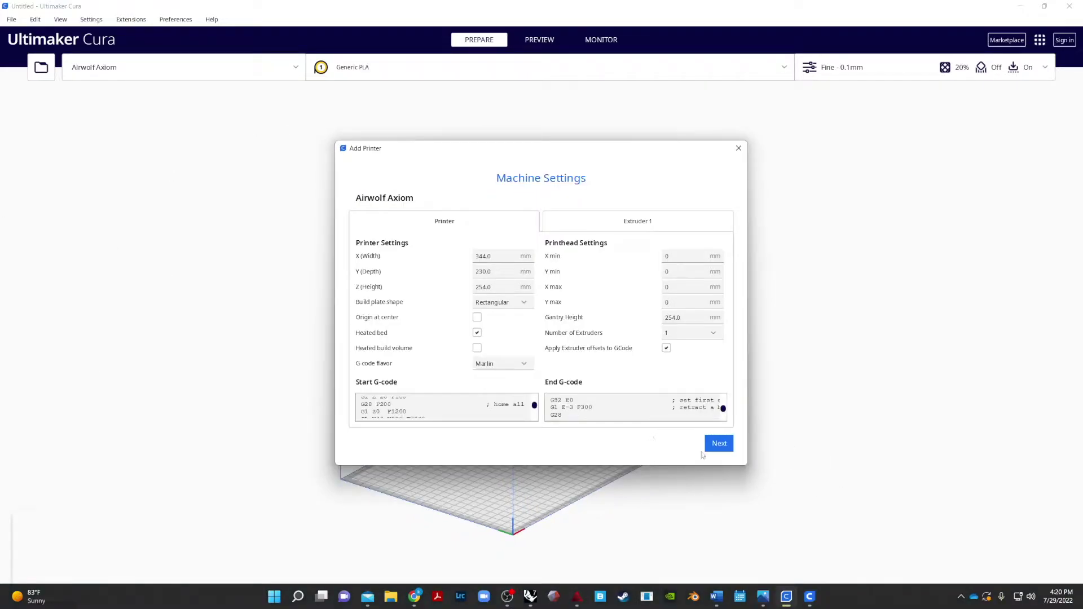
Finish the Airwolf Axiom machine settings, close Preferences, and bring up the Custom print settings
left_click(720, 450)
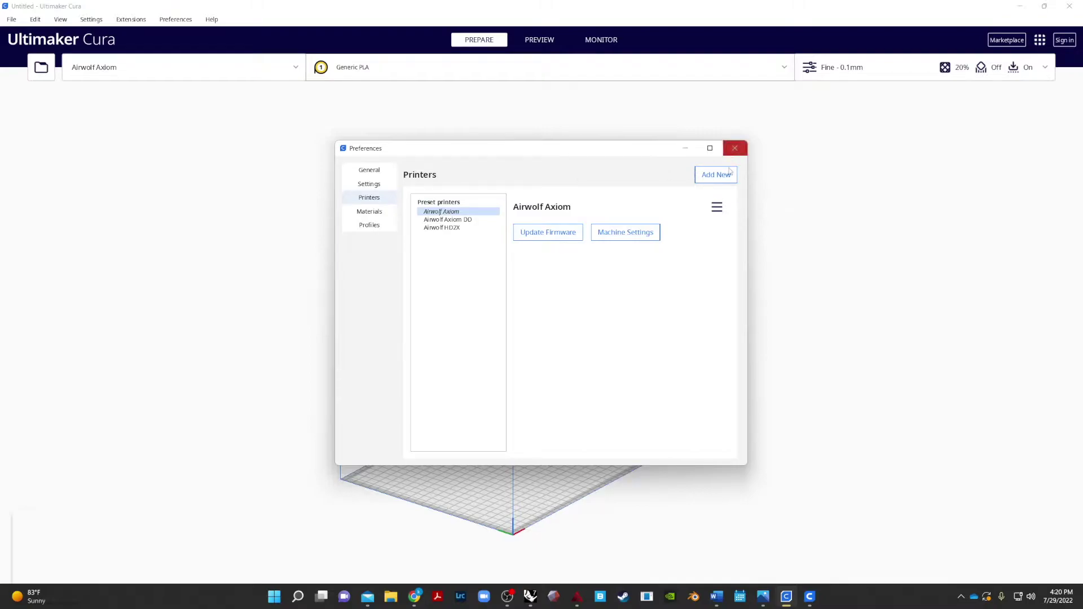
left_click(735, 149)
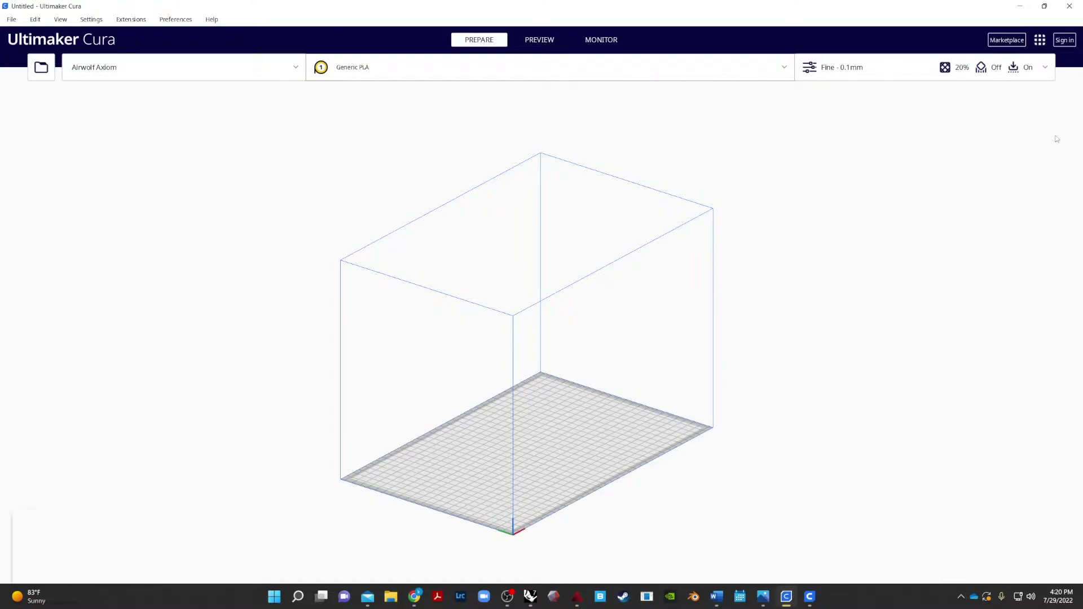
left_click(1045, 68)
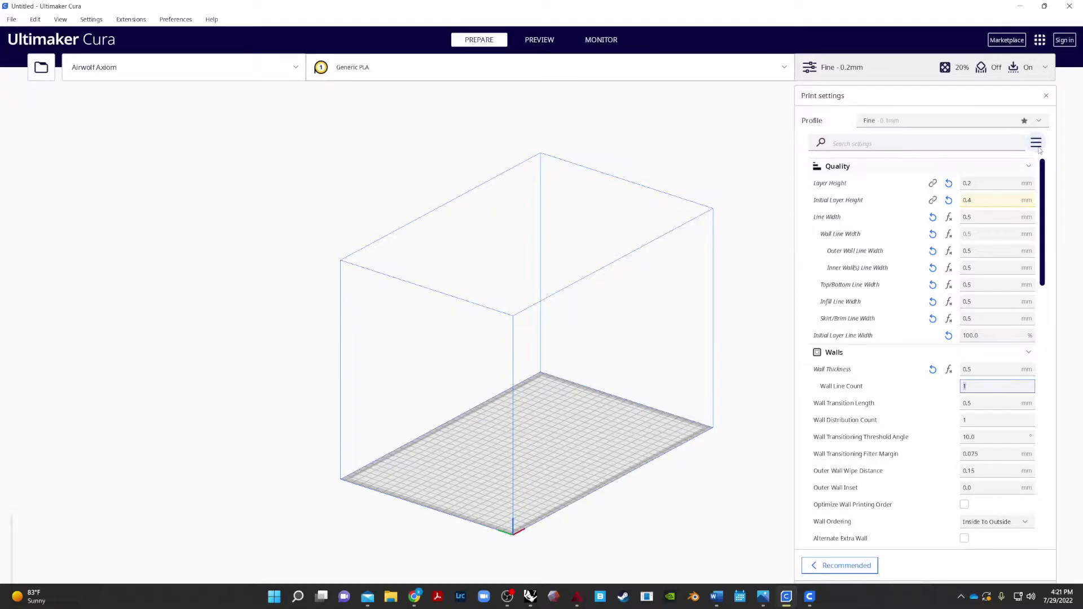
From the Print settings Profile dropdown, open Manage Profiles to list the Axiom's profiles
left_click(1037, 144)
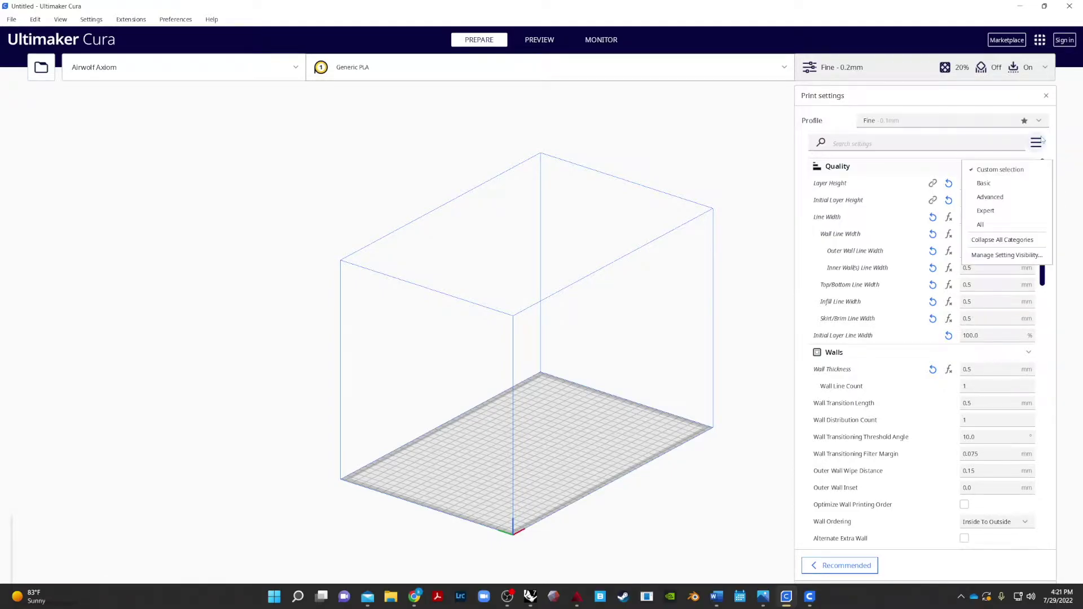
left_click(1040, 69)
left_click(1041, 70)
left_click(866, 75)
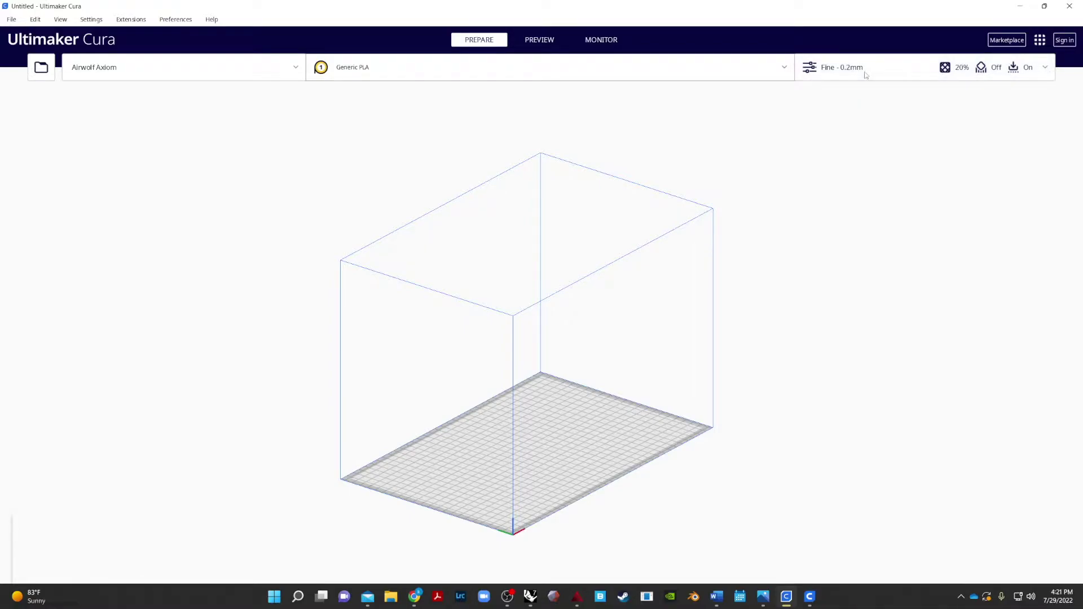
left_click(866, 75)
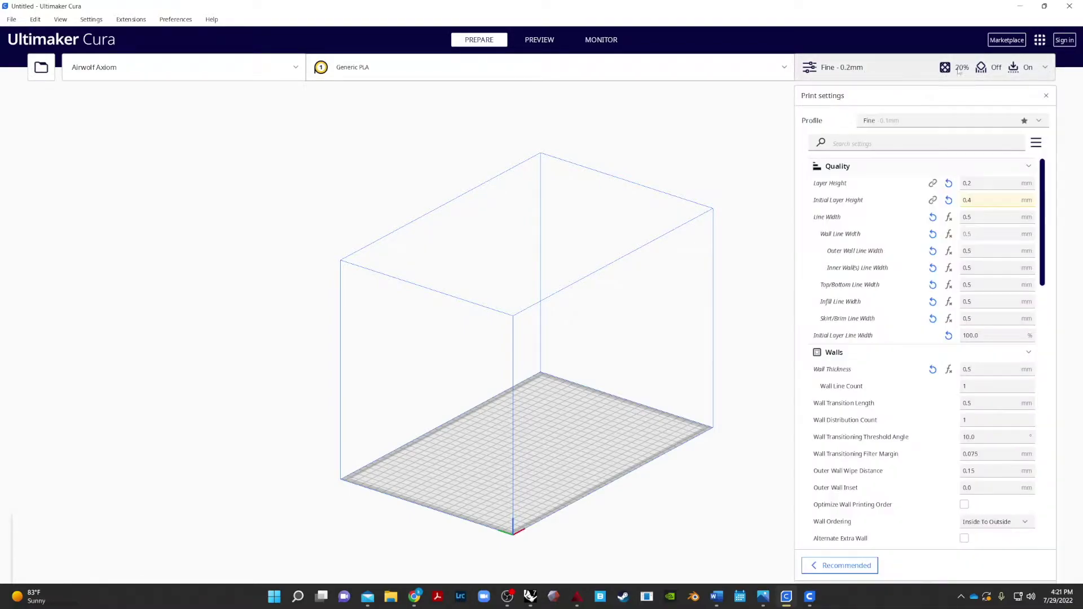
left_click(911, 120)
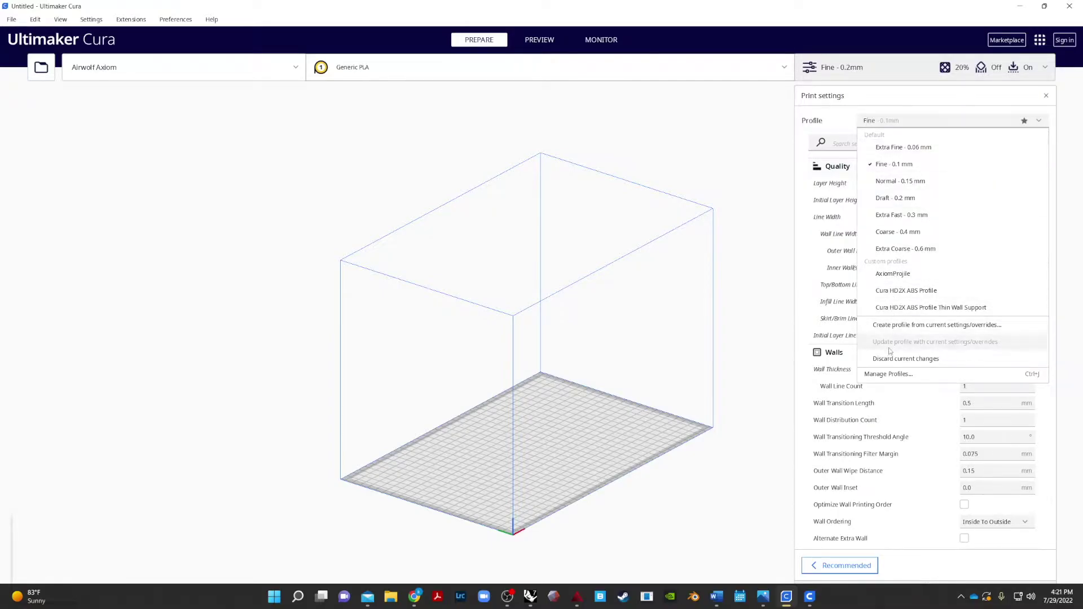
left_click(880, 376)
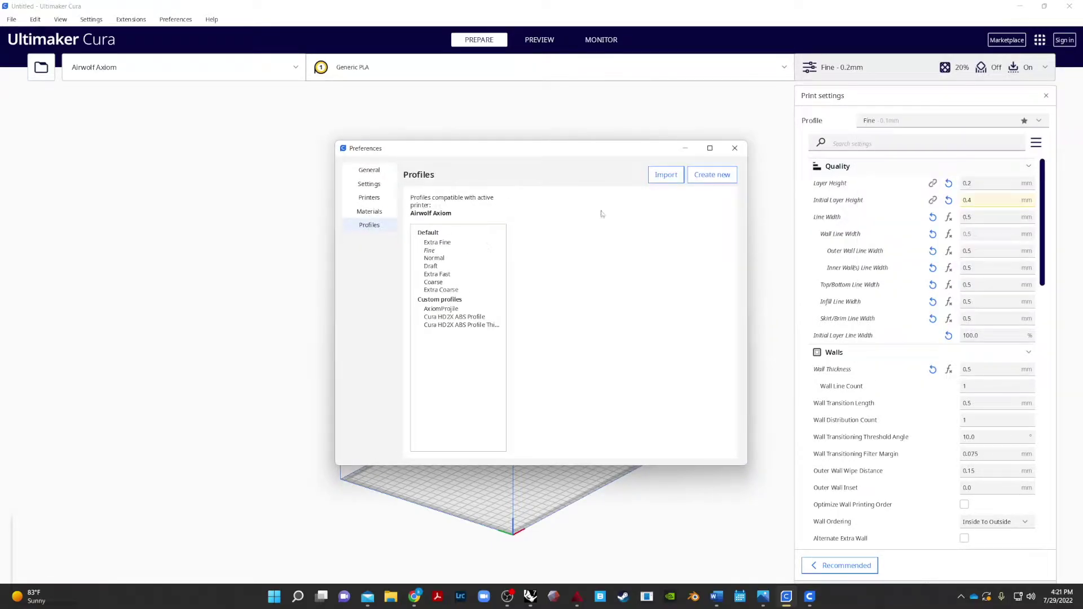
Import Axiom Profile.ini from the Desktop as a custom profile, then close Preferences
left_click(666, 175)
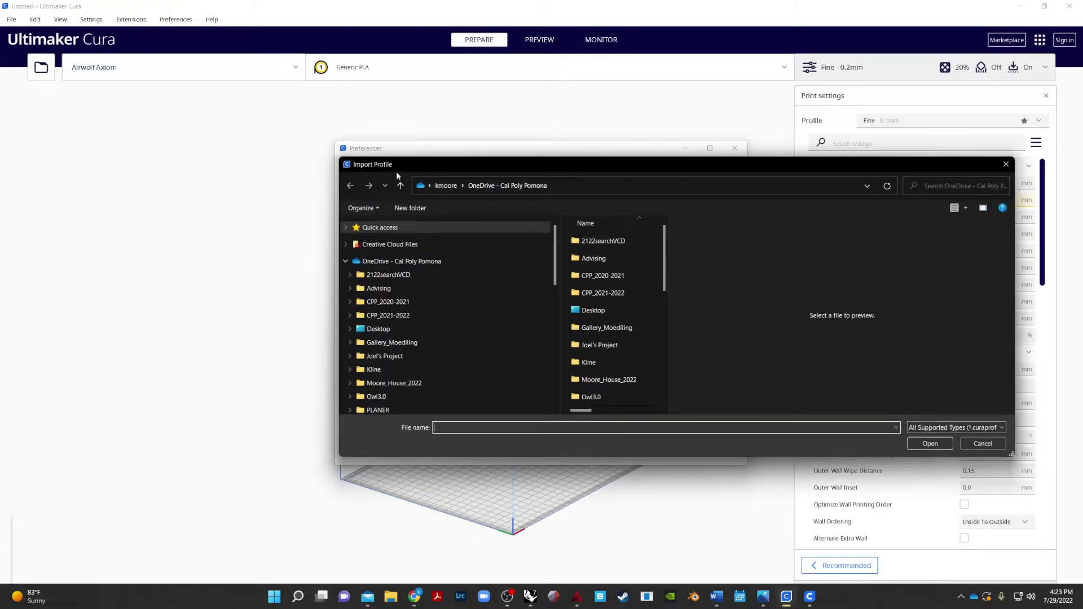
left_click_drag(411, 167, 206, 138)
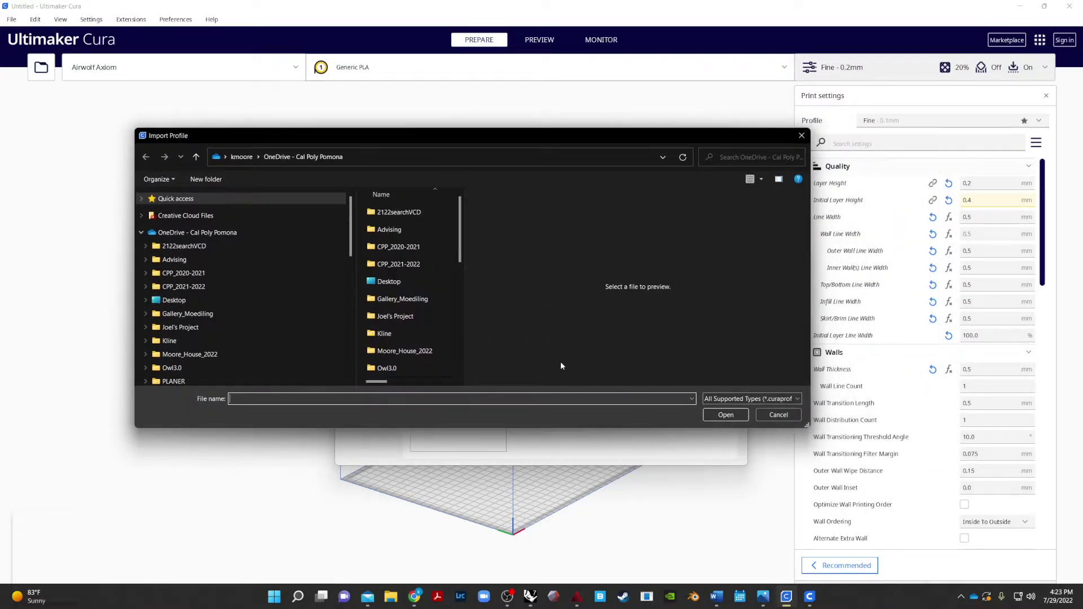
scroll(155, 334, "down", 5)
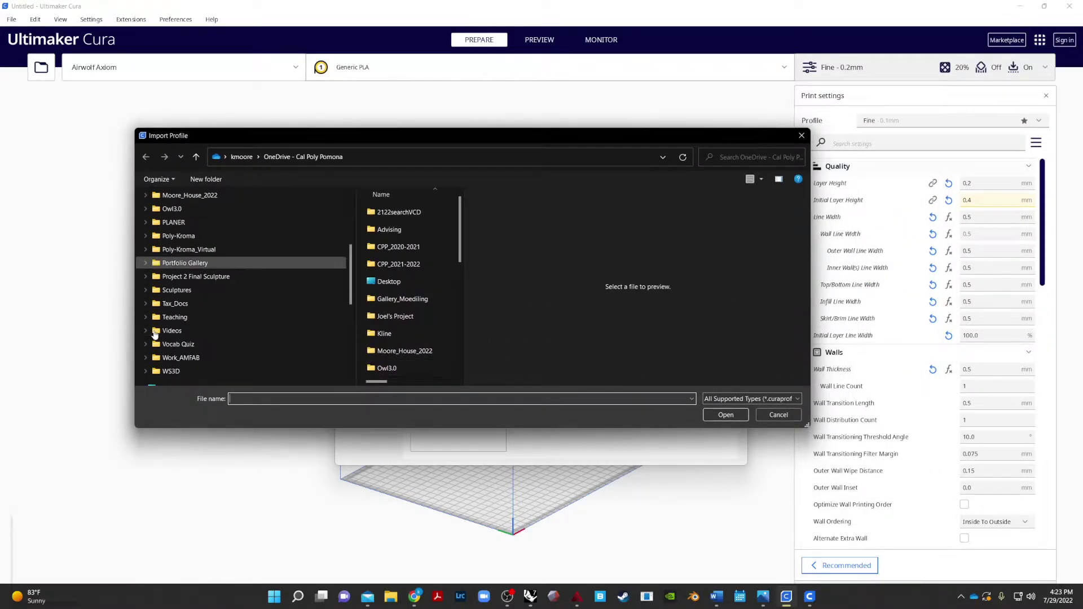
scroll(155, 335, "down", 2)
left_click(172, 334)
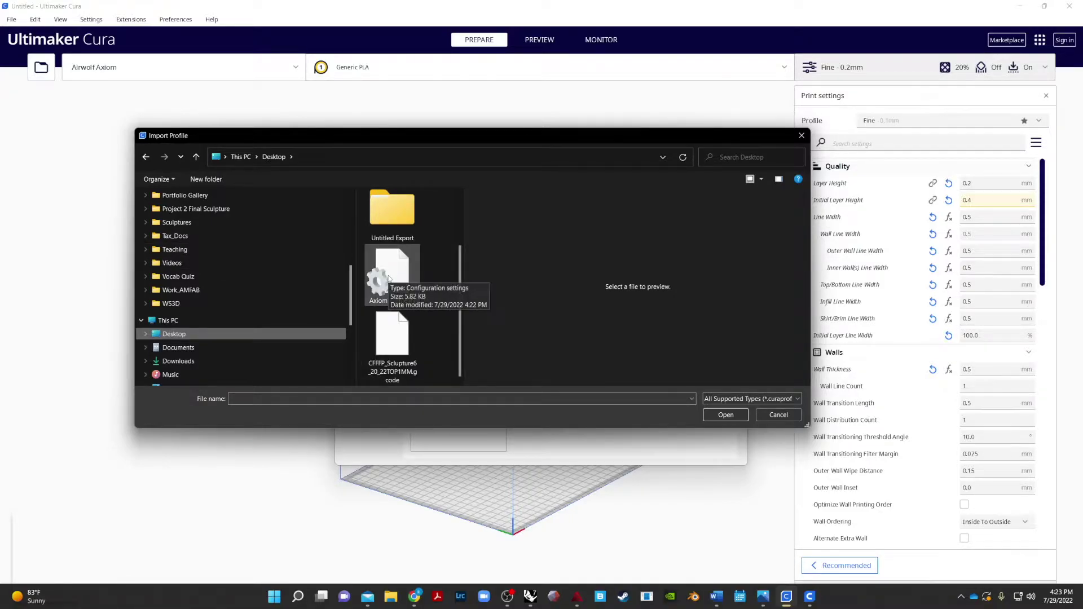
left_click(409, 277)
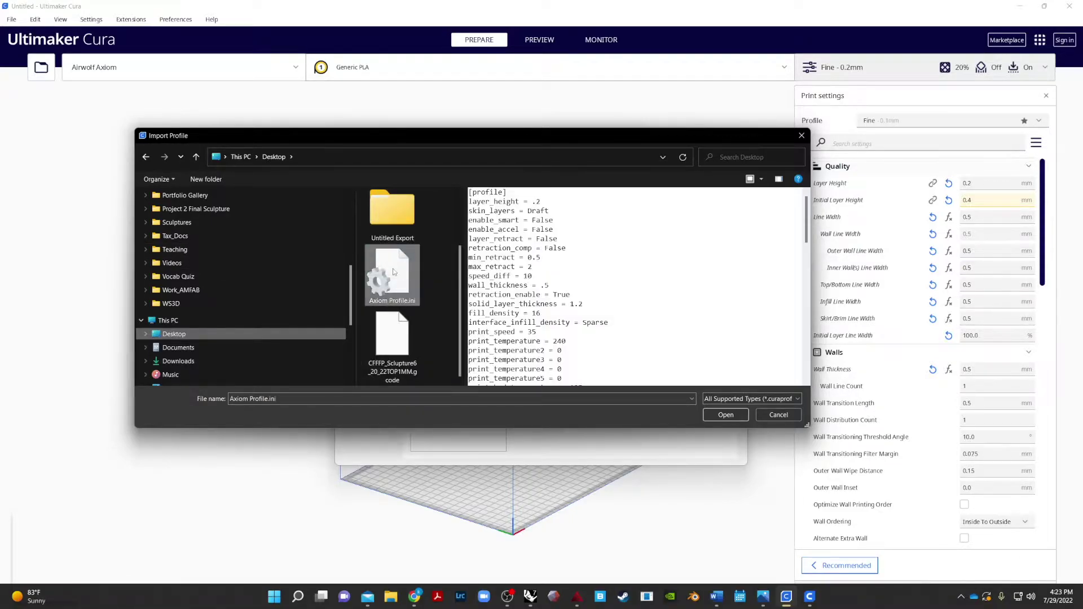
left_click(726, 415)
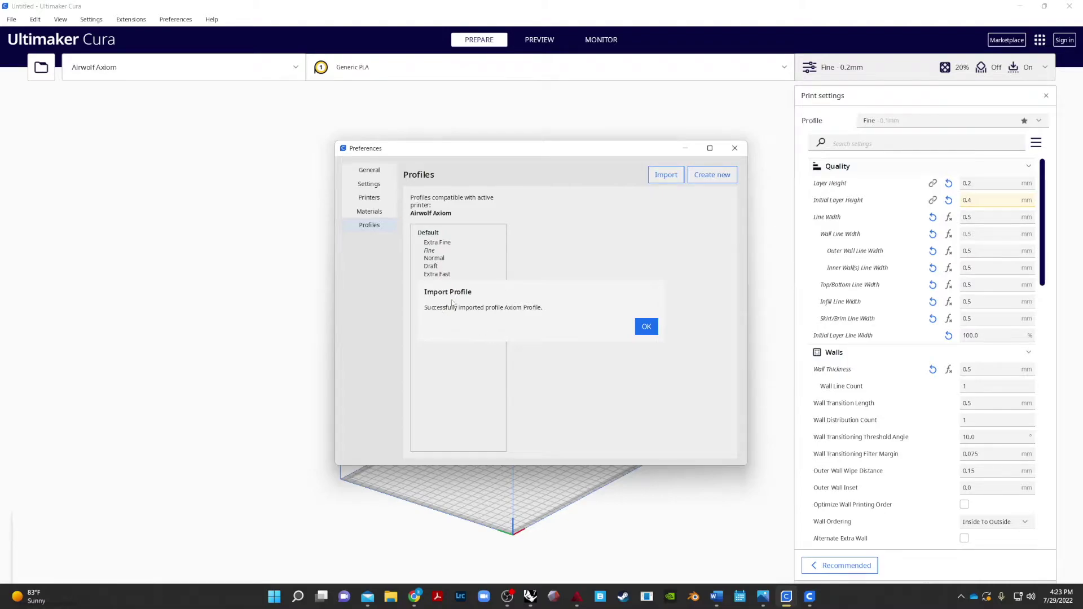
left_click(647, 327)
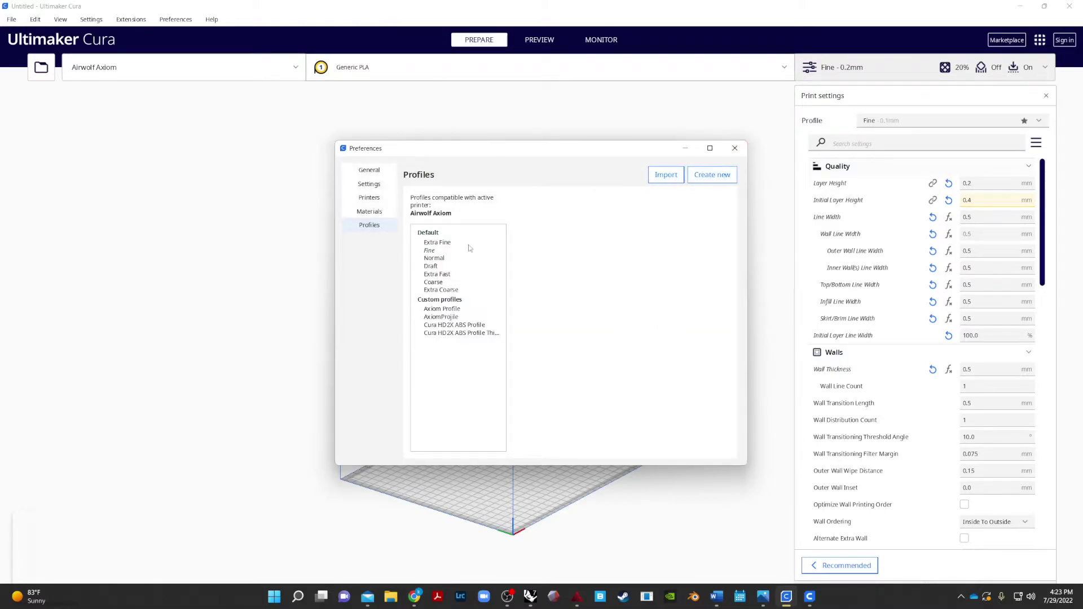
left_click(734, 148)
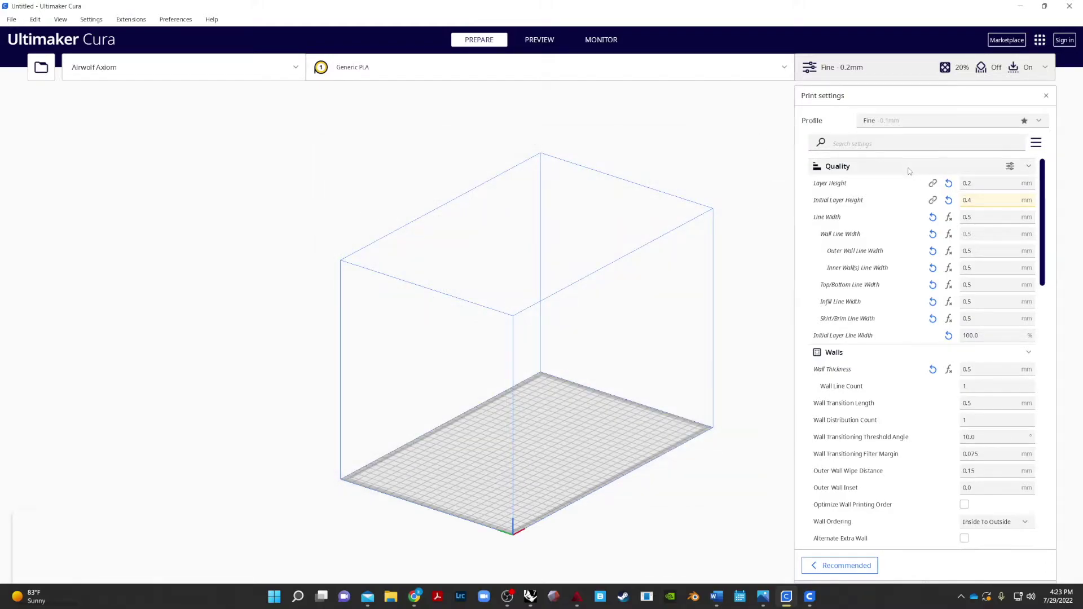
Make Axiom Profile the active profile while keeping the current custom changes
left_click(1039, 122)
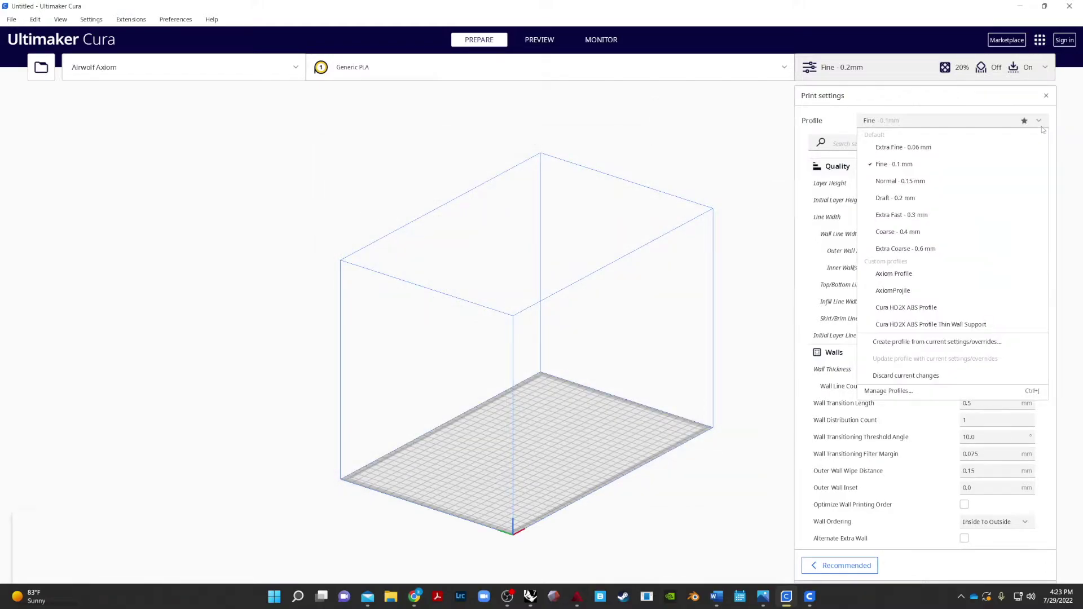
left_click(912, 276)
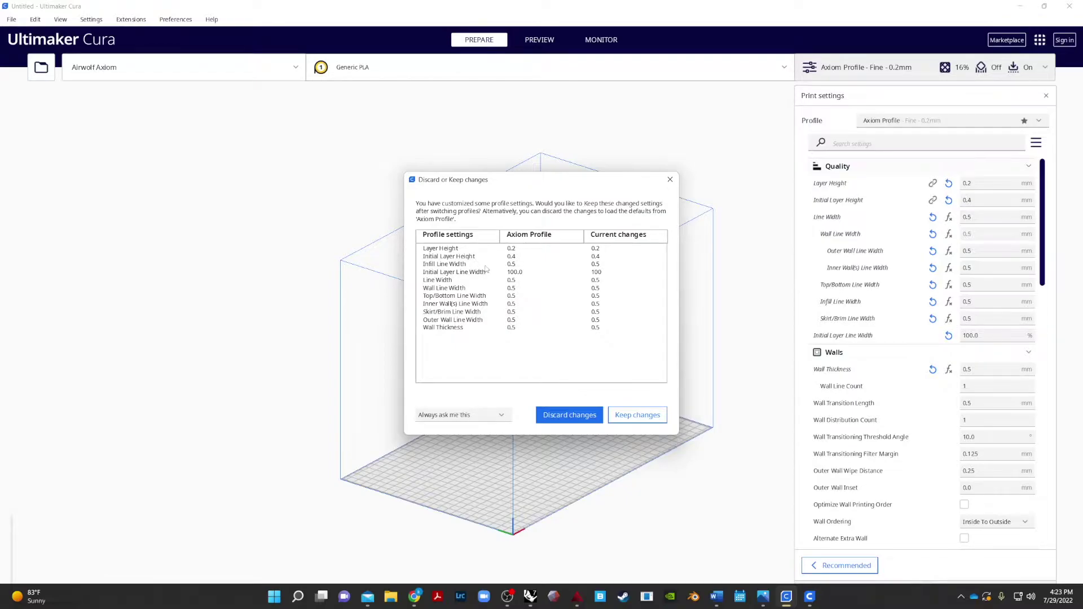
left_click(646, 416)
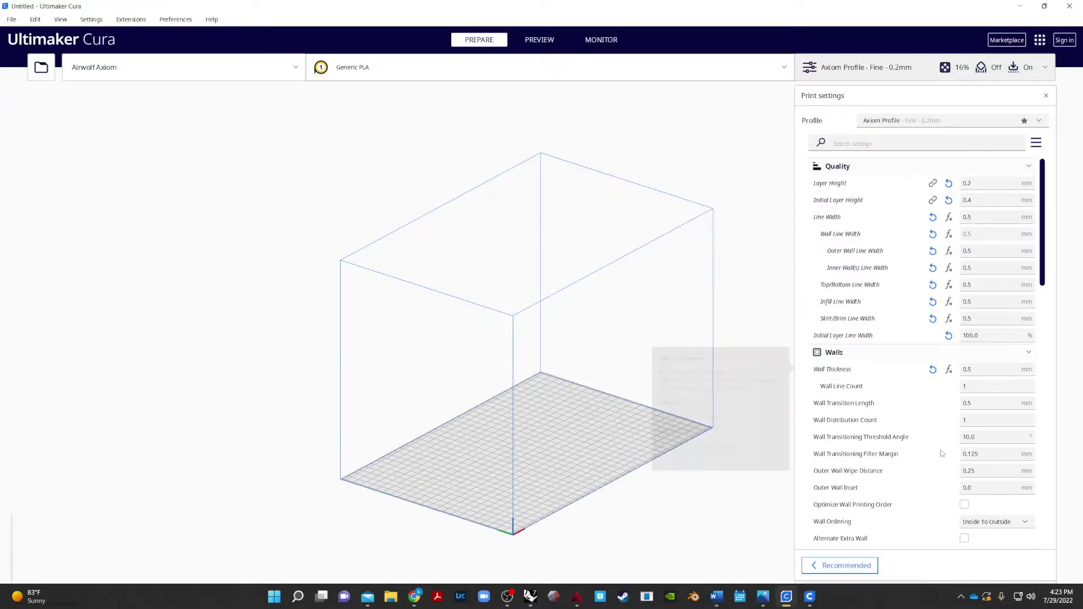
Scroll down the print settings list and briefly expand the Infill group
scroll(972, 420, "down", 6)
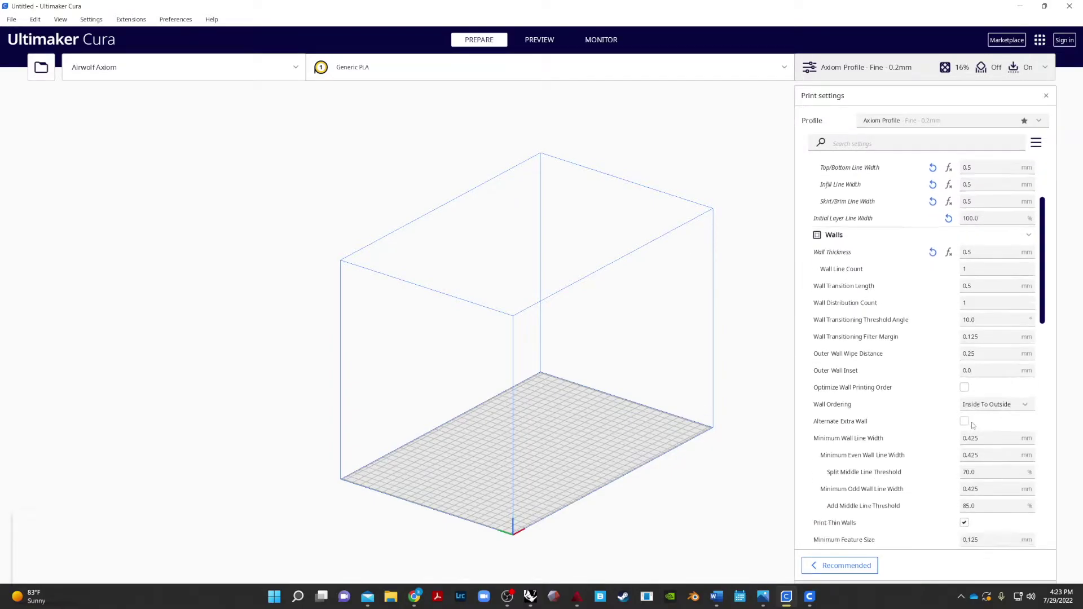
scroll(967, 420, "down", 6)
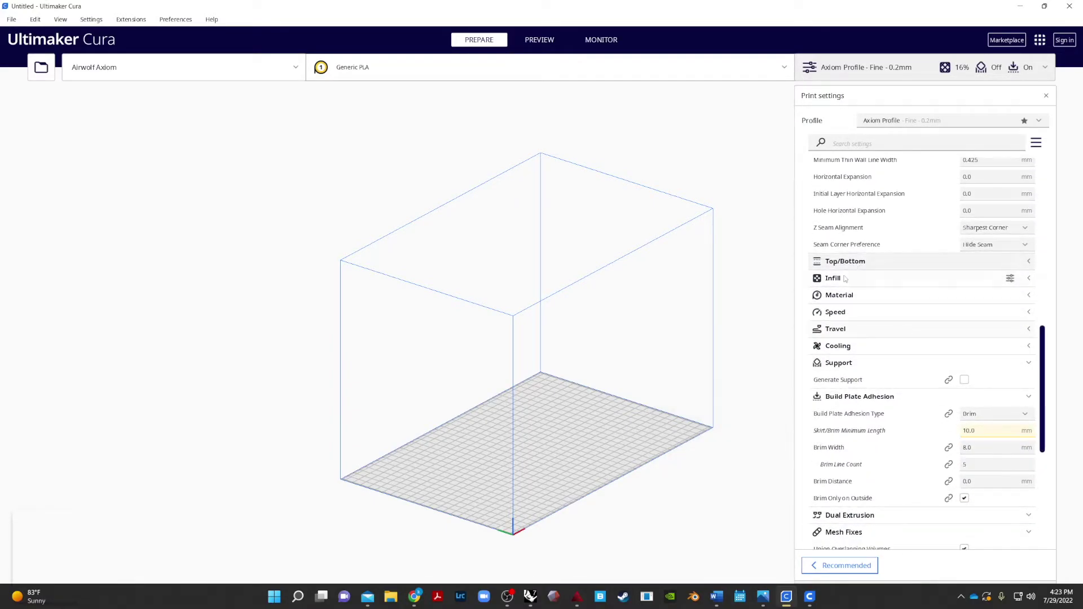
left_click(1010, 279)
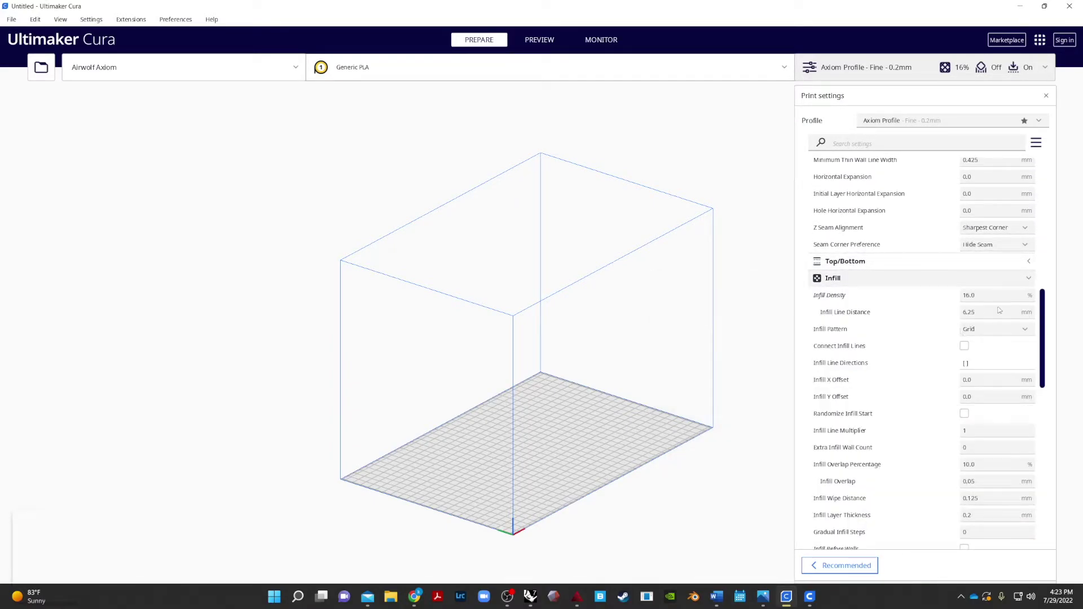
left_click(1029, 278)
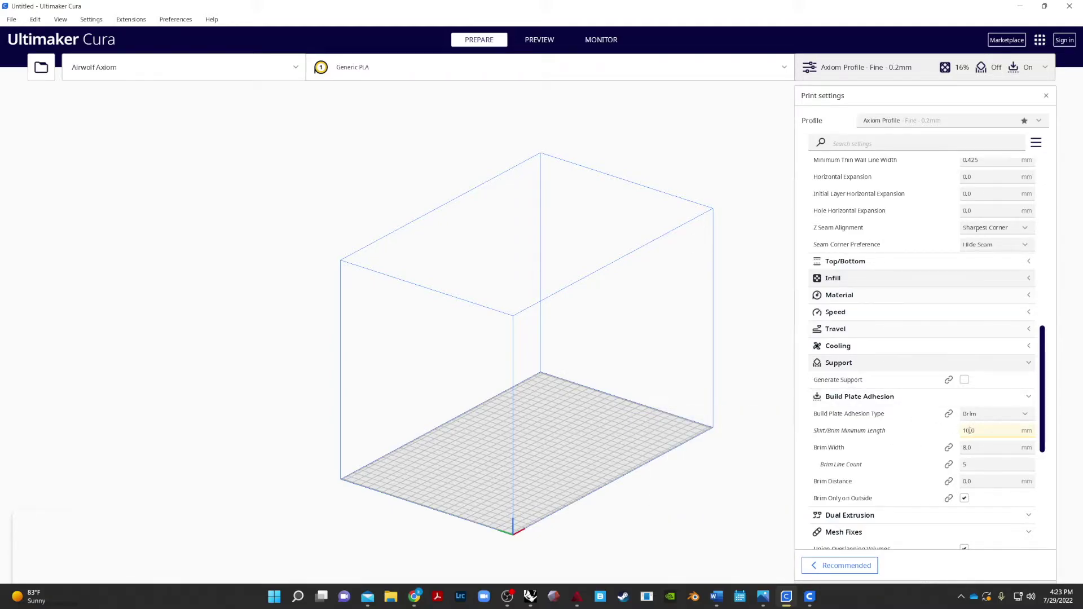
Set Brim Line Count to 3 and Brim Distance to 2.0 mm
left_click(968, 466)
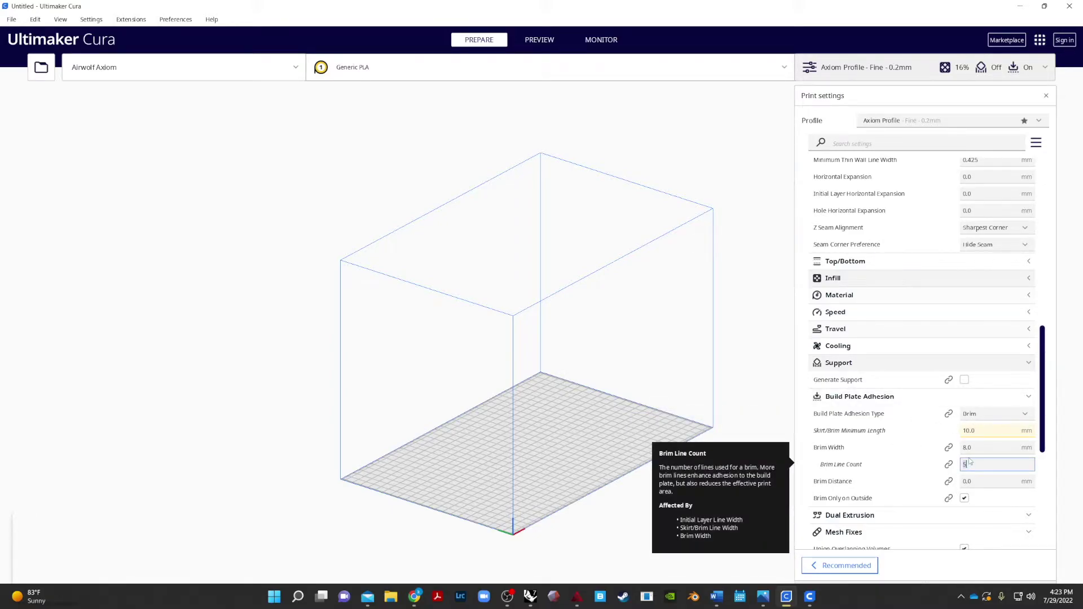
key("BackSpace")
type("3")
left_click(979, 481)
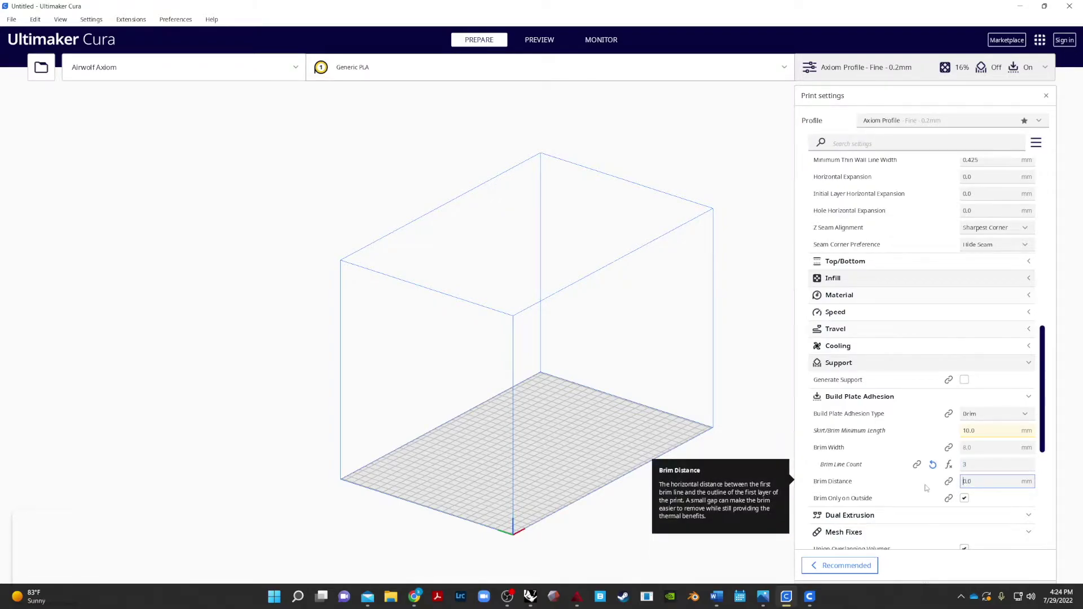
key("BackSpace")
key("BackSpace")
key("BackSpace")
type("20.0")
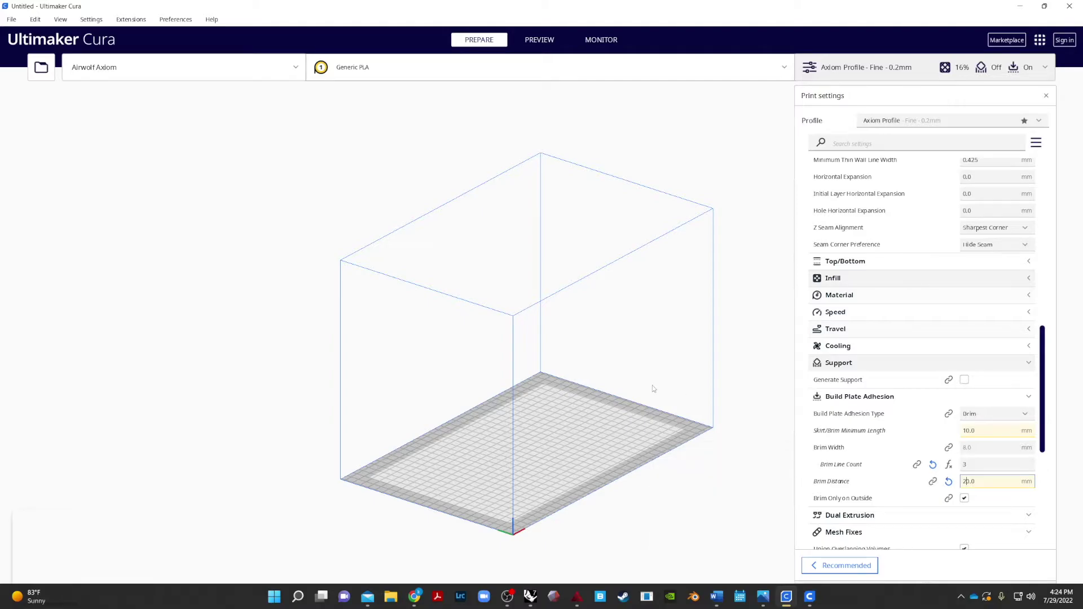
key("Delete")
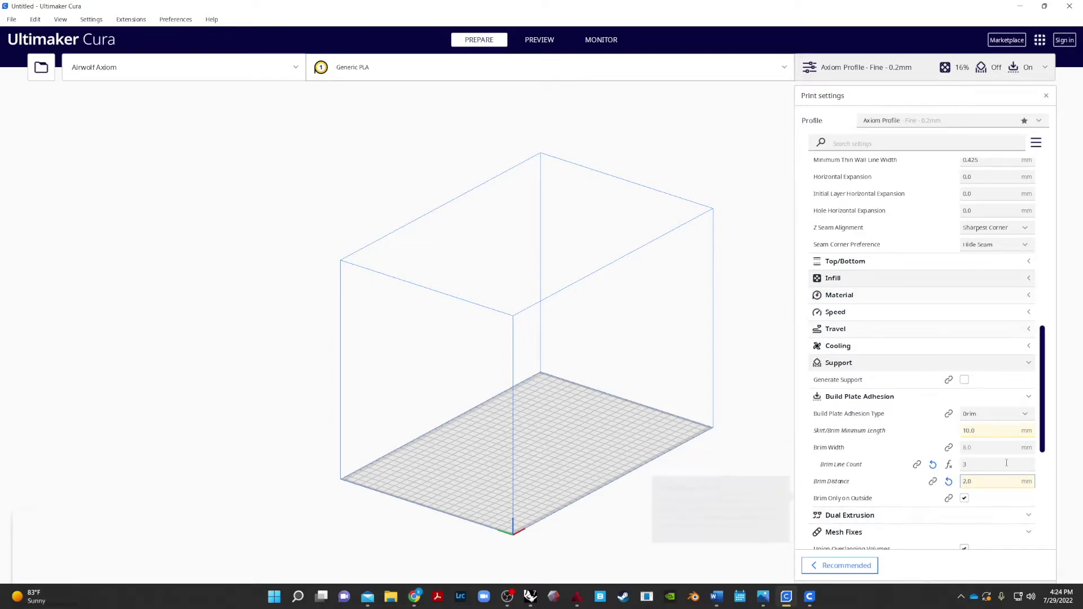
left_click(1006, 464)
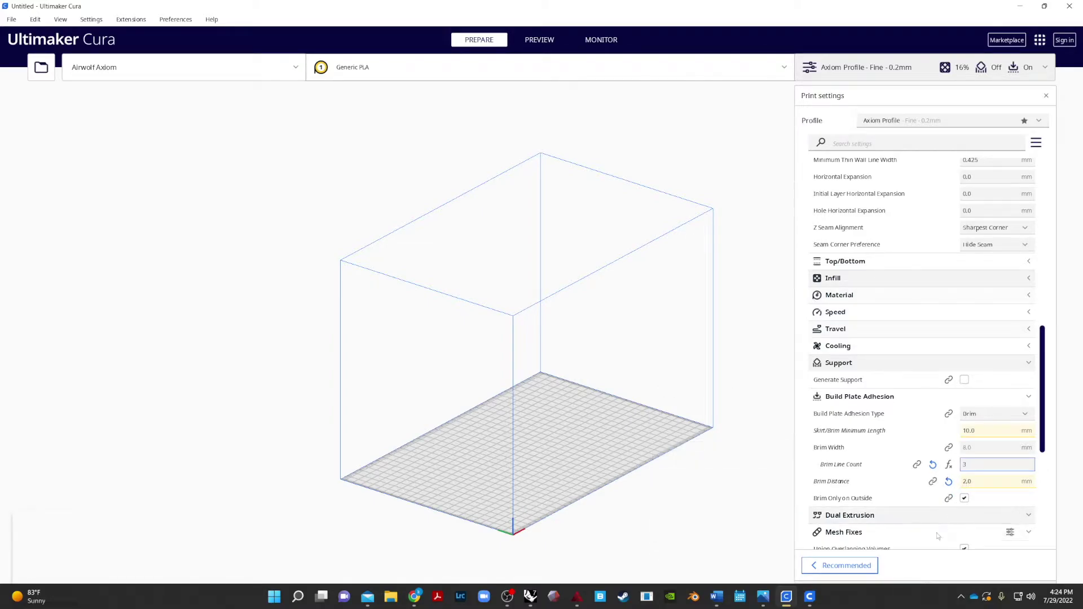
scroll(959, 495, "down", 4)
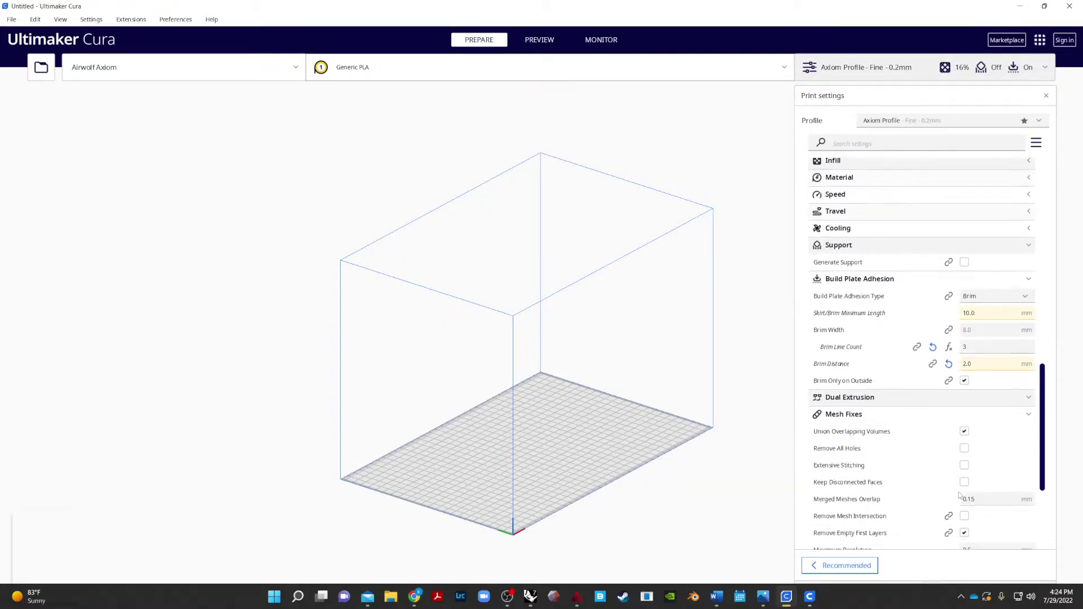
scroll(960, 495, "down", 6)
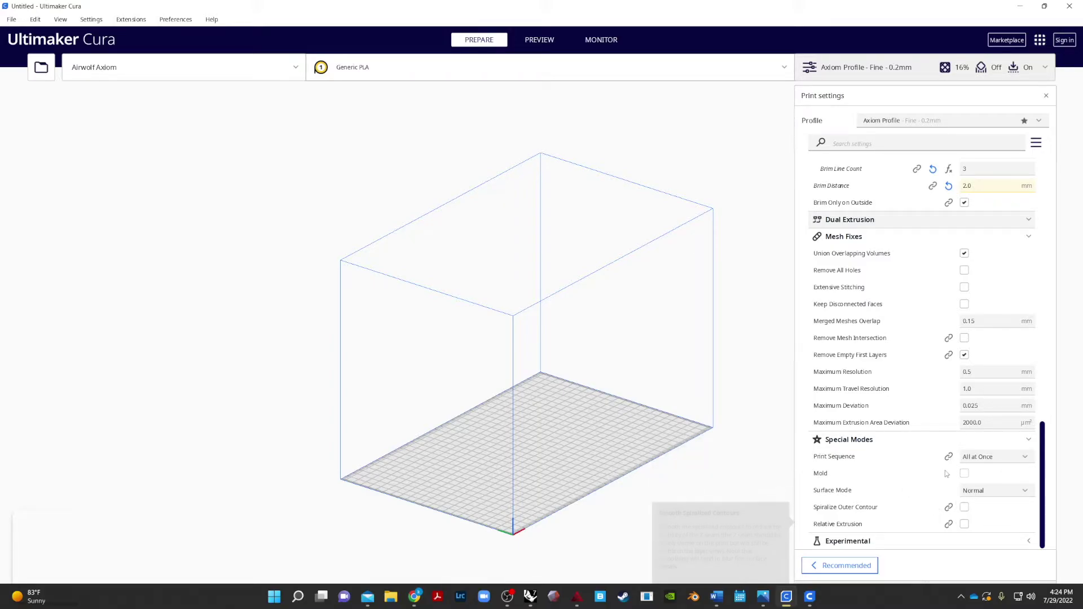
scroll(999, 399, "up", 2)
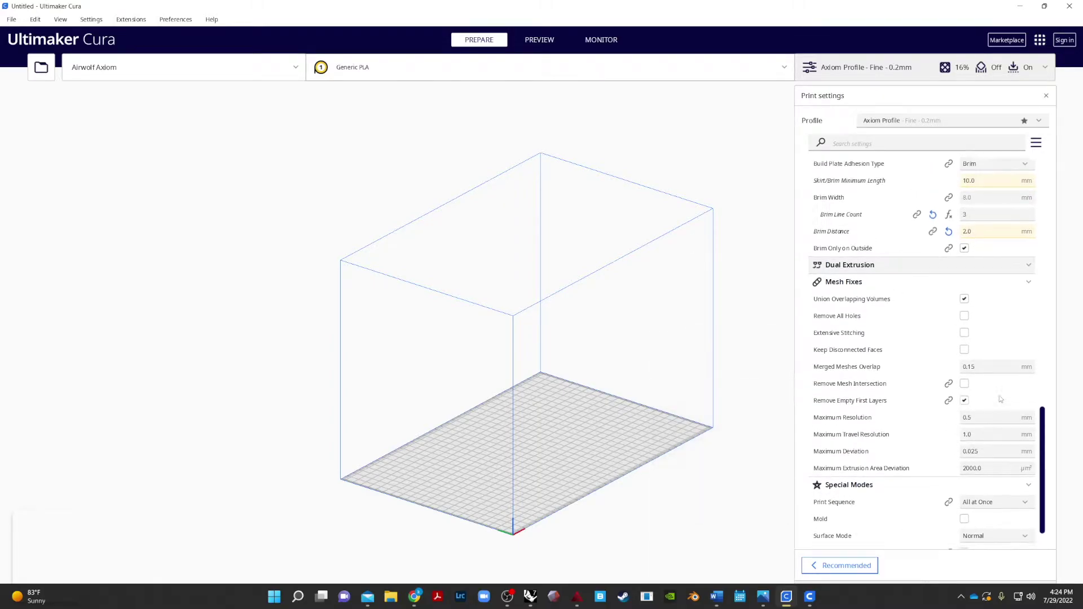
scroll(1000, 399, "up", 8)
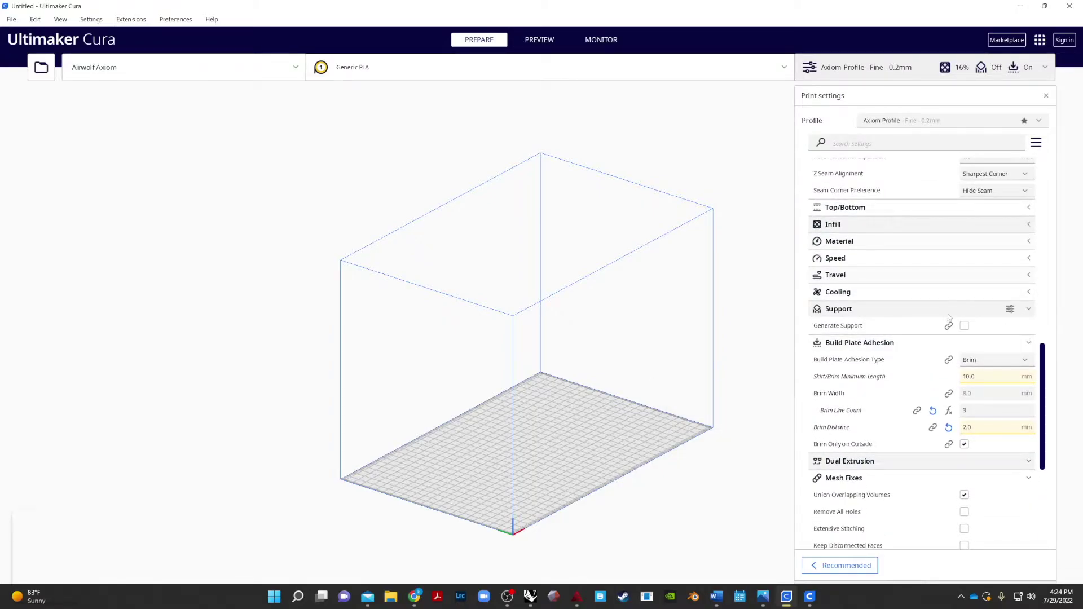
Enable Generate Support with a 60° overhang angle, keeping the Zig Zag support pattern
left_click(965, 326)
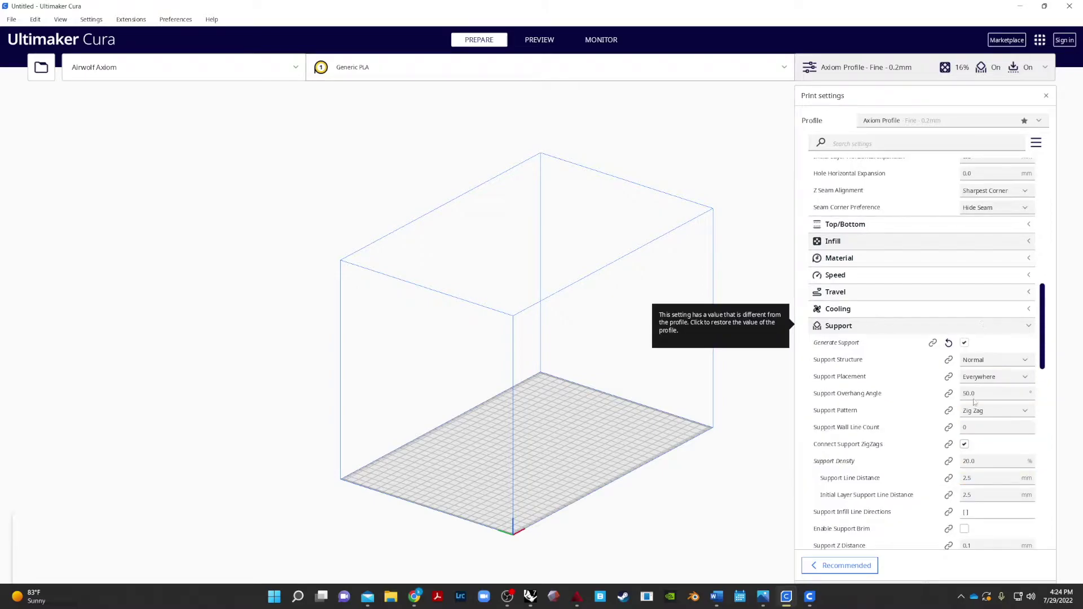
left_click(979, 394)
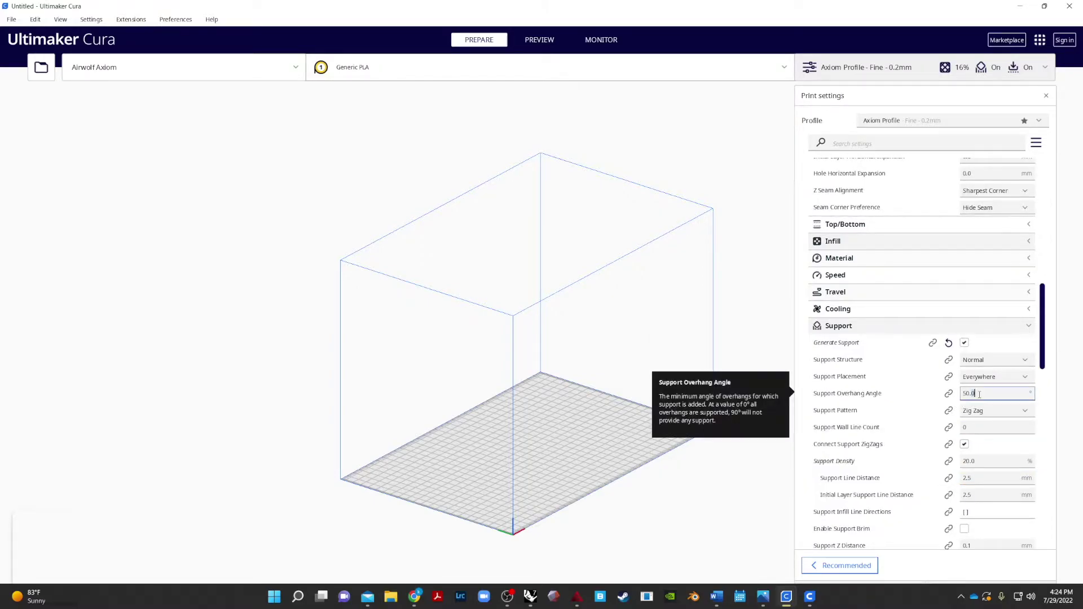
type("600")
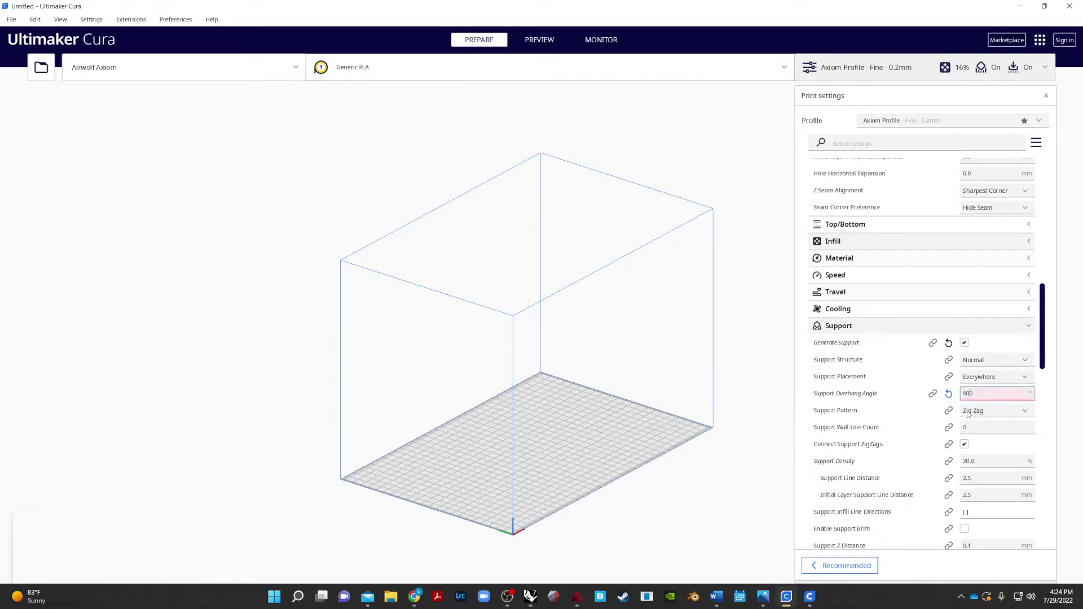
left_click(1002, 414)
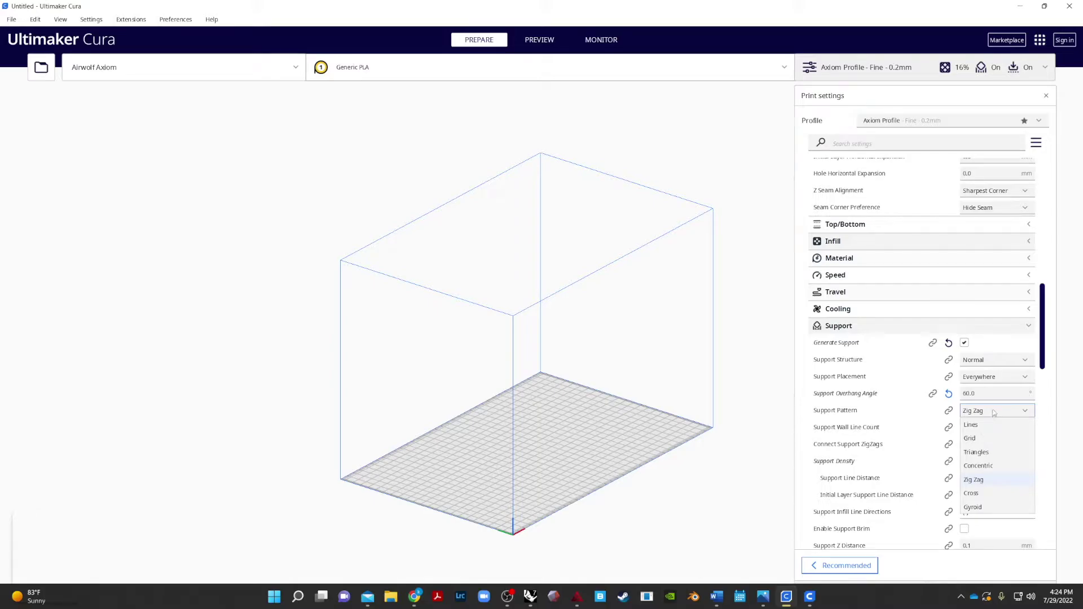
left_click(994, 414)
left_click(997, 410)
left_click(996, 415)
Expand the Top/Bottom group to check the 0.8 mm thickness, then scroll down to Support
scroll(930, 501, "down", 5)
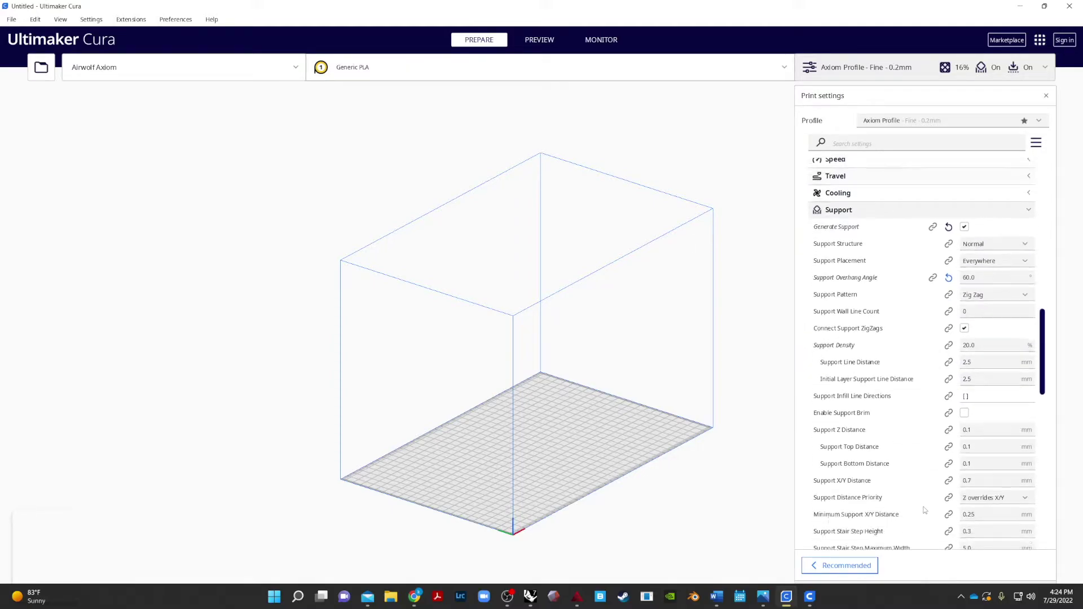
scroll(930, 502, "down", 3)
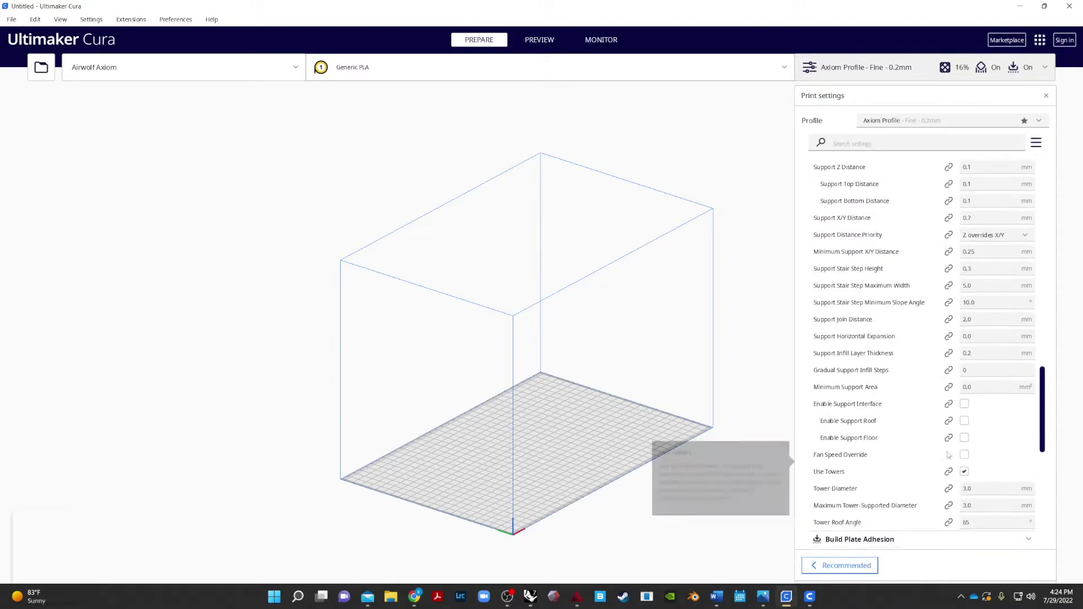
scroll(929, 497, "up", 5)
scroll(1019, 355, "up", 10)
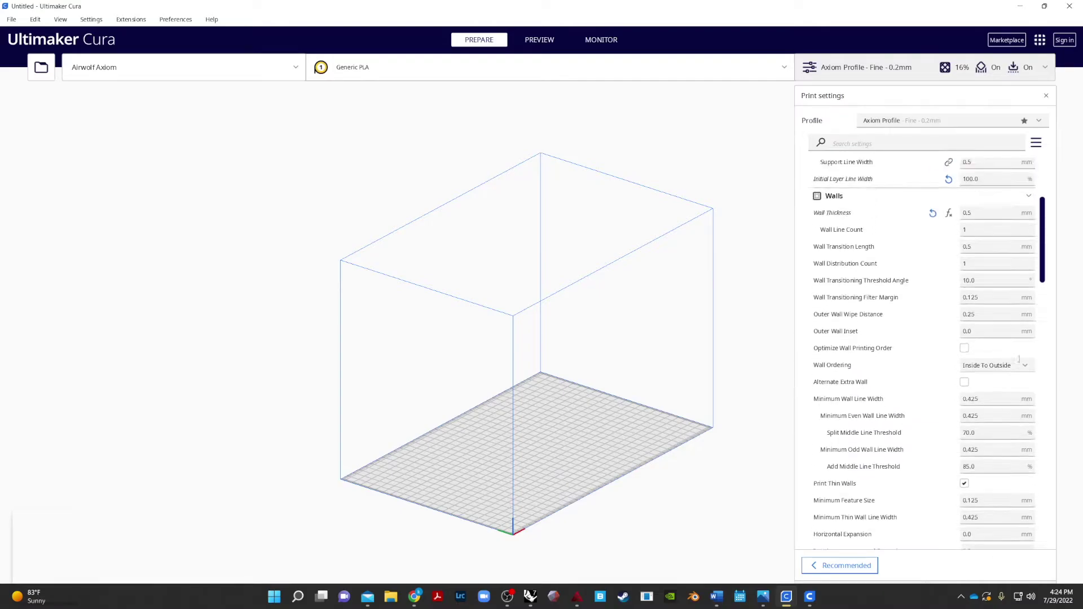
scroll(1018, 355, "down", 1)
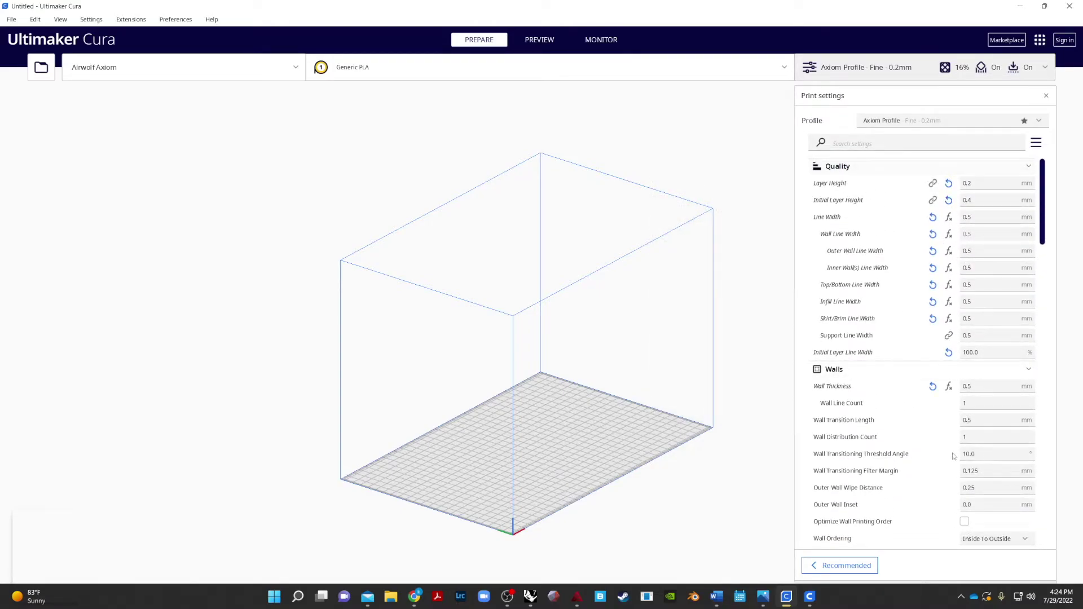
scroll(971, 470, "down", 5)
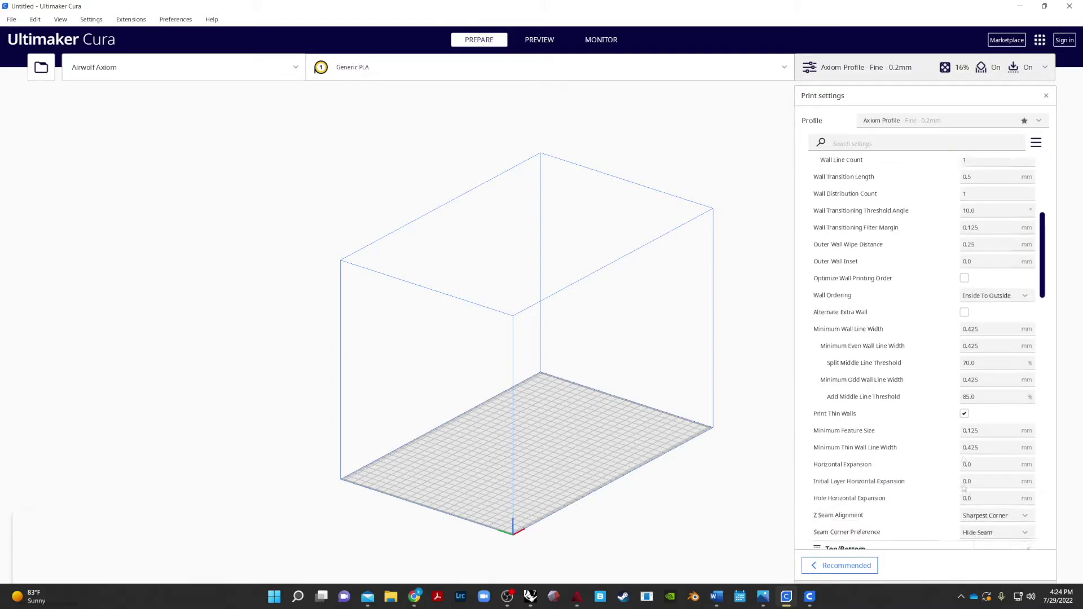
scroll(955, 445, "down", 4)
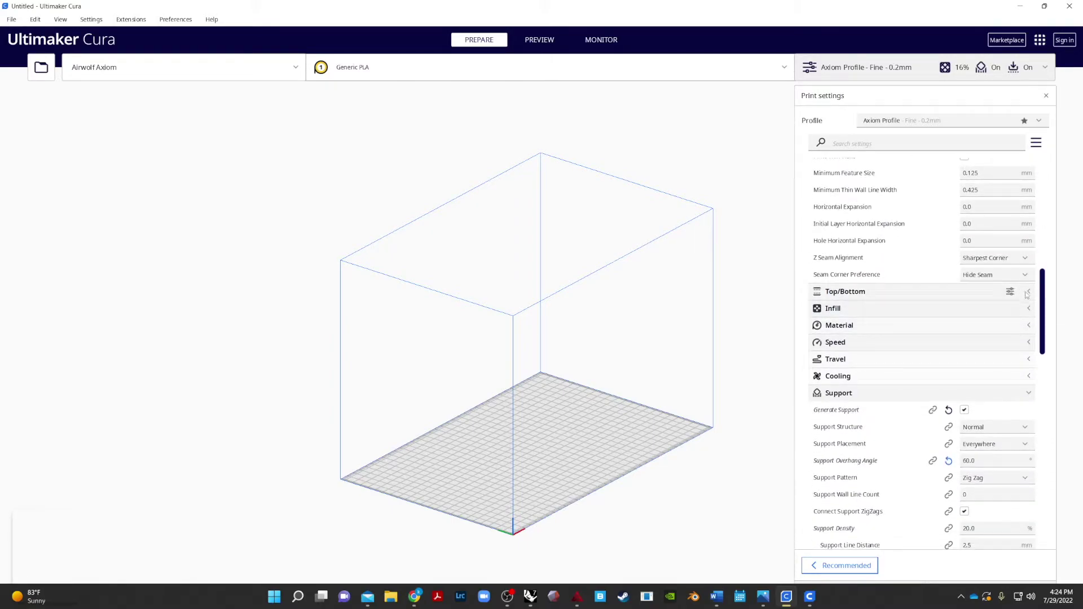
left_click(1028, 294)
scroll(1015, 376, "down", 3)
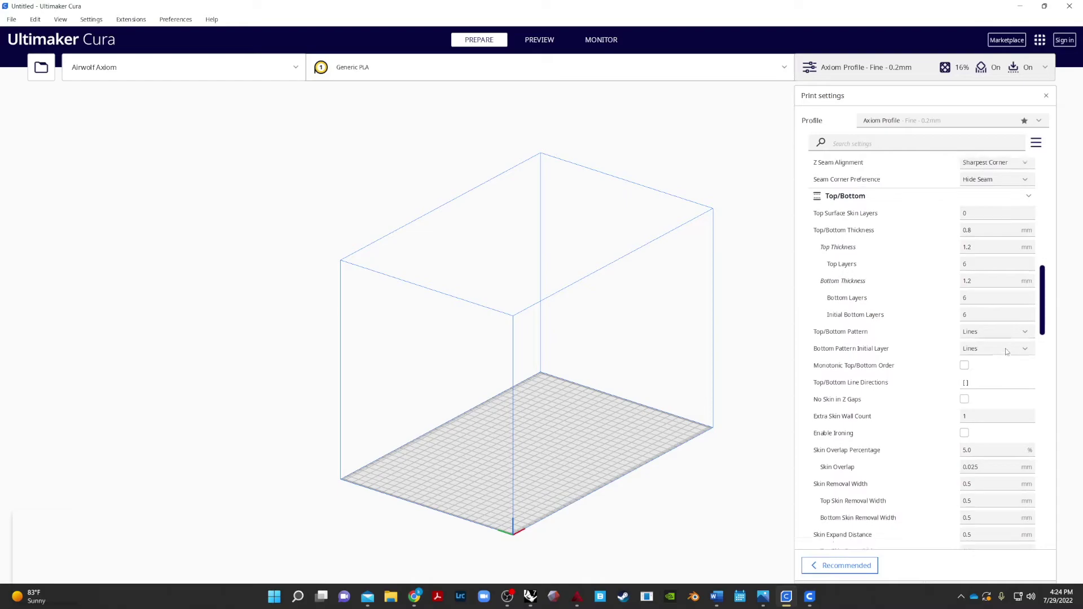
scroll(1015, 376, "down", 2)
scroll(886, 236, "up", 3)
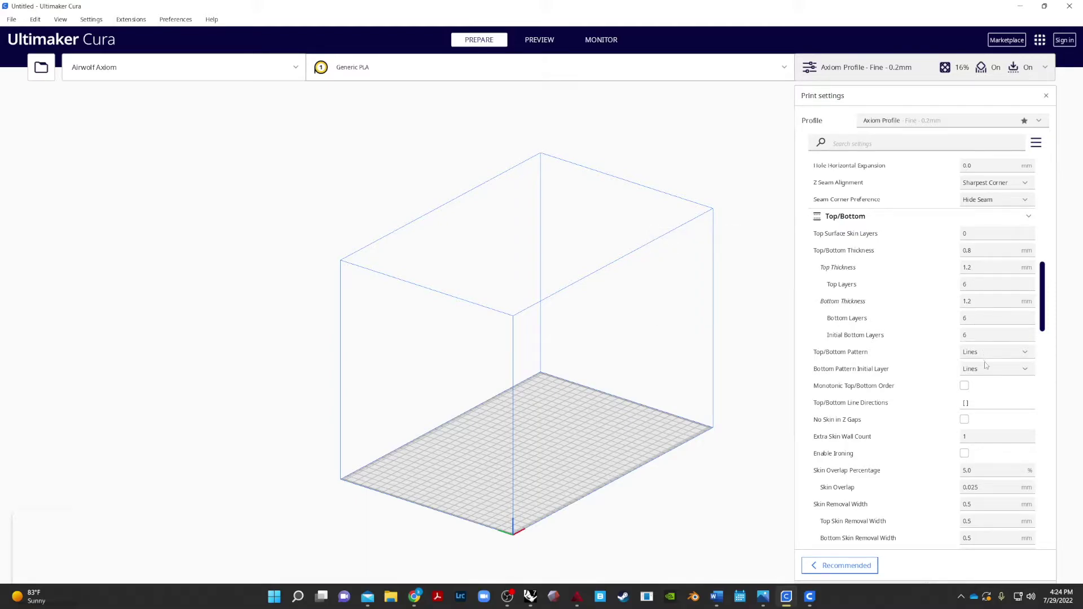
scroll(1011, 489, "down", 8)
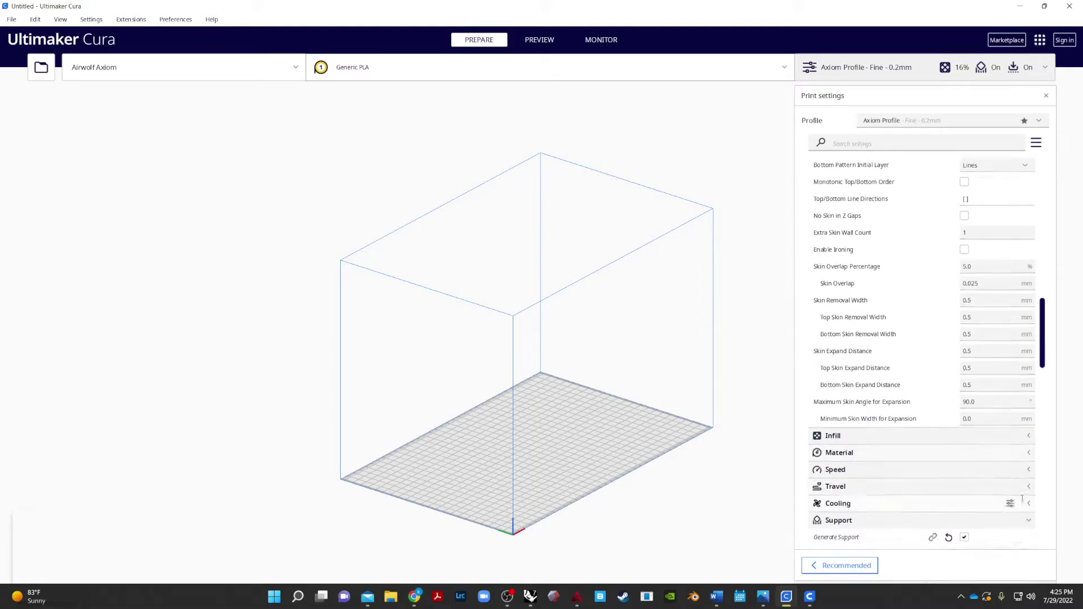
scroll(1021, 449, "down", 7)
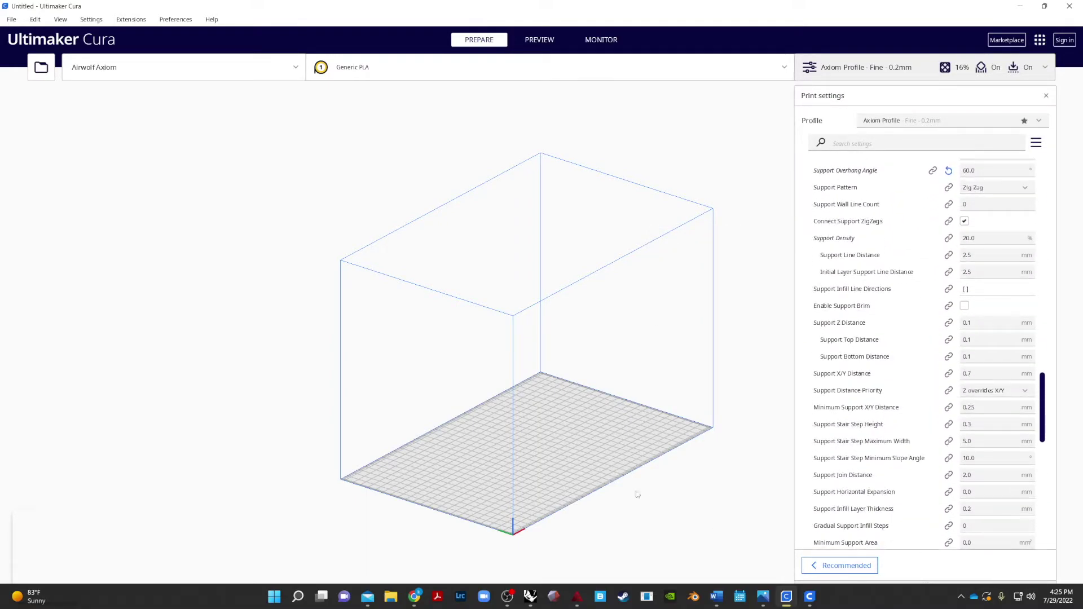
scroll(1033, 480, "down", 10)
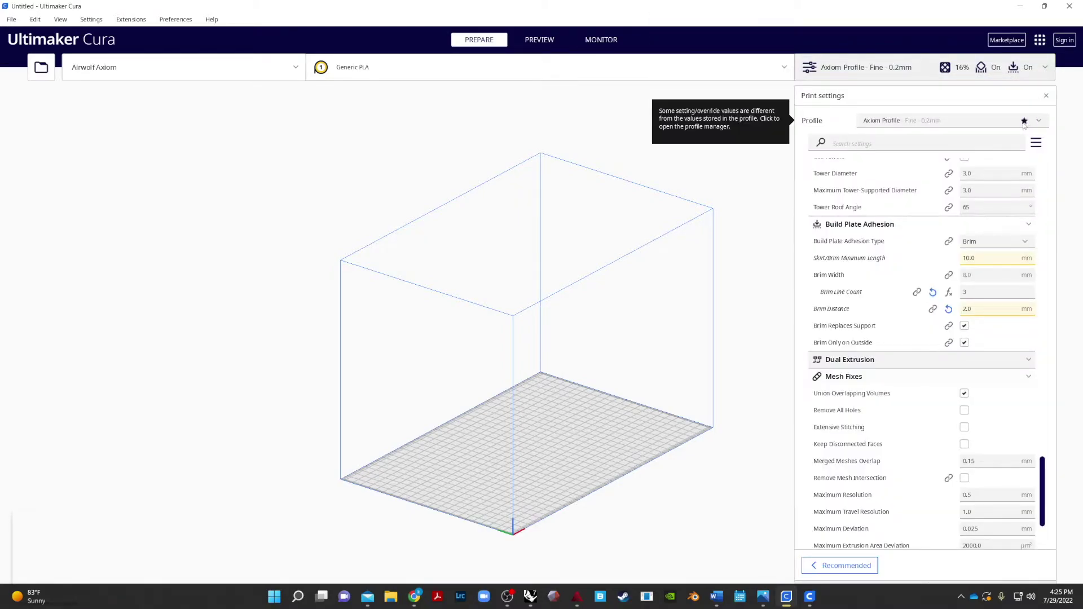
Switch setting visibility to Basic and expand the Infill, Material and Speed sections
left_click(1037, 143)
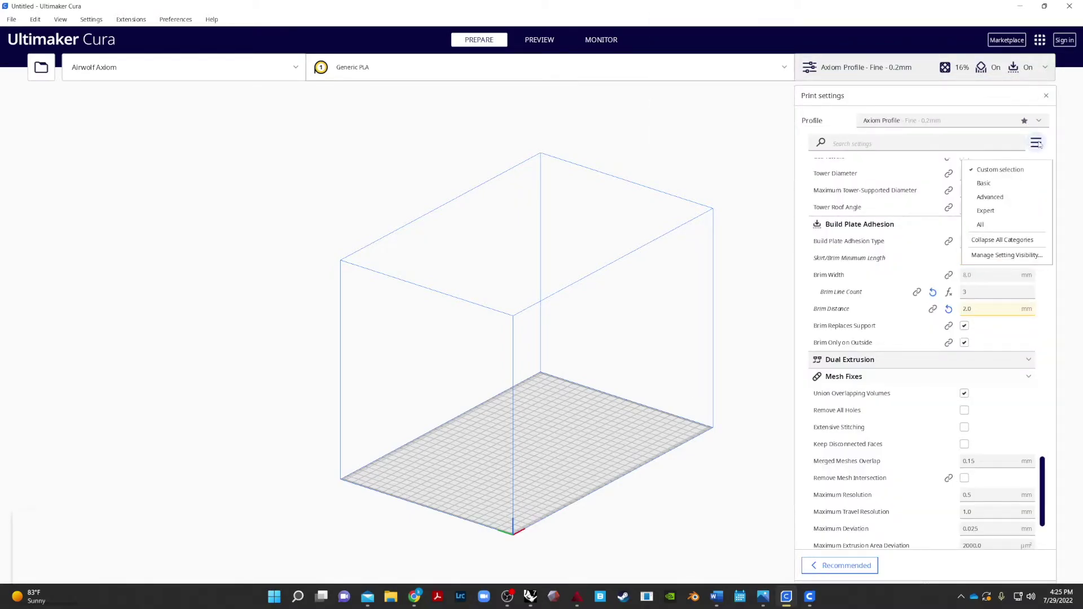
left_click(1014, 184)
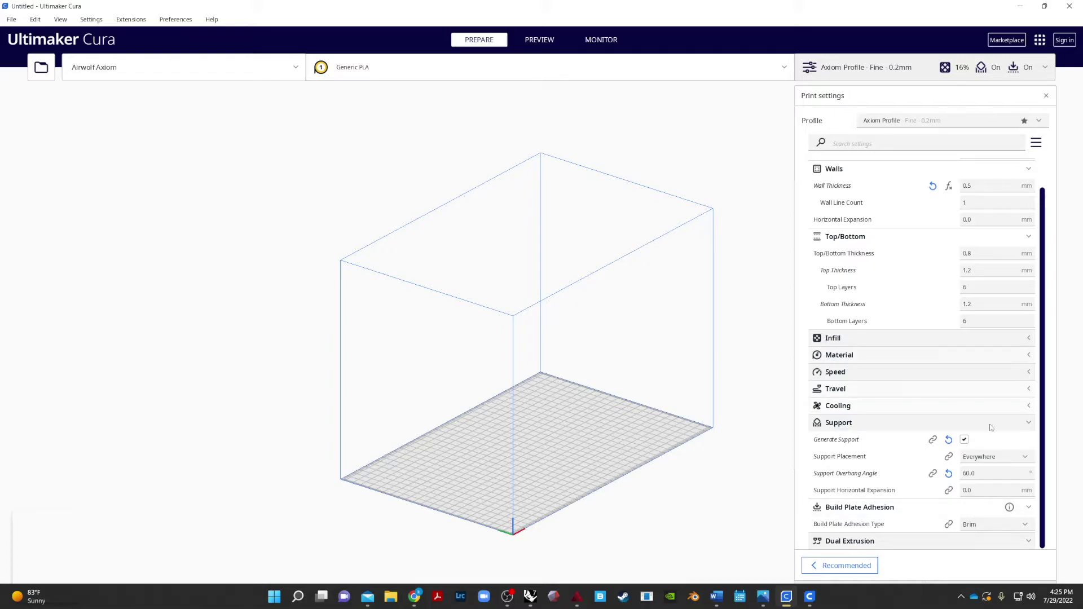
scroll(1015, 327, "up", 1)
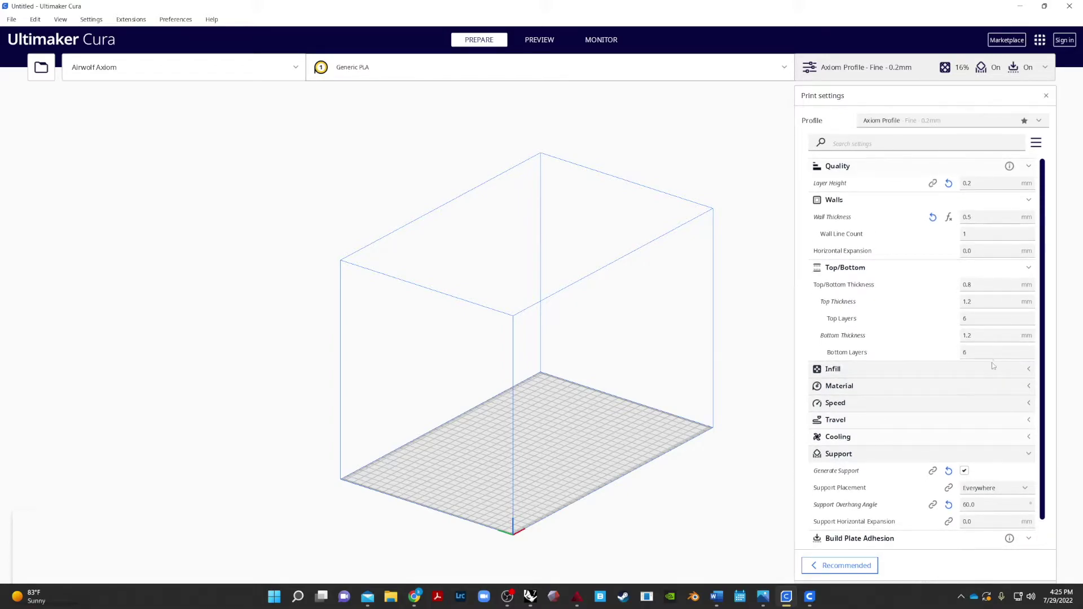
left_click(1029, 369)
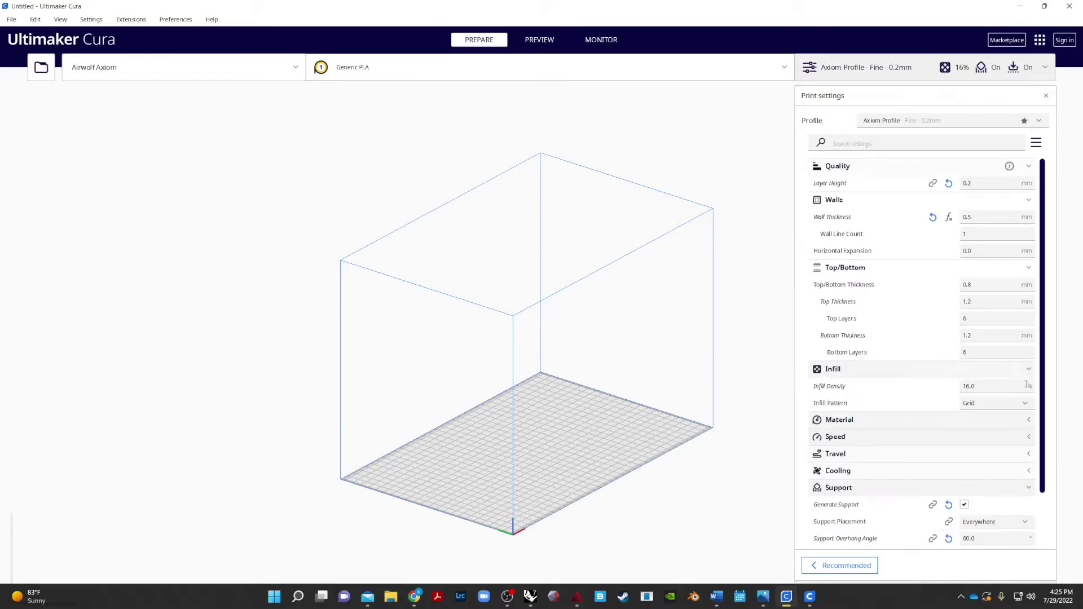
left_click(1029, 420)
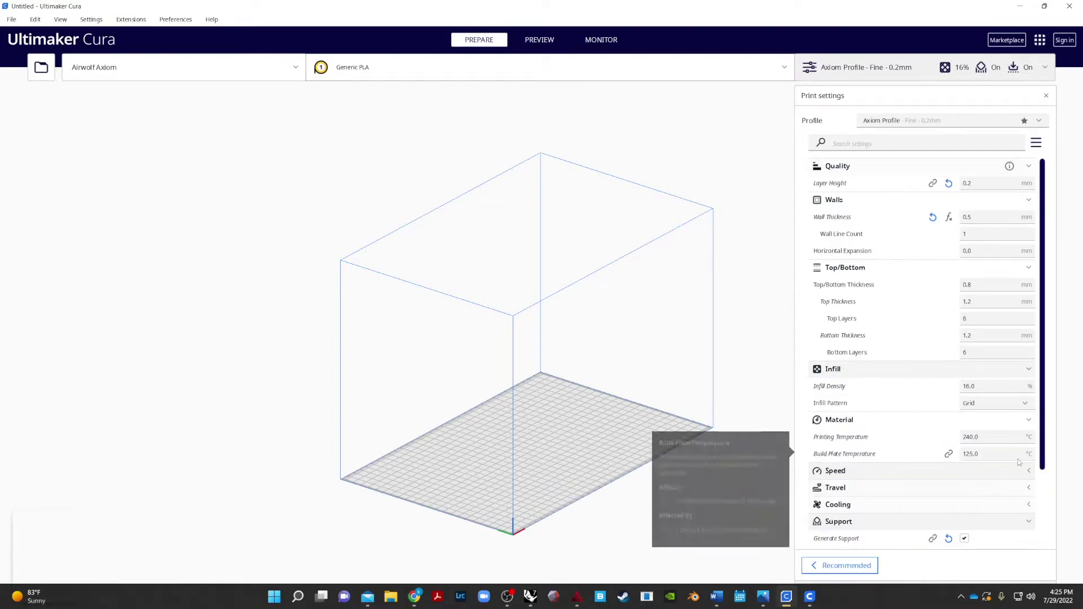
scroll(1031, 443, "down", 3)
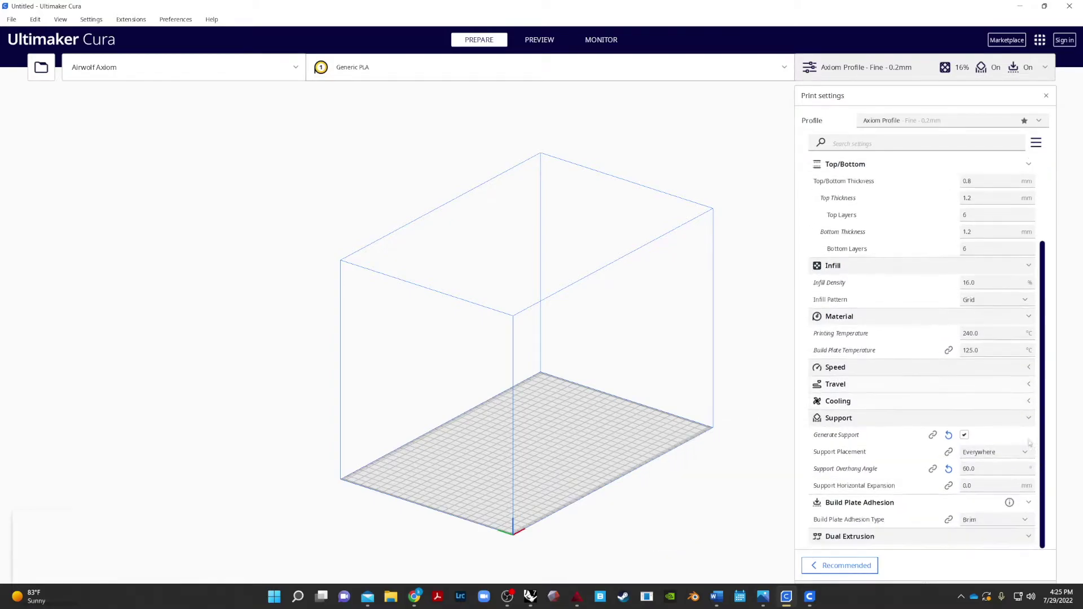
left_click(1029, 373)
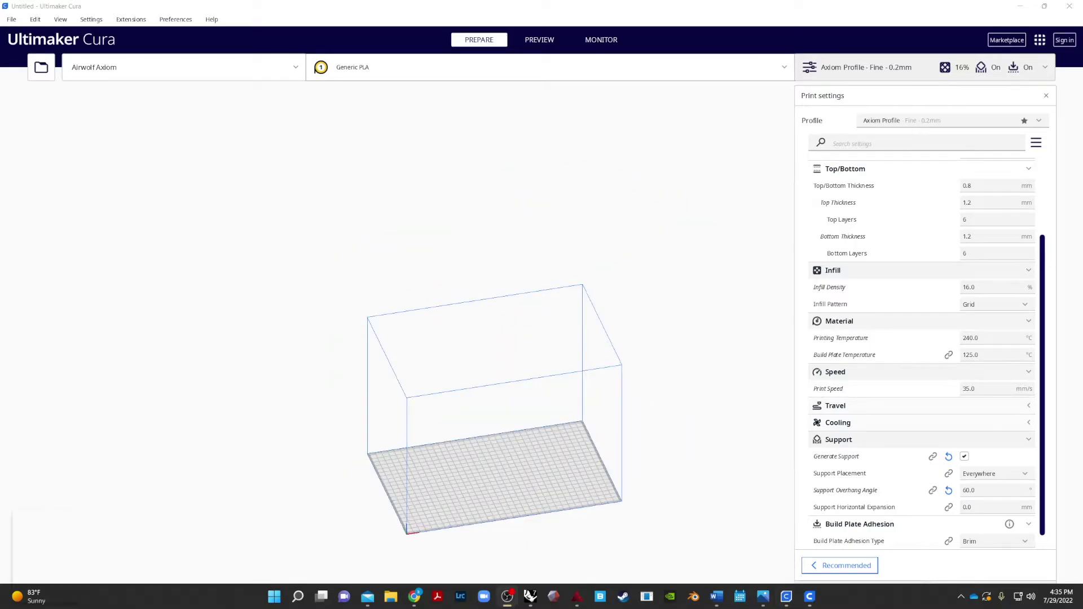
Open YODAREV.stl from the Desktop onto the Airwolf Axiom build plate
right_click_drag(345, 375, 361, 346)
middle_click_drag(508, 343, 507, 301)
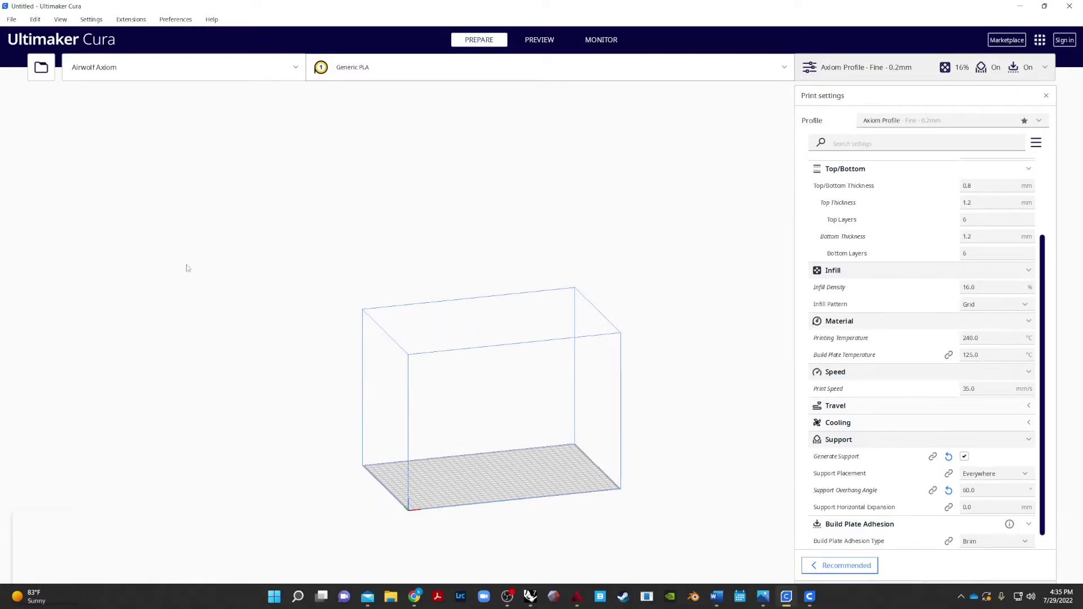
right_click_drag(451, 243, 510, 259)
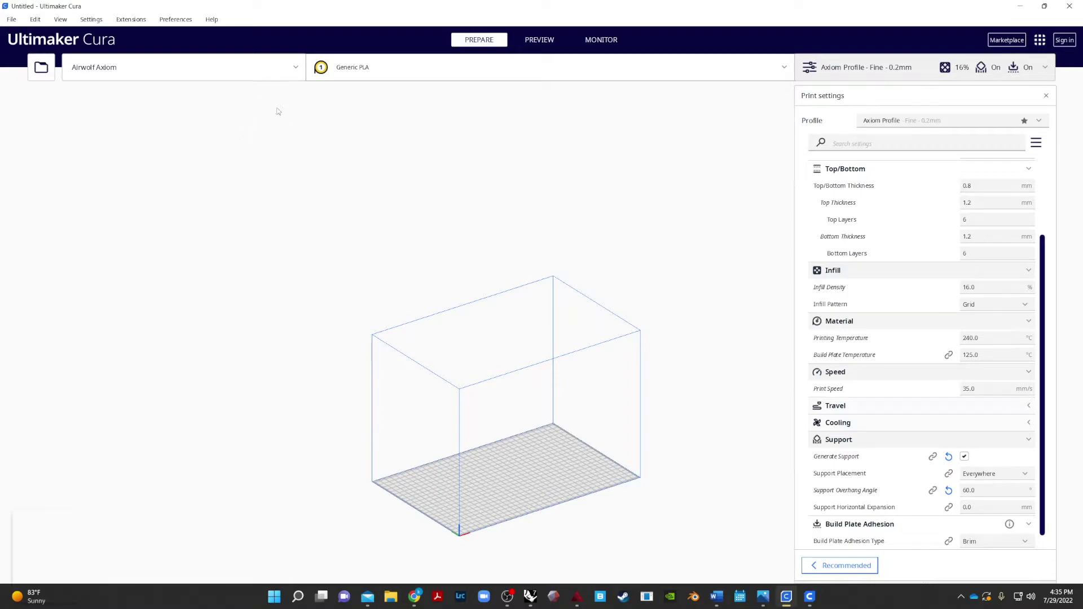
left_click(12, 19)
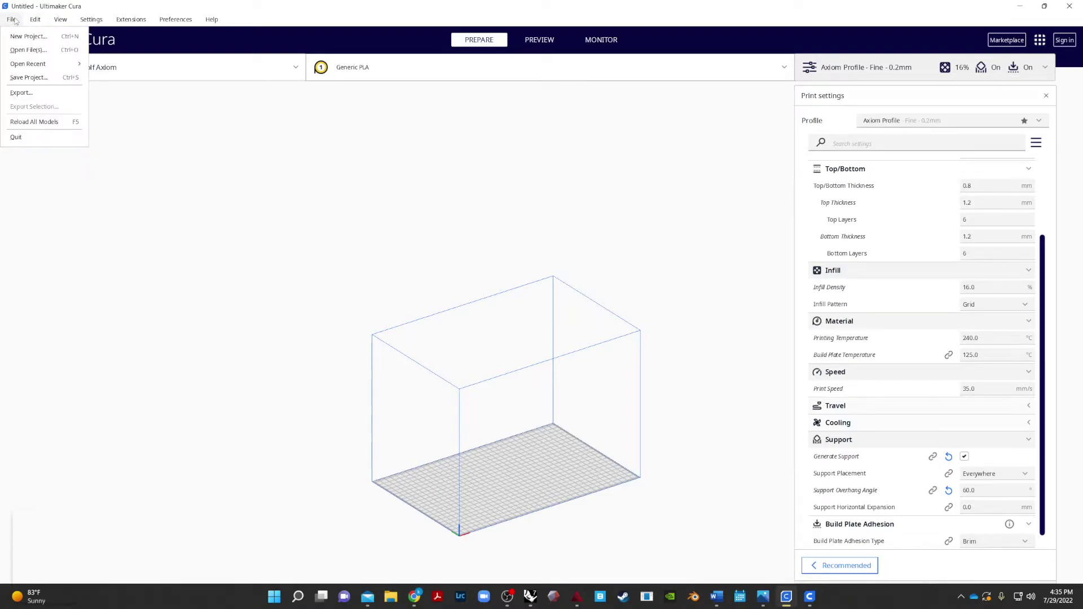
left_click(15, 21)
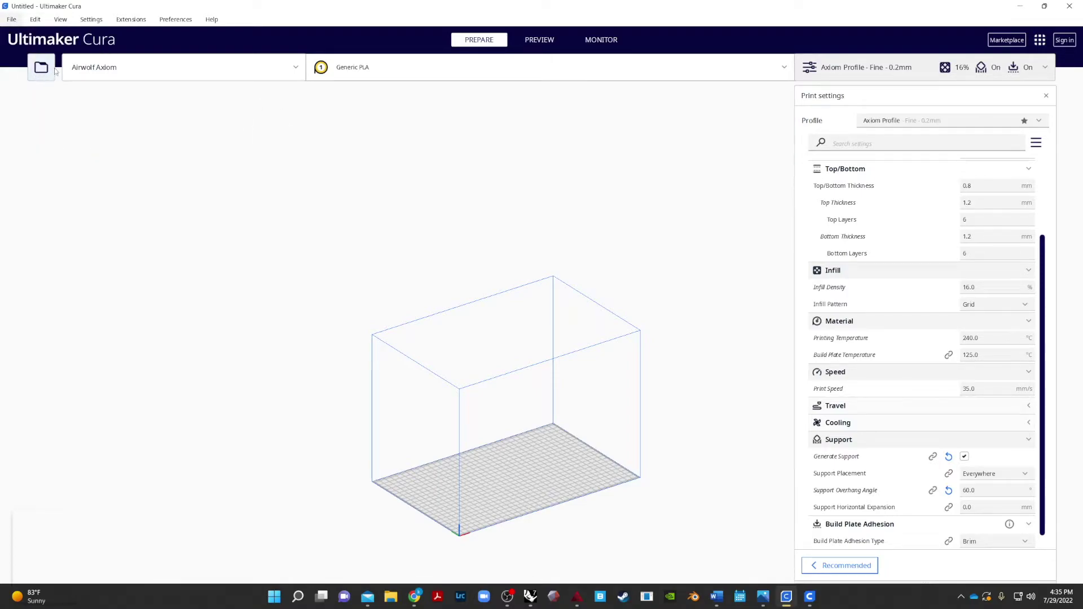
left_click(40, 69)
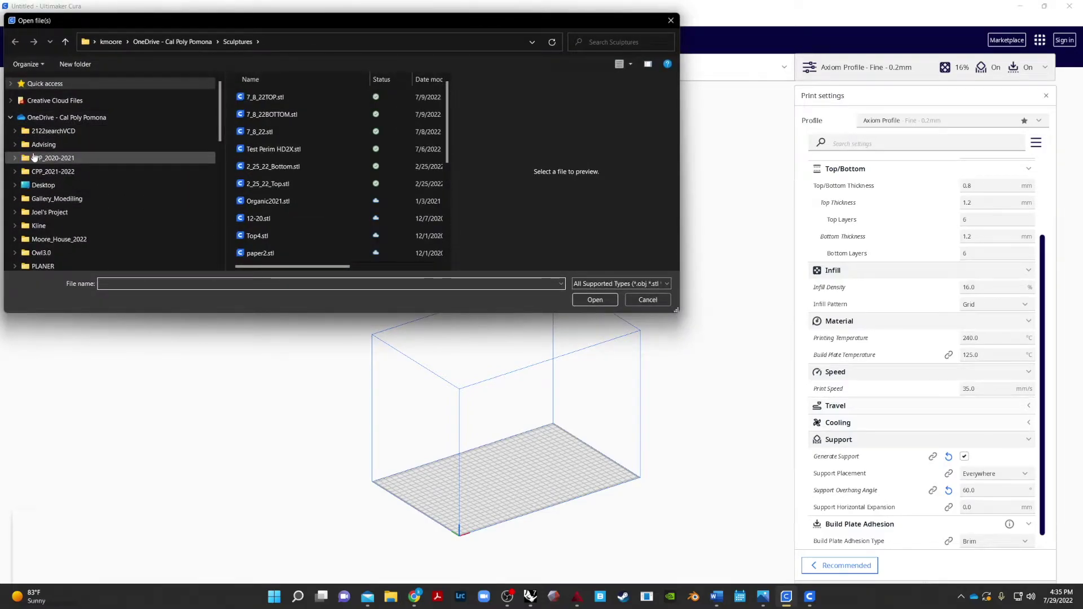
left_click(49, 186)
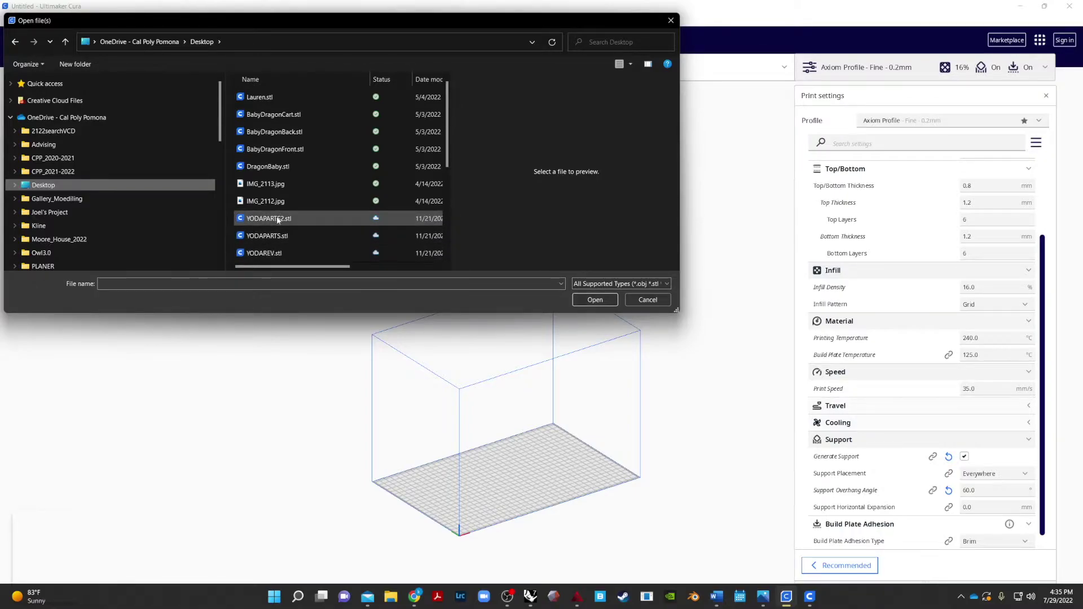
left_click(276, 253)
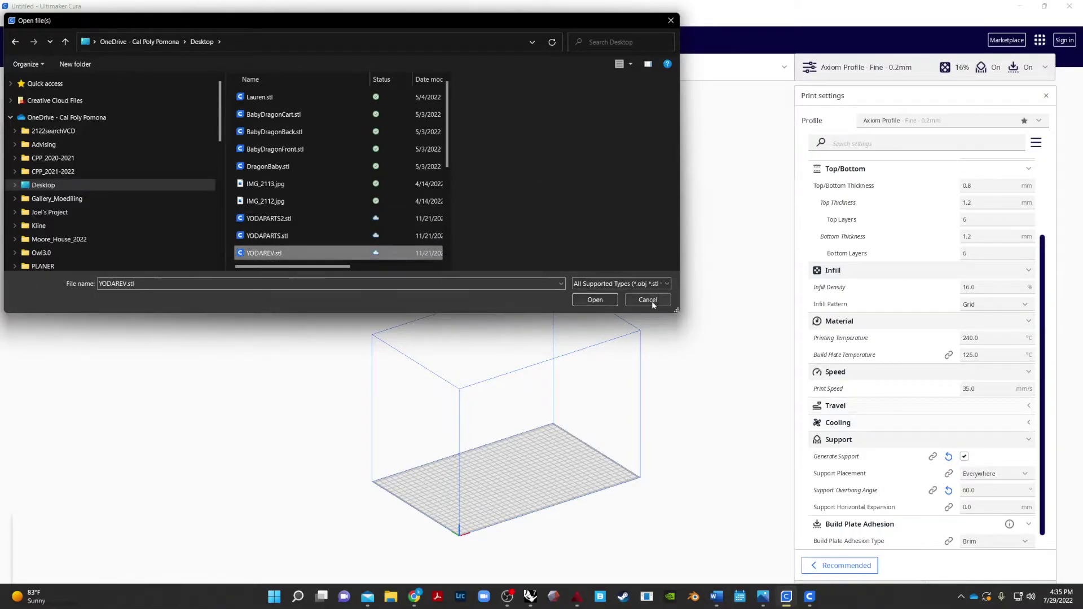
left_click(603, 302)
left_click(604, 301)
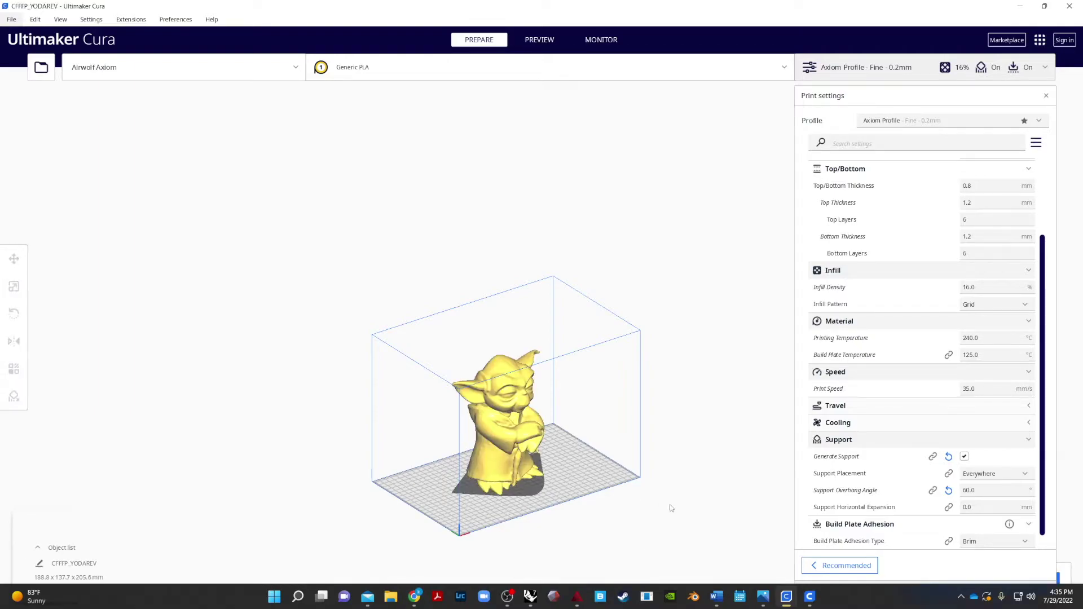
right_click_drag(570, 459, 493, 508)
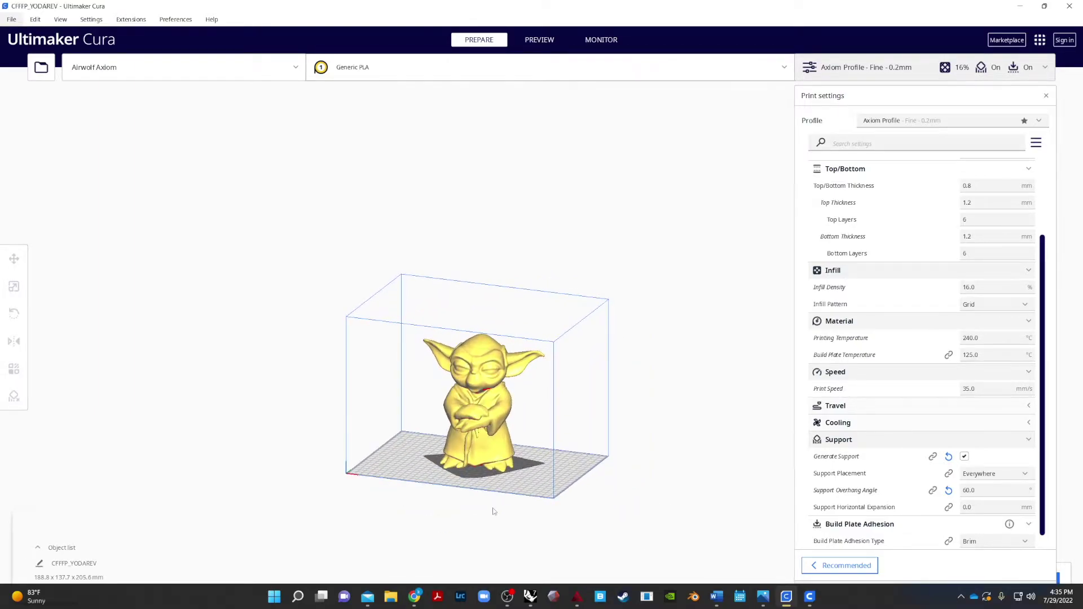
scroll(495, 511, "up", 2)
scroll(575, 213, "up", 3)
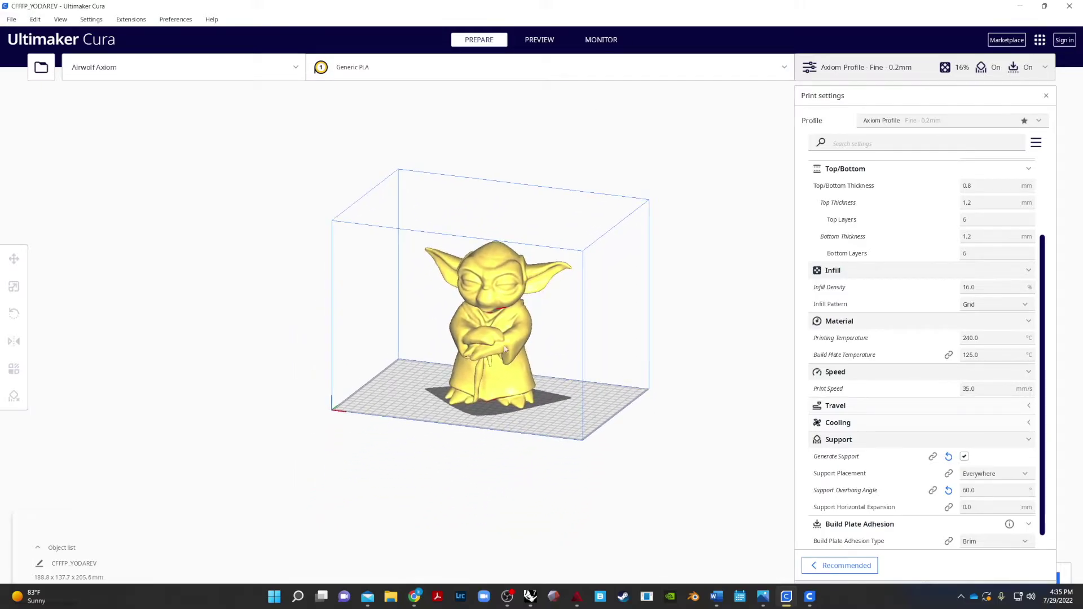
scroll(506, 322, "up", 3)
scroll(506, 321, "up", 5)
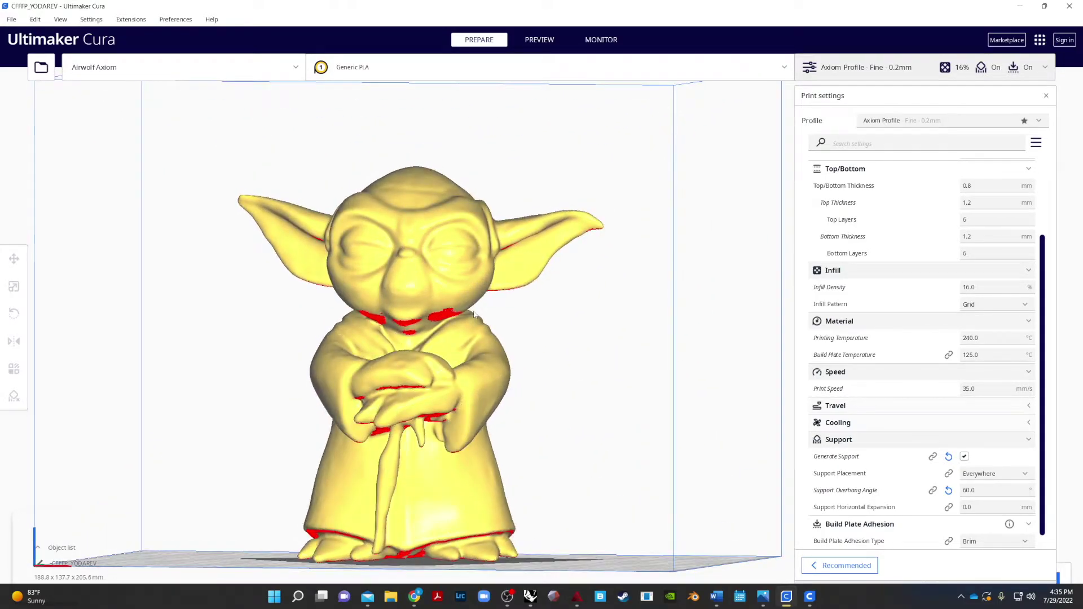
mouse_move(528, 314)
right_mouse_down()
mouse_move(570, 304)
mouse_move(580, 285)
mouse_move(392, 330)
mouse_move(532, 334)
right_mouse_up()
middle_click_drag(532, 334, 540, 334)
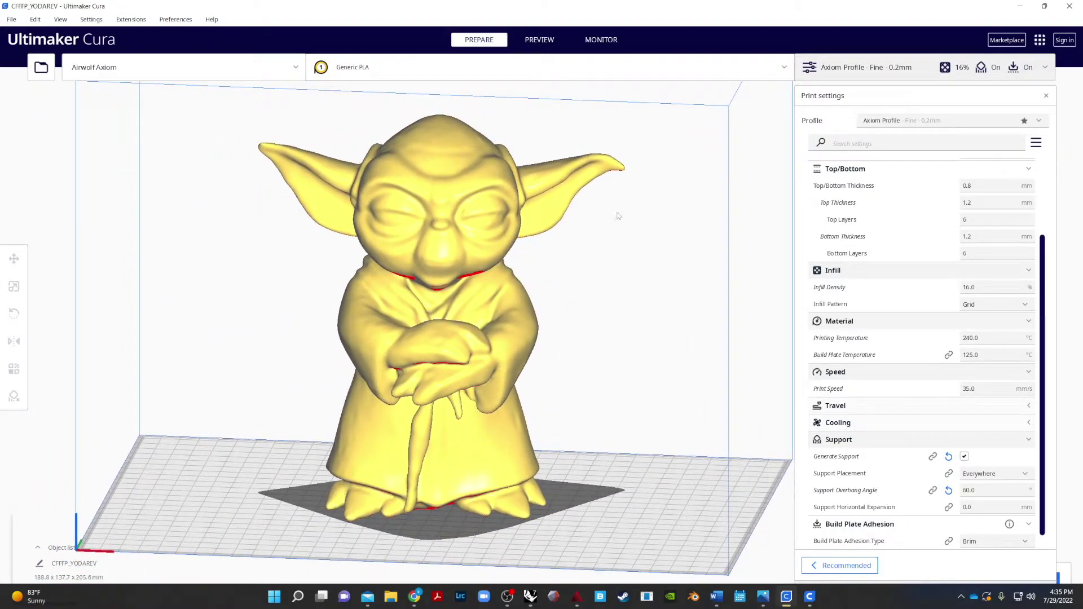
left_click(561, 191)
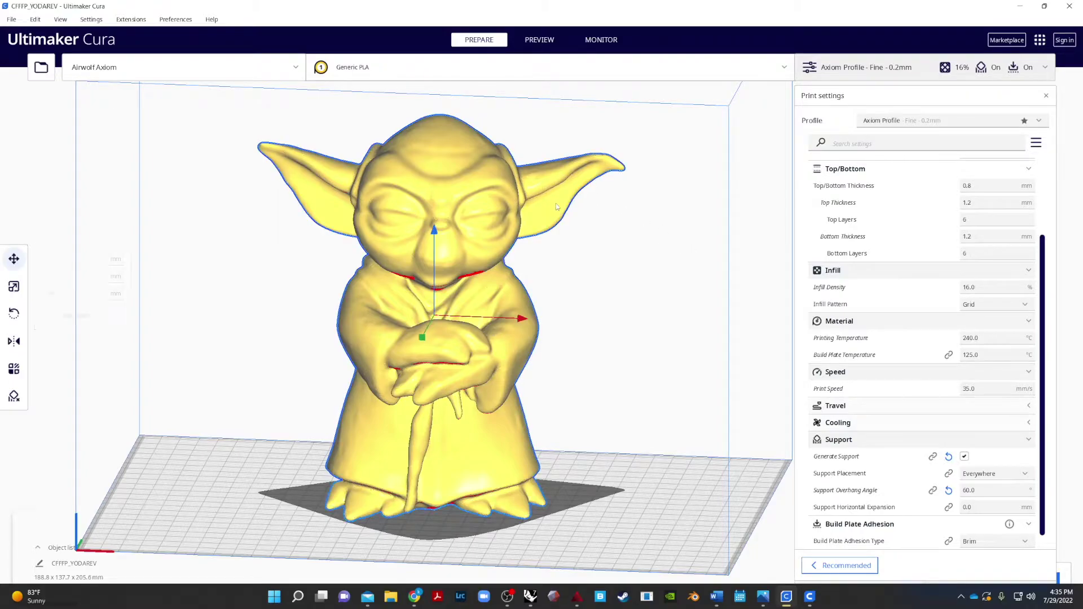
left_click(615, 276)
right_click_drag(575, 258, 533, 285)
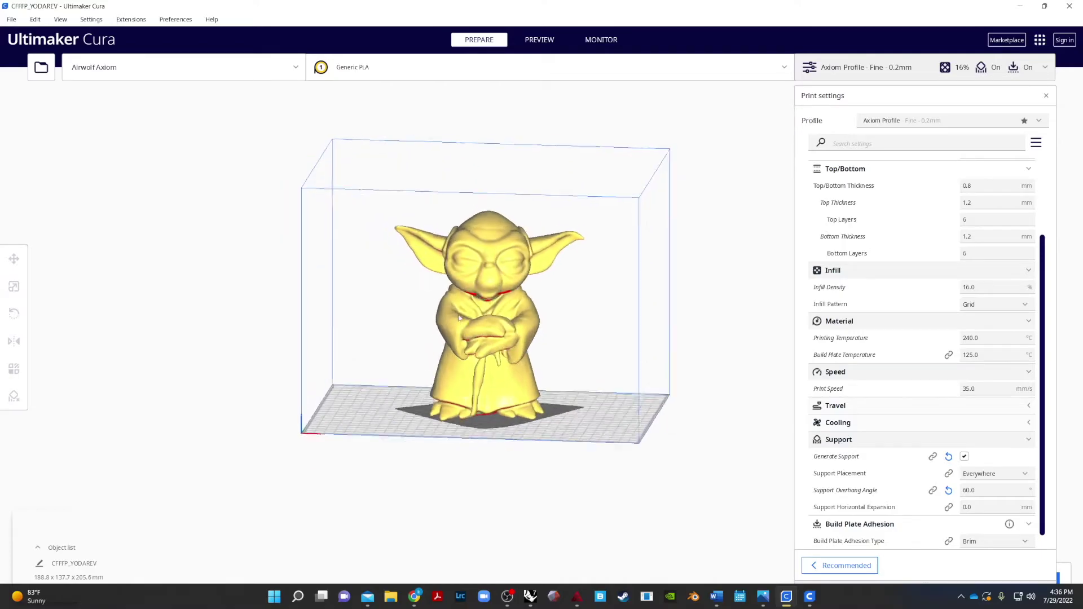
scroll(533, 287, "up", 8)
right_click_drag(514, 386, 451, 289)
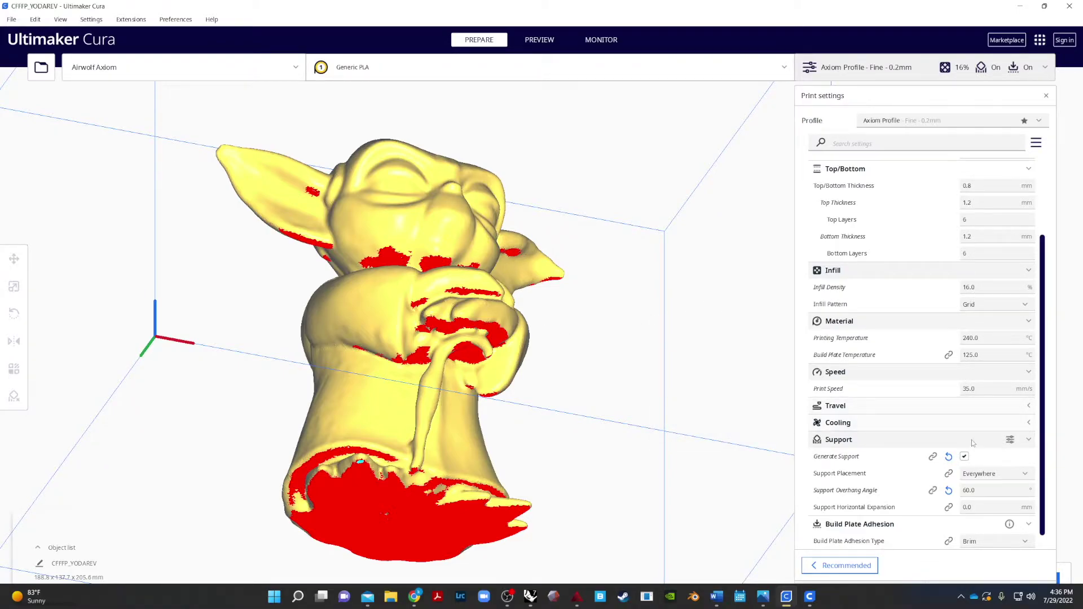
scroll(974, 444, "down", 1)
left_click(977, 473)
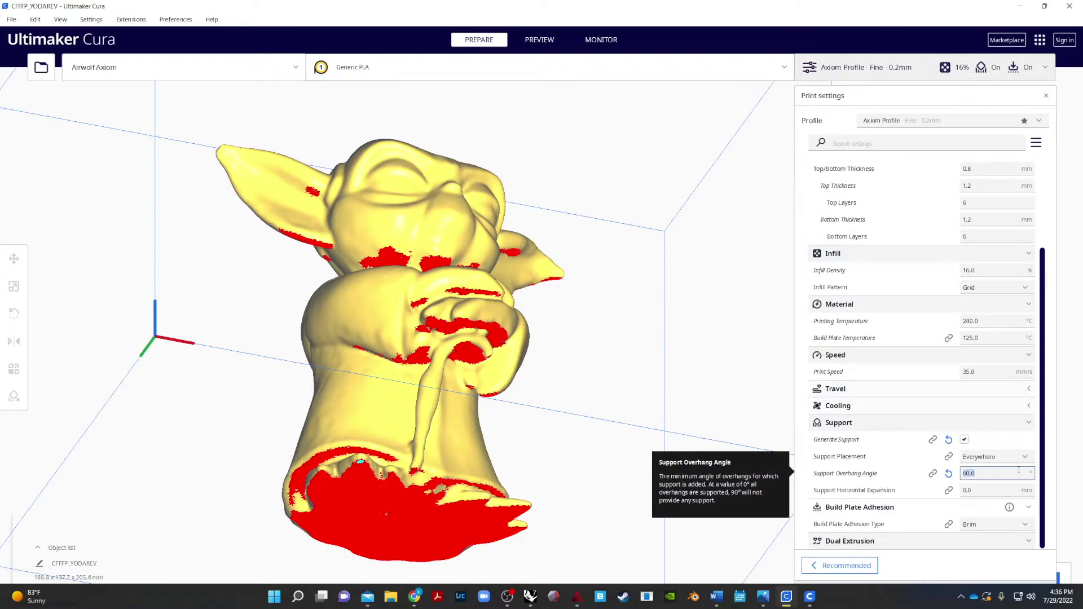
type("40")
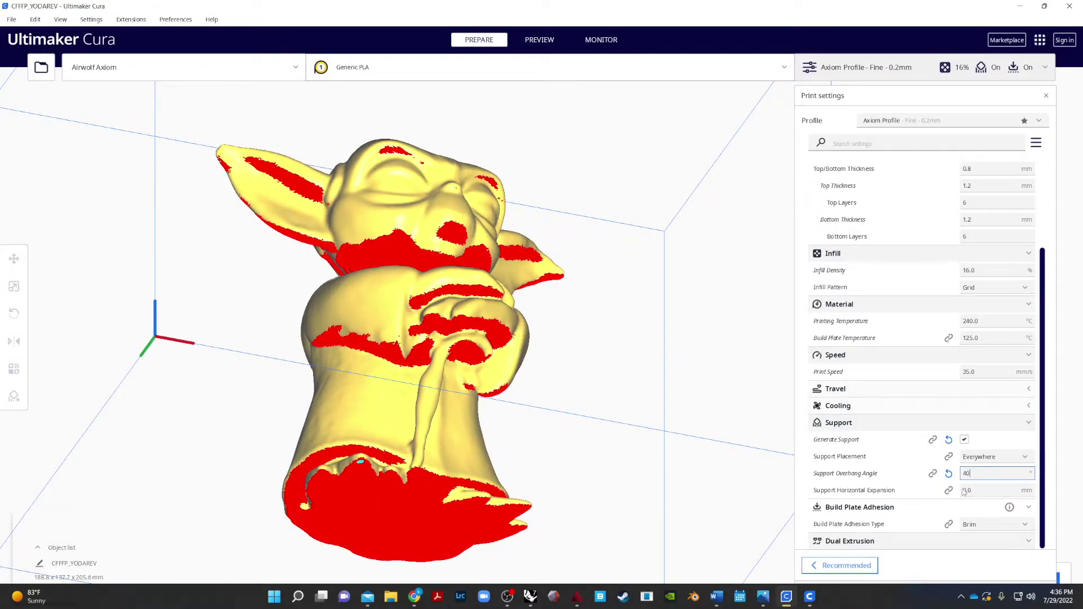
type(".0")
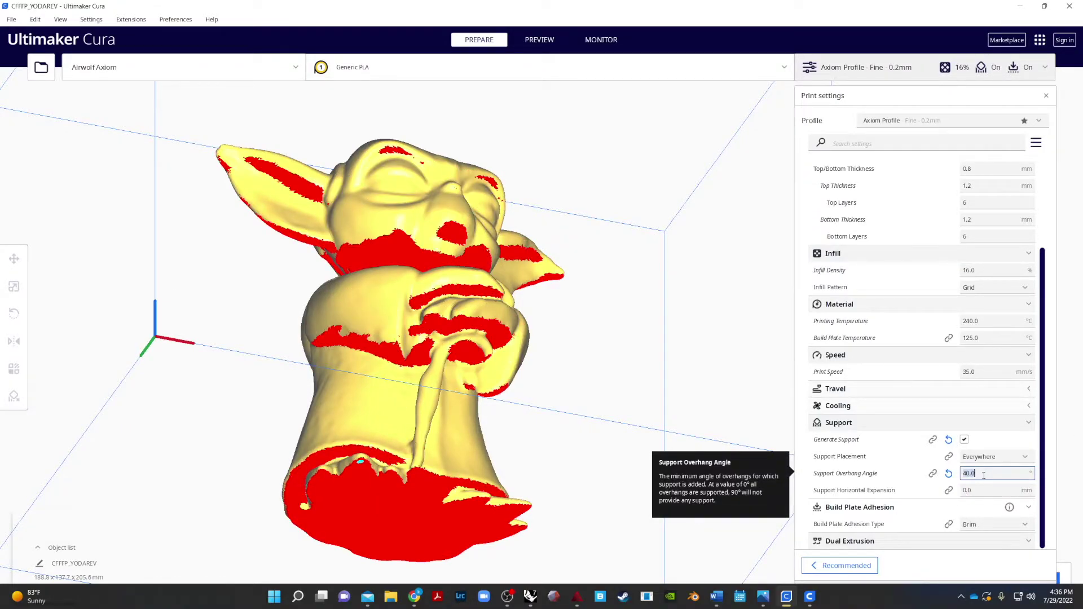
type("60.0")
key("Tab")
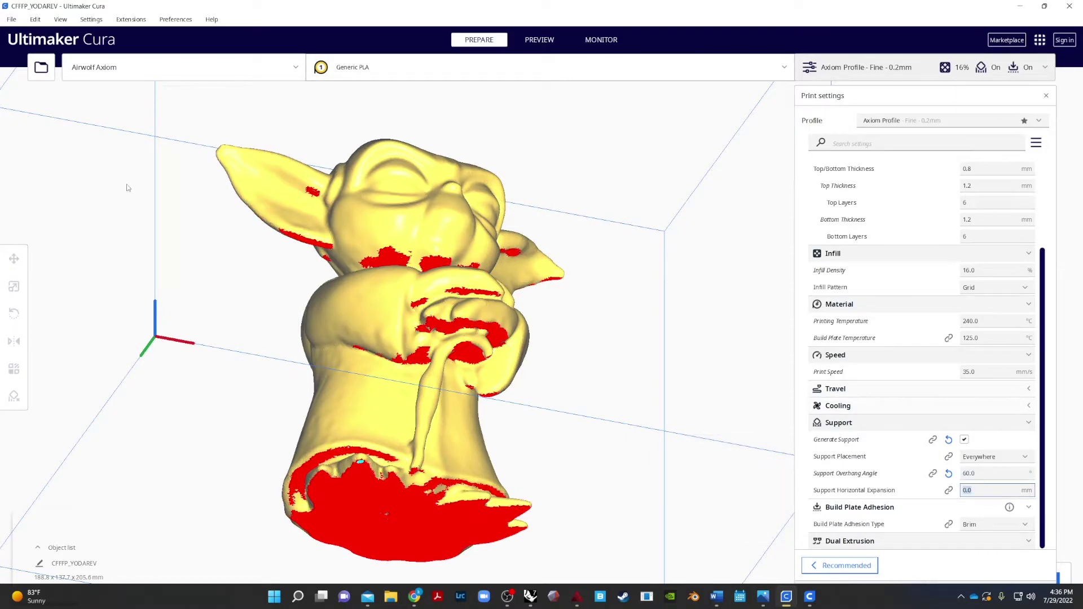
right_click_drag(690, 306, 378, 416)
Select Yoda and try 80% and then 120% uniform scale in the Scale tool
middle_click_drag(378, 416, 223, 489)
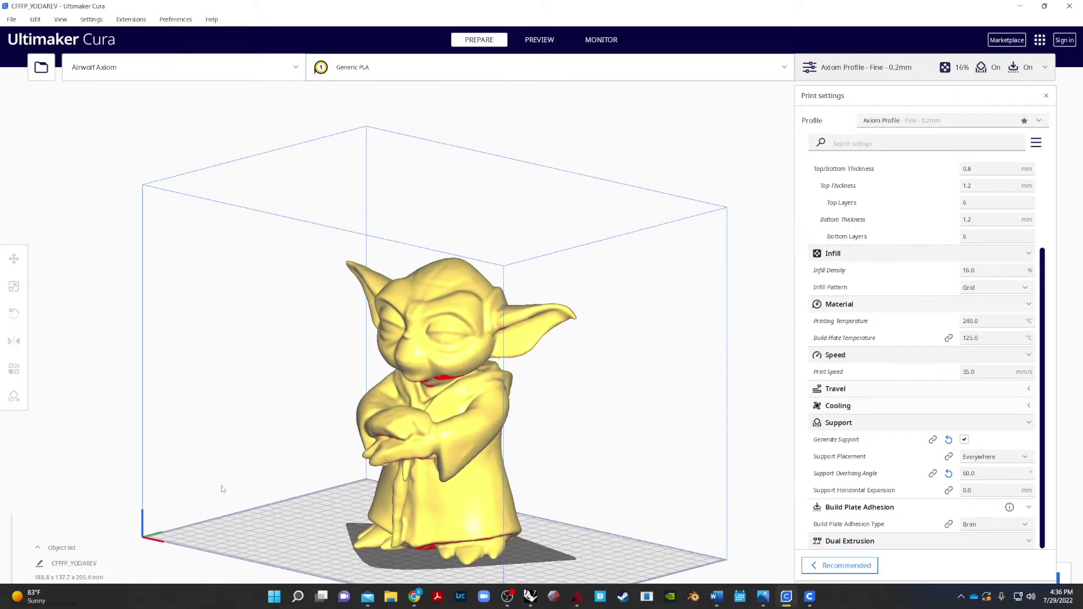
left_click(417, 384)
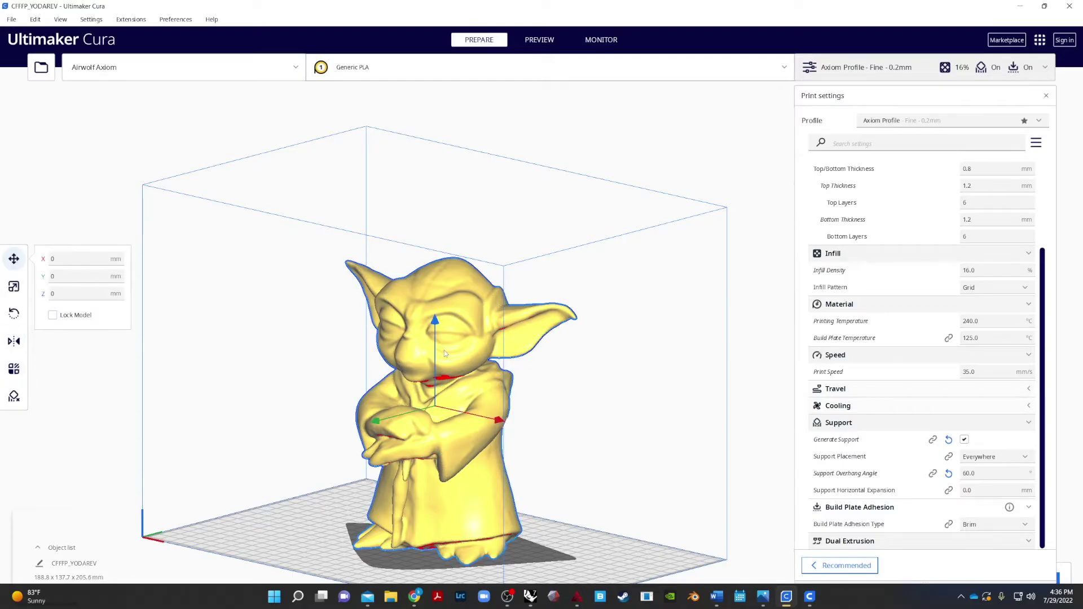
left_click(12, 288)
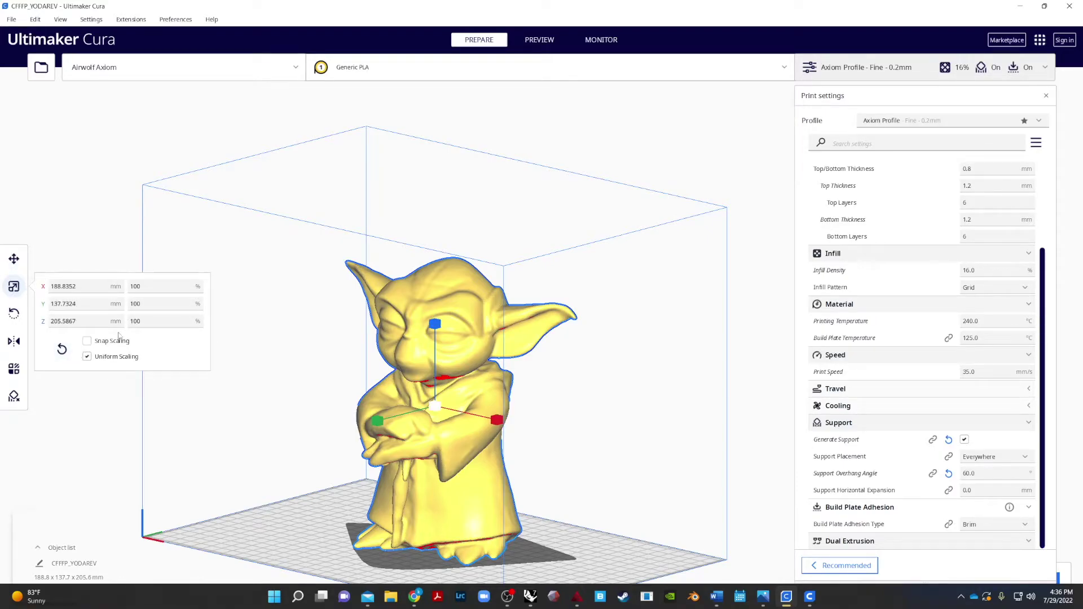
left_click(144, 288)
type("80")
key("Tab")
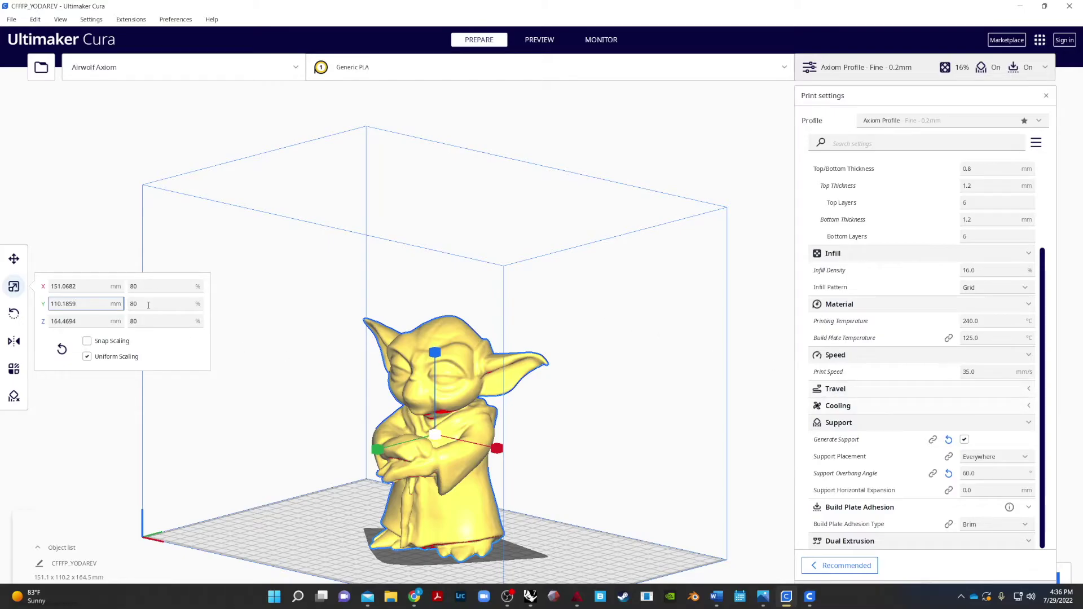
left_click(157, 287)
key("Tab")
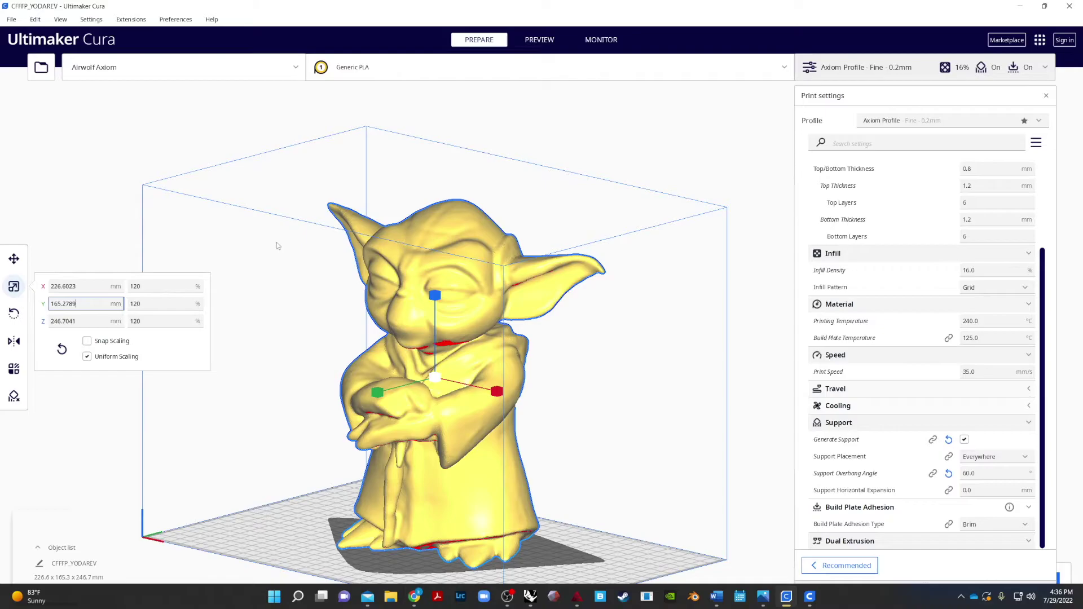
Try 140% scale, then return Yoda to 100% (188.8 × 137.7 × 205.6 mm)
right_click_drag(451, 358, 325, 366)
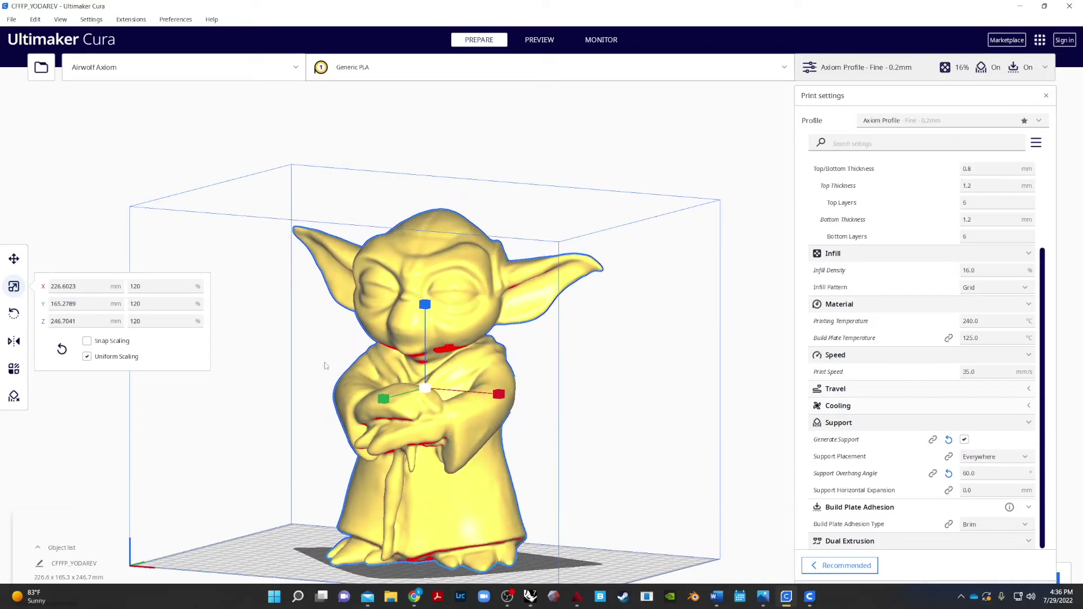
left_click(148, 287)
type("140")
key("Tab")
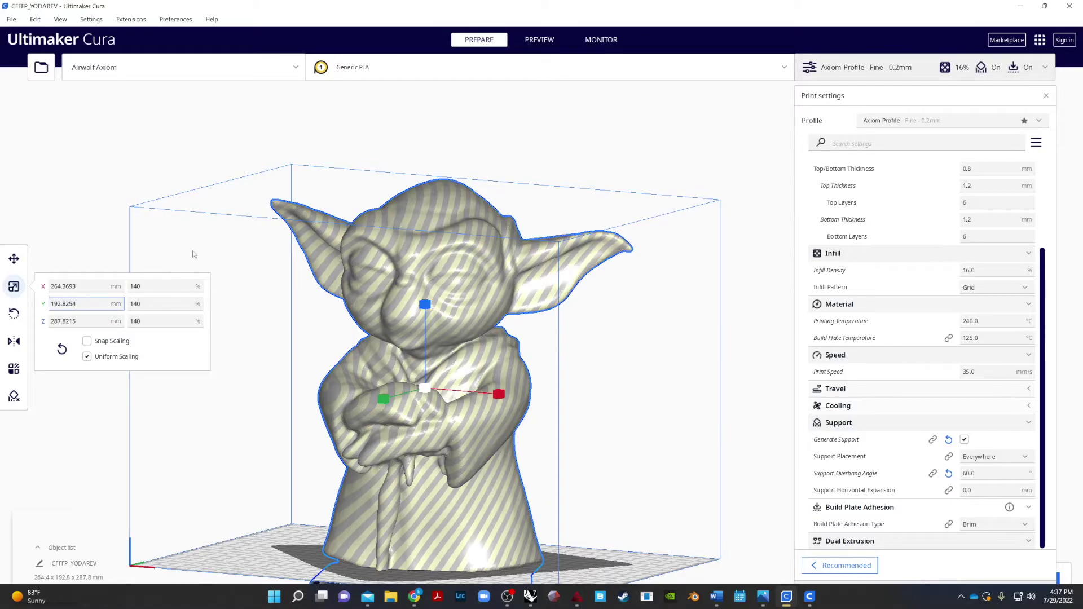
right_click_drag(269, 334, 1, 372)
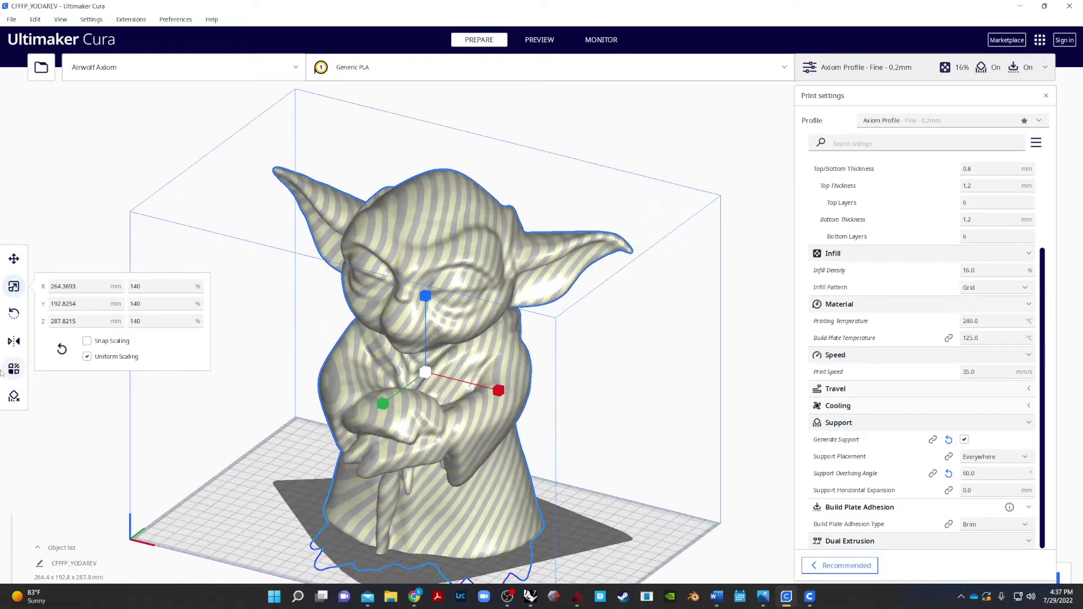
left_click(179, 281)
type("100")
key("Tab")
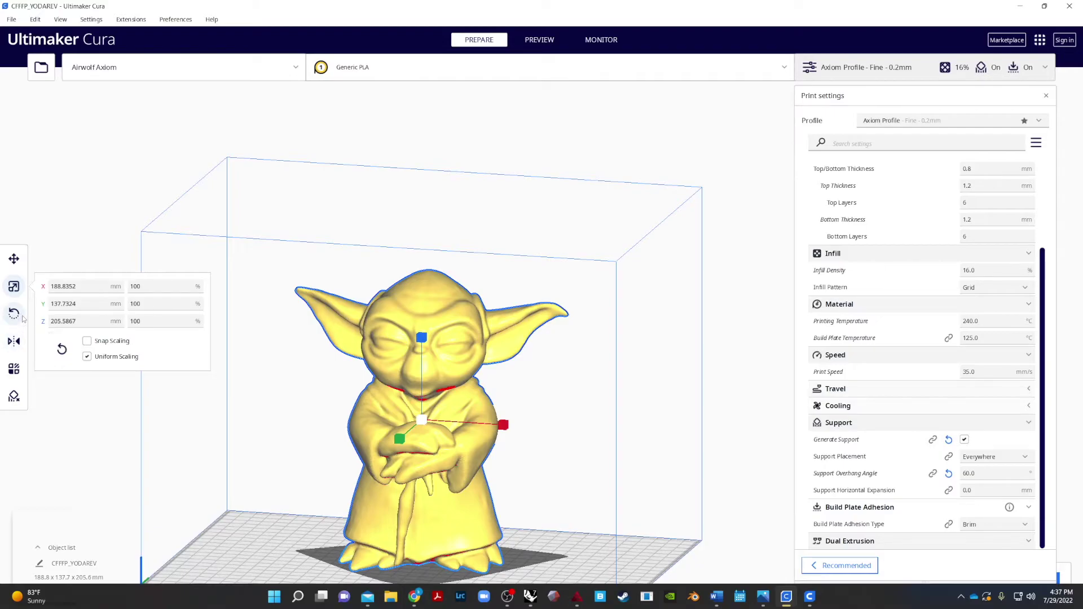
left_click(22, 317)
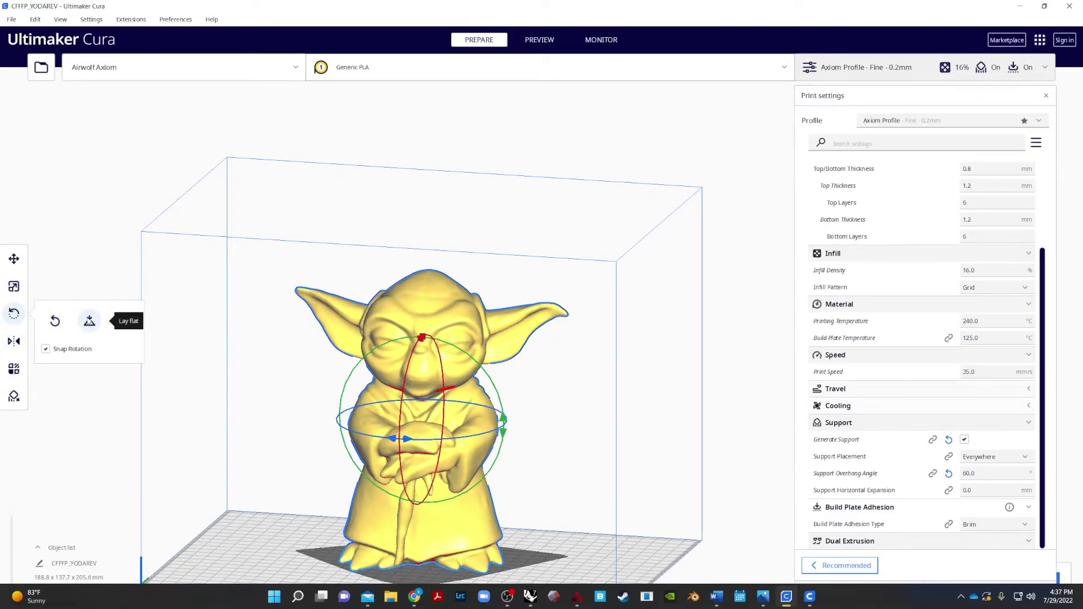
Lay the Yoda model flat on the plate, giving a 191.3 x 139.4 x 202.5 mm footprint
left_click(89, 320)
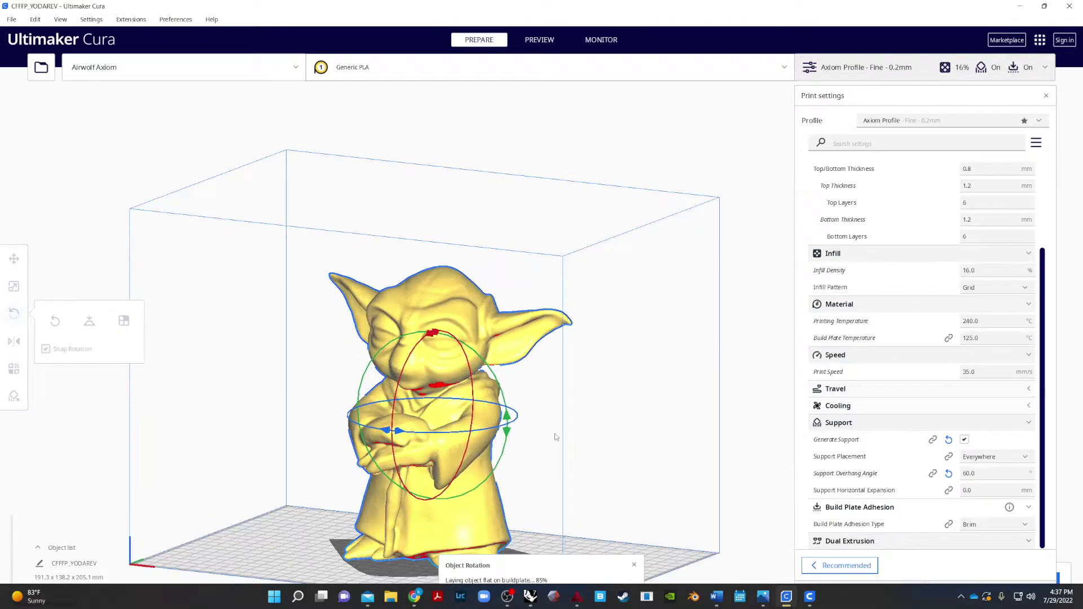
right_click_drag(560, 462, 652, 361)
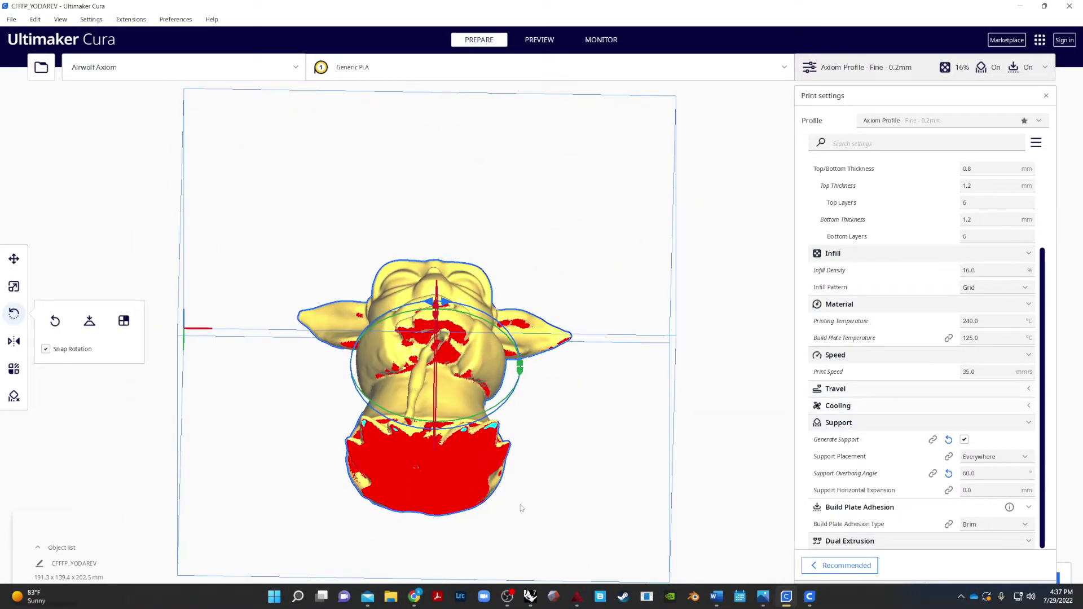
right_click_drag(521, 508, 360, 402)
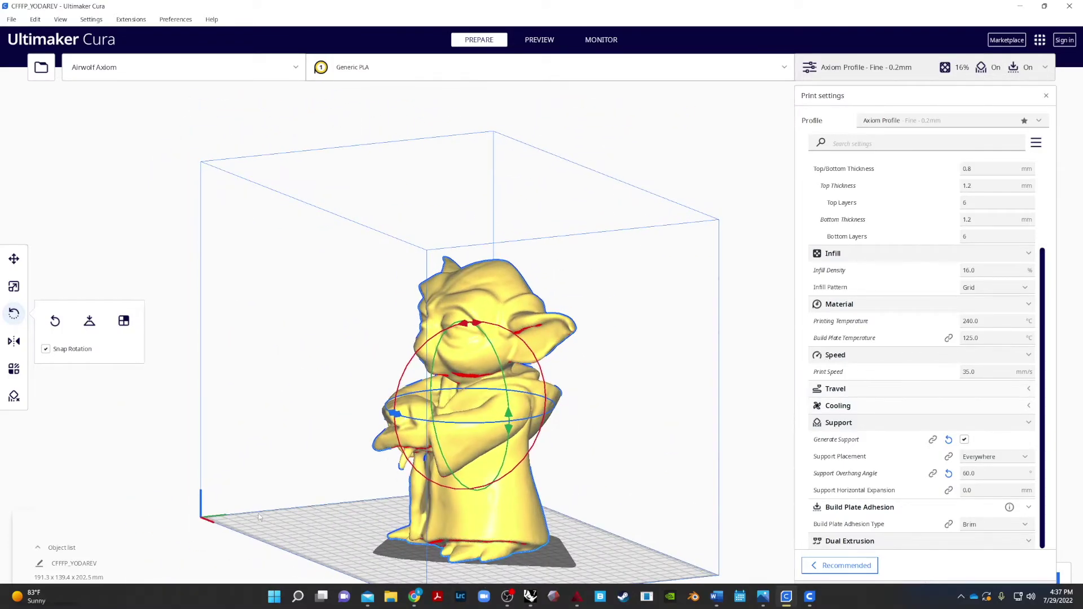
right_click_drag(377, 274, 133, 352)
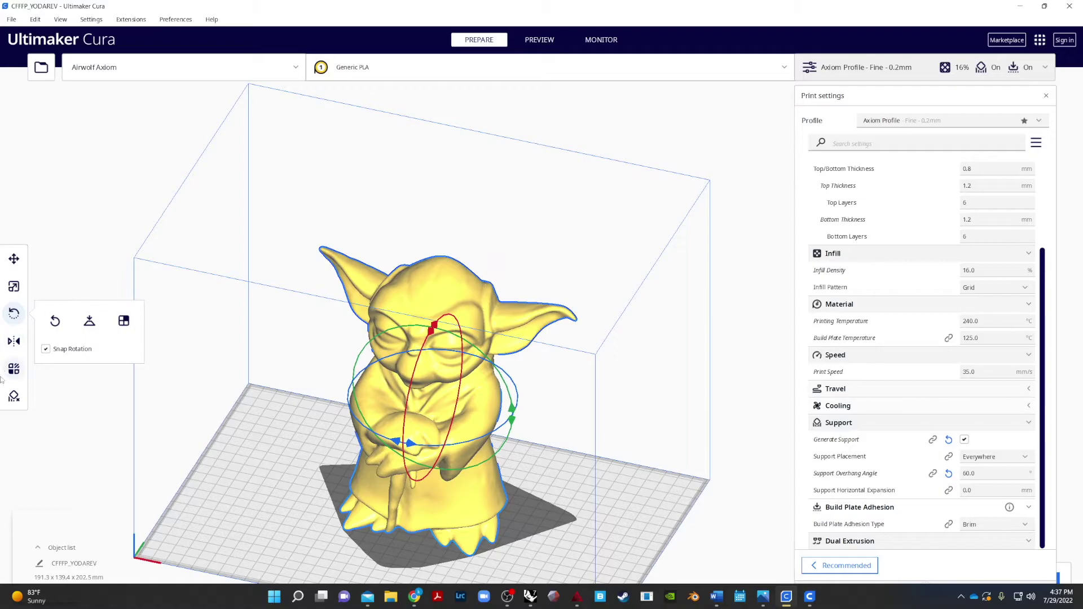
Move the Yoda model about 22 mm left to X -15.7602 and inspect its underside
left_click(14, 258)
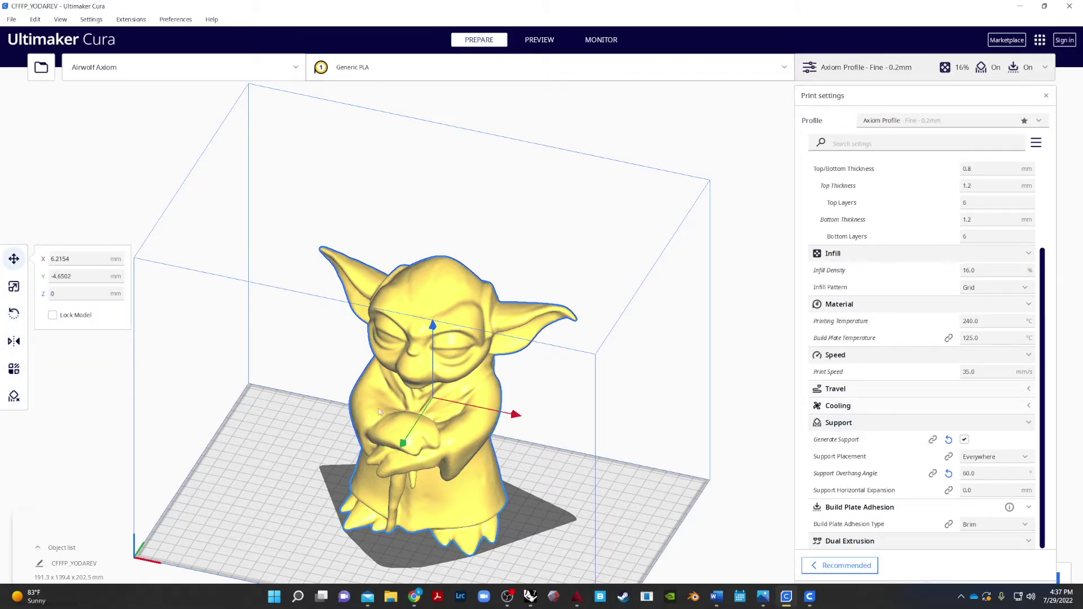
left_click_drag(514, 414, 484, 419)
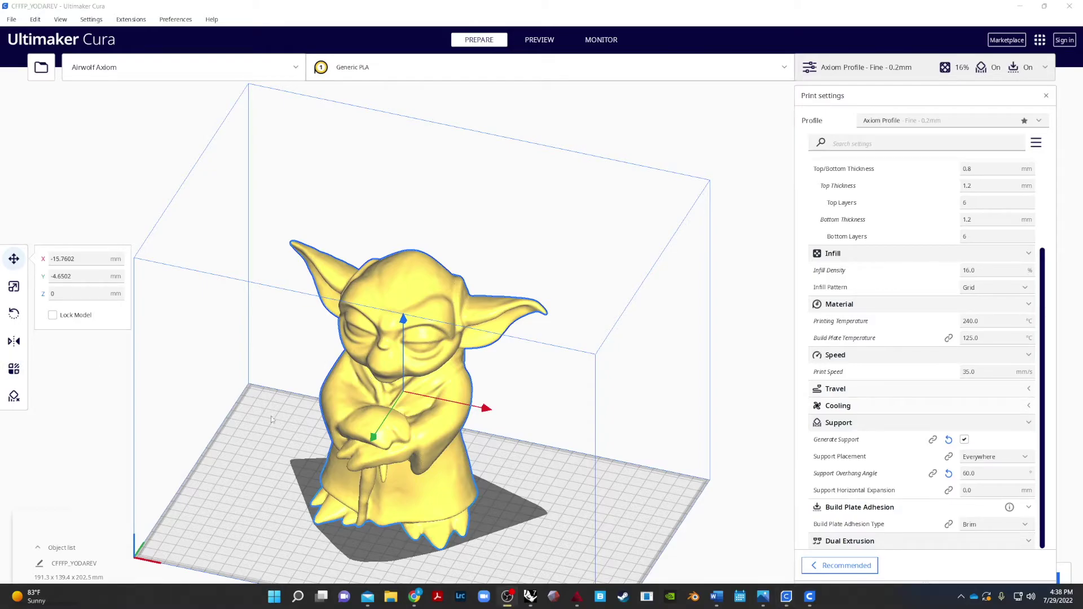
right_click_drag(271, 419, 357, 407)
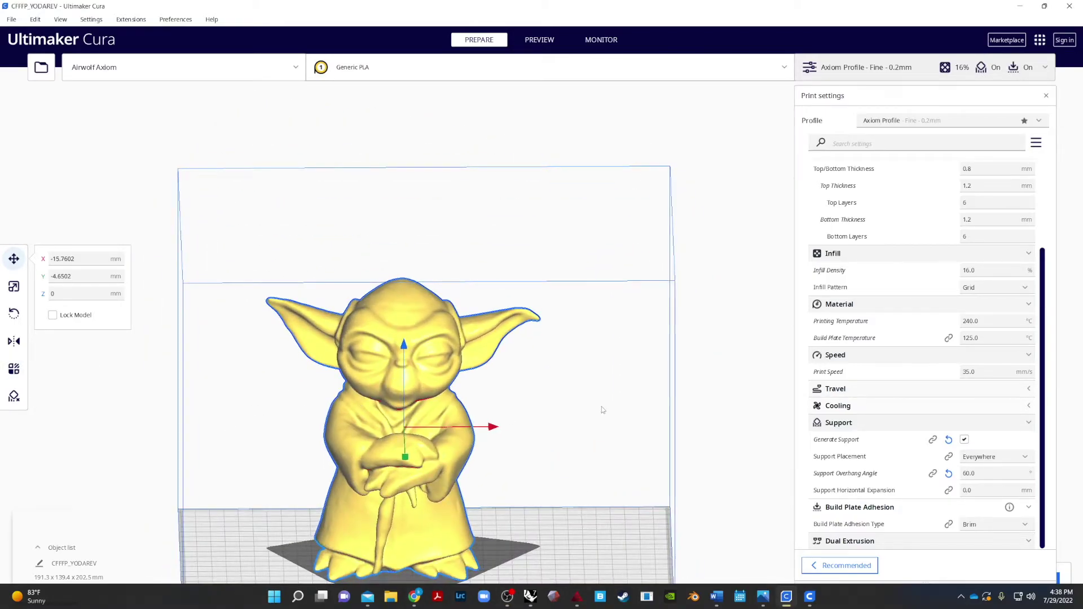
right_click_drag(646, 491, 652, 372)
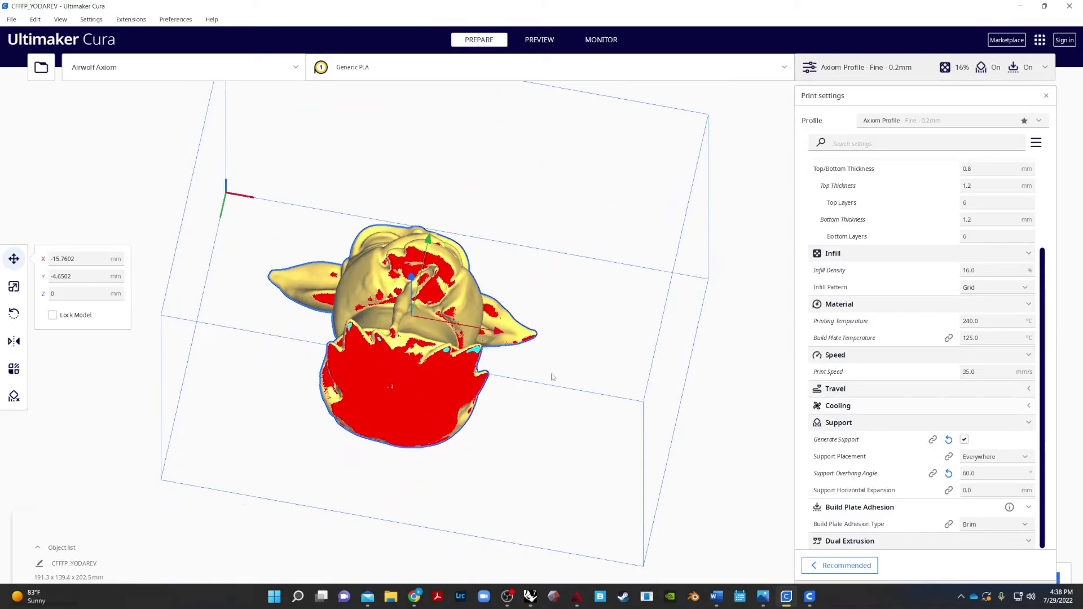
scroll(434, 405, "up", 3)
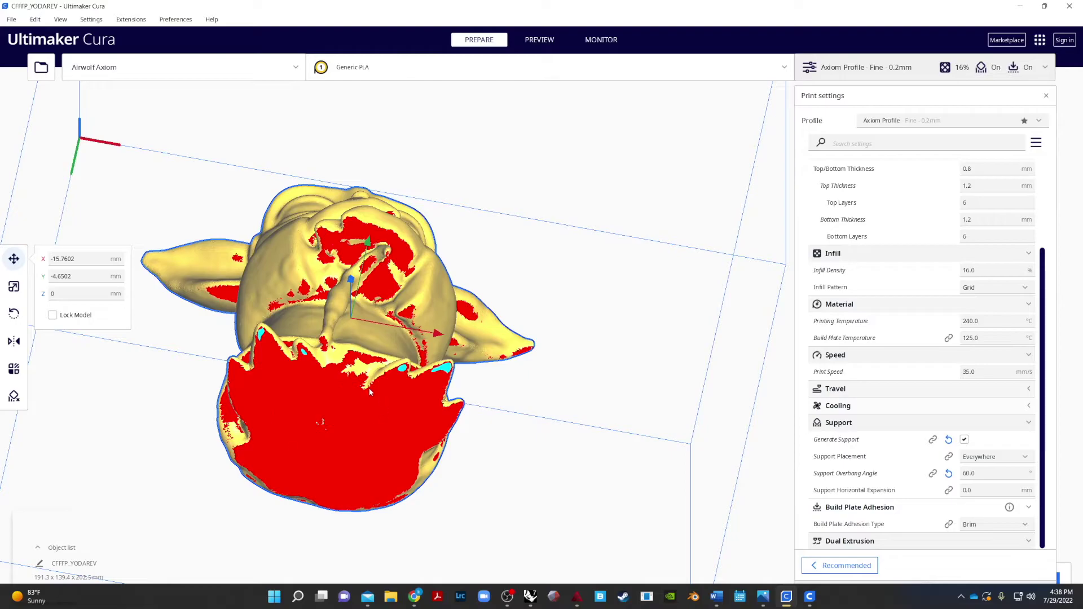
Orbit around the repositioned Yoda to check its pose from front, side and above
right_click_drag(584, 443, 504, 447)
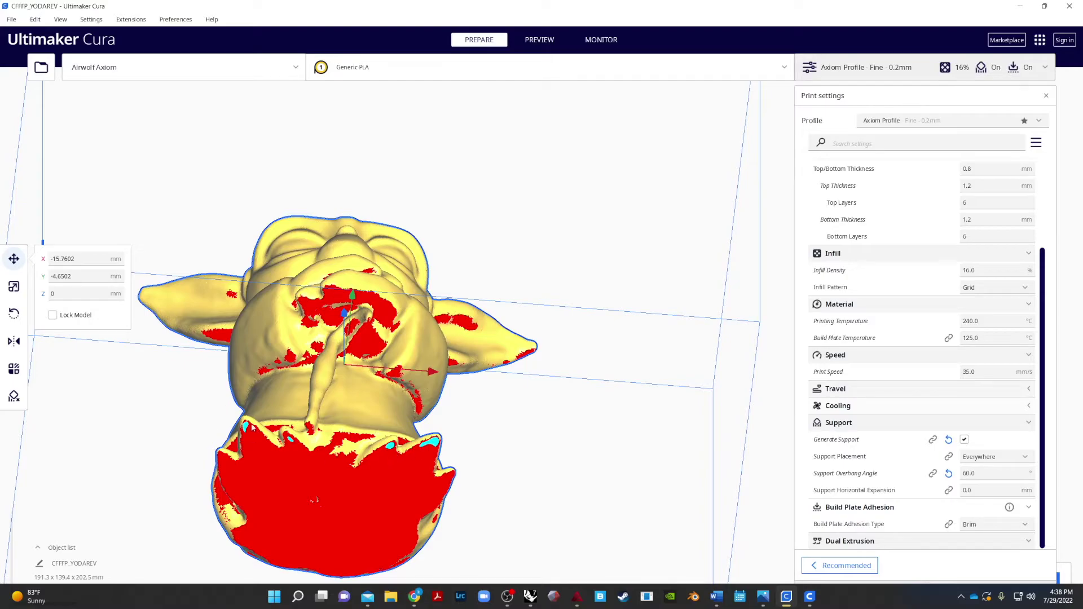
right_click_drag(382, 478, 338, 477)
scroll(358, 454, "down", 5)
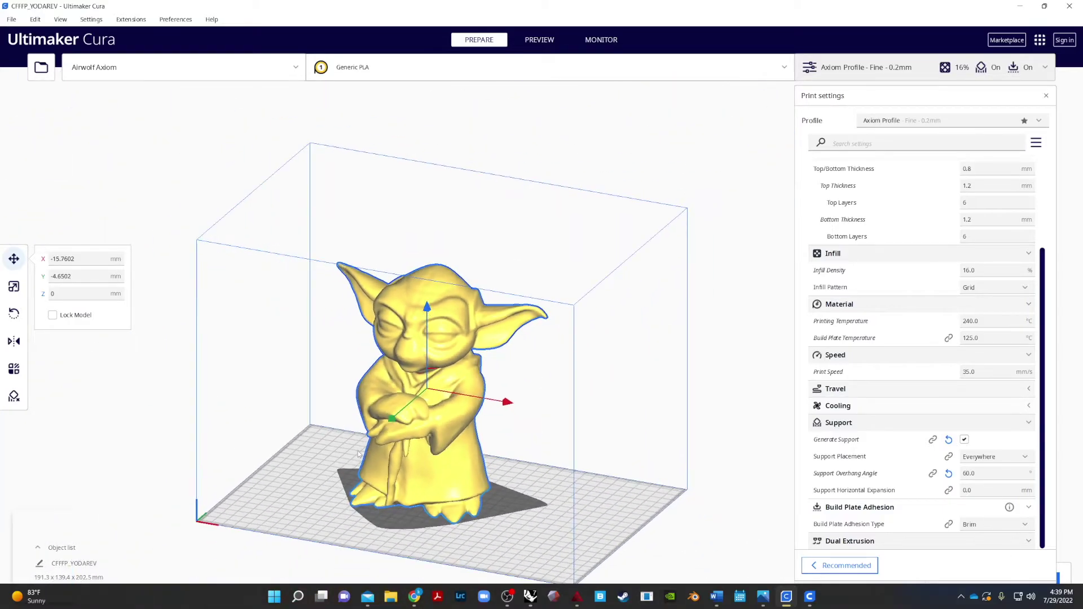
scroll(428, 530, "up", 2)
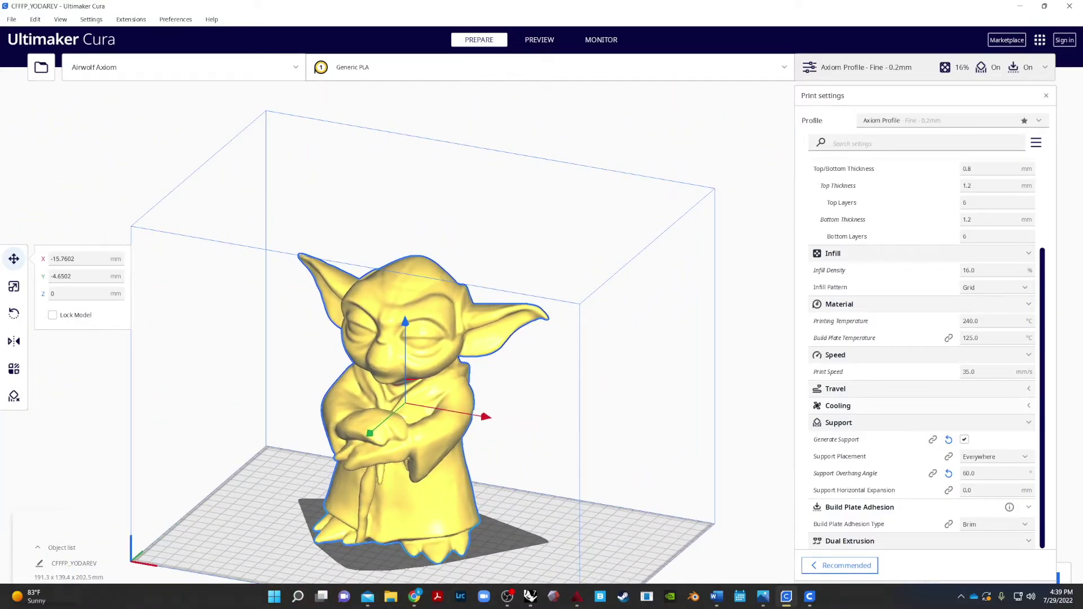
right_click_drag(358, 543, 510, 436)
right_click_drag(373, 498, 398, 504)
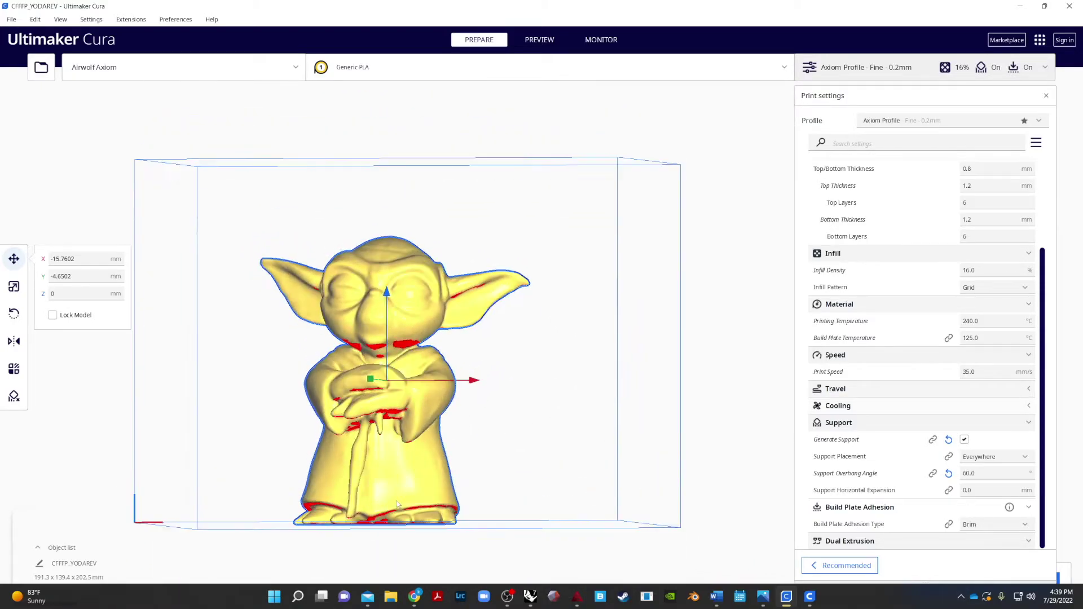
right_click_drag(648, 396, 607, 421)
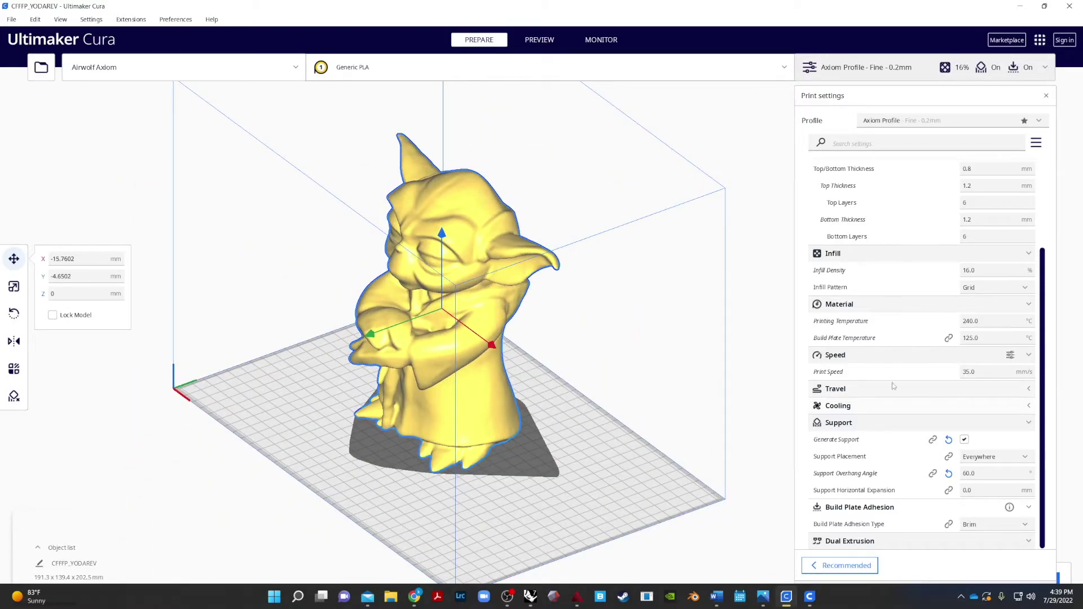
Collapse the settings panel, restore the window and slice Yoda: 1 day 6 h 14 min, 403 g
left_click(1046, 68)
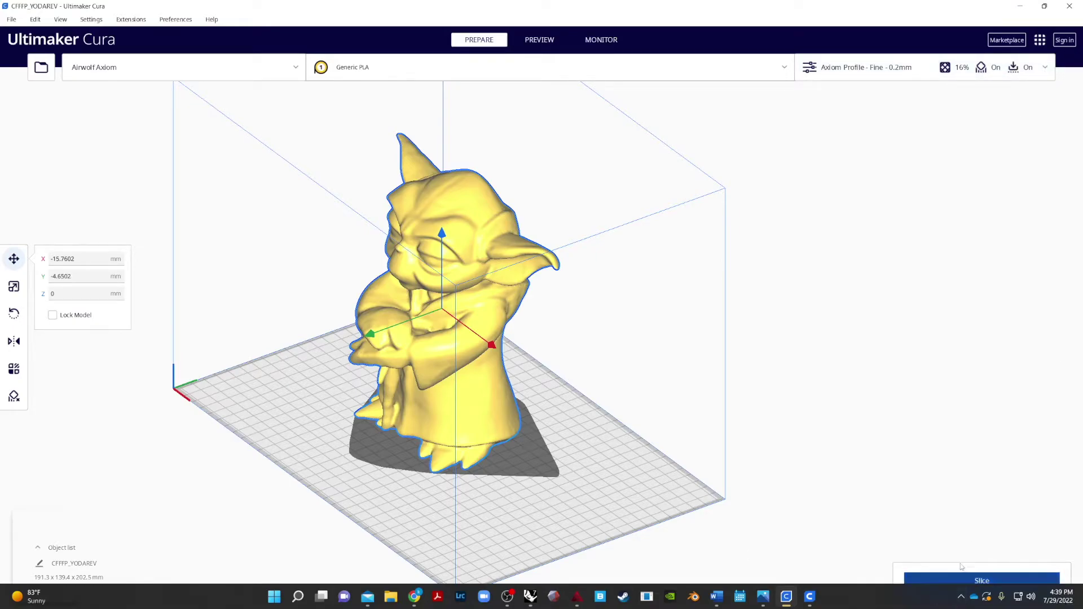
left_click_drag(847, 5, 847, 21)
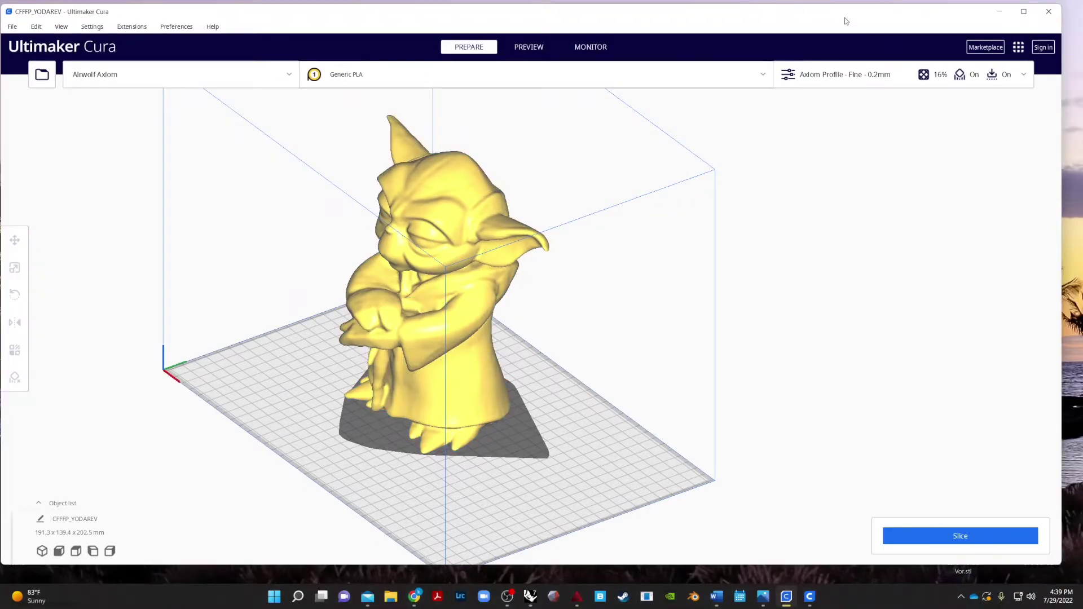
left_click(1021, 533)
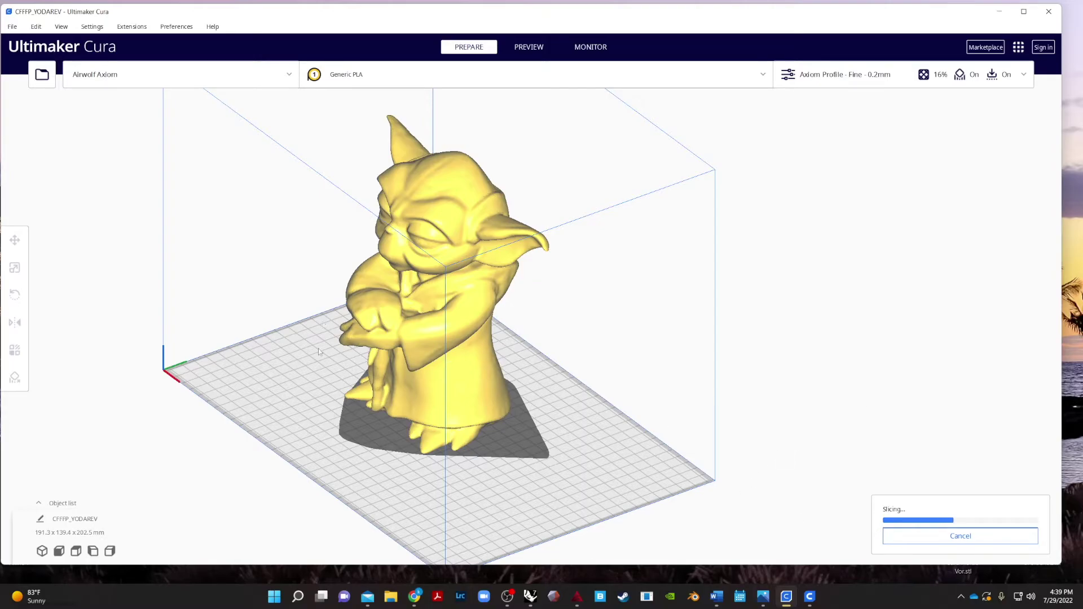
right_click_drag(318, 350, 484, 338)
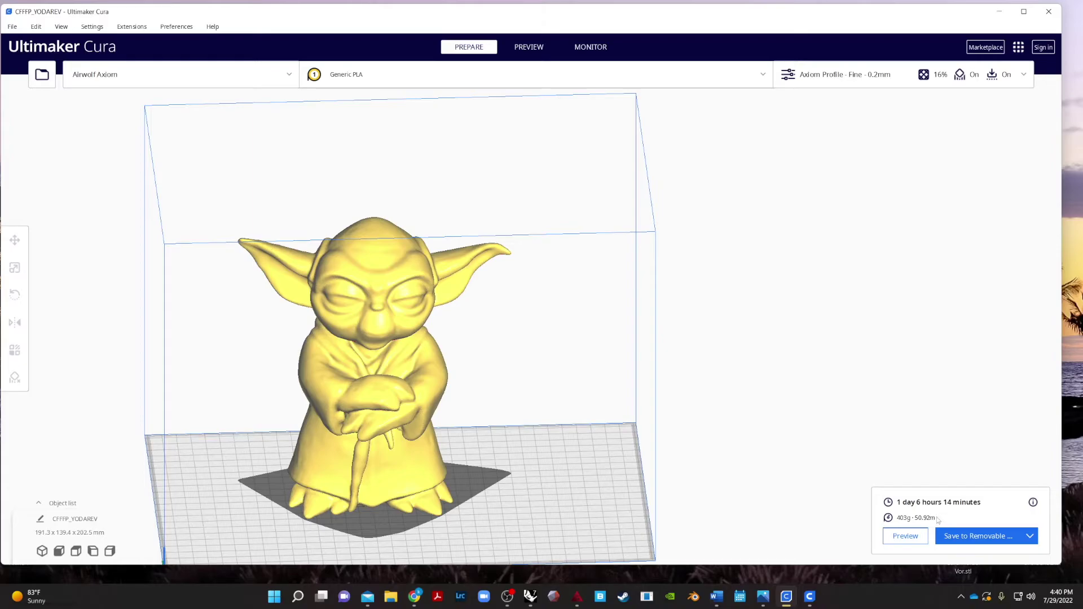
left_click(904, 536)
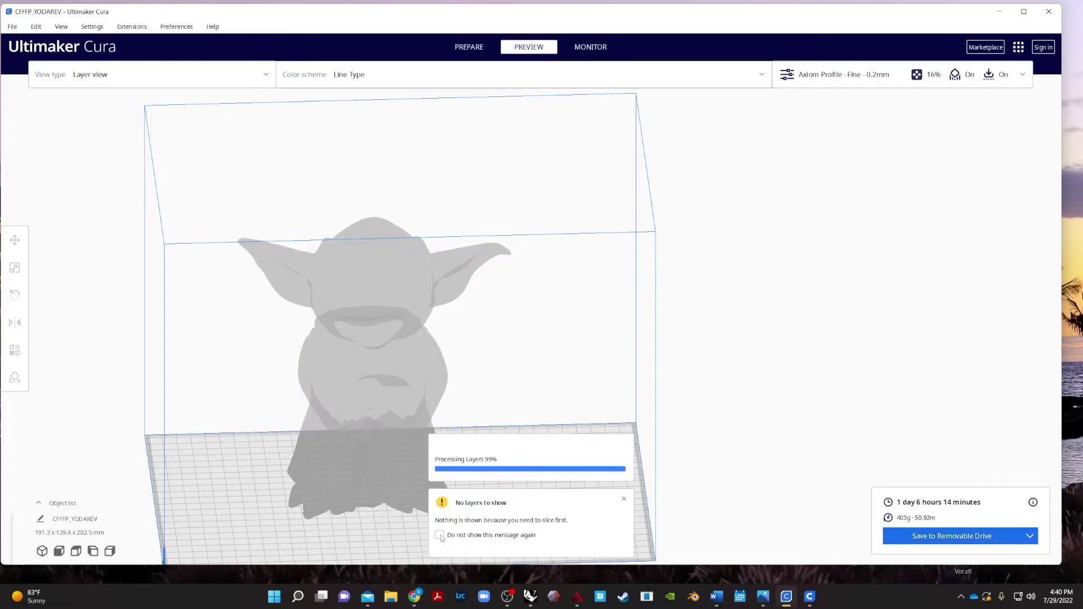
Orbit and zoom the layer view, hiding the topmost layers of Yoda's head
right_click_drag(797, 422, 784, 394)
scroll(473, 368, "up", 2)
right_click_drag(473, 368, 497, 407)
scroll(386, 416, "up", 2)
scroll(385, 416, "down", 3)
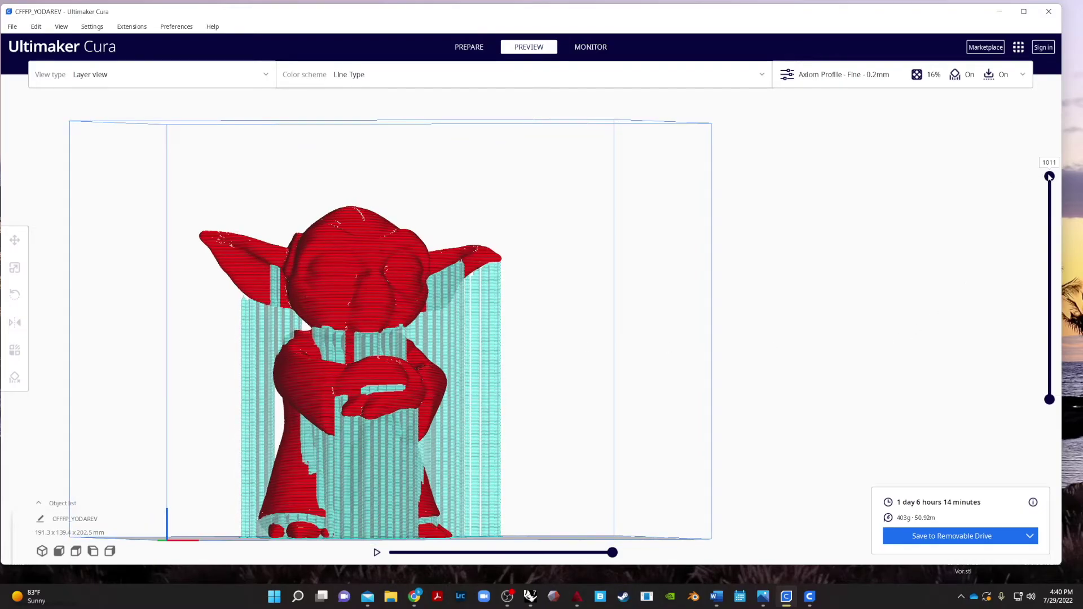
left_click_drag(1050, 176, 1053, 195)
right_click_drag(541, 316, 319, 373)
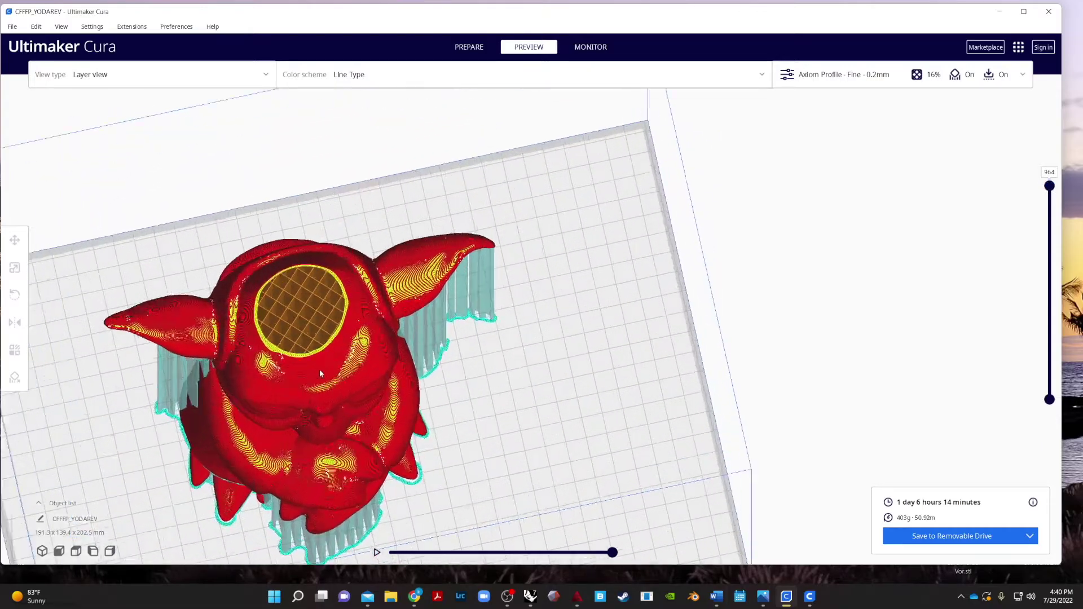
scroll(320, 374, "up", 3)
middle_click_drag(543, 354, 804, 334)
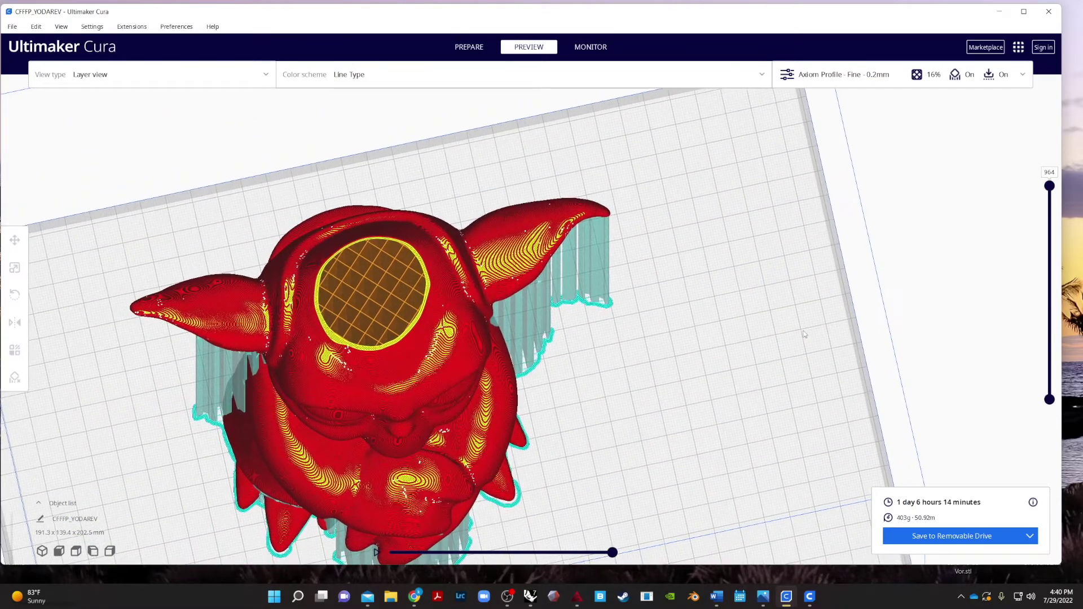
Drag the layer slider to cut Yoda at mid-height (layer 482), then lower it to layer 47
right_click_drag(689, 326, 922, 281)
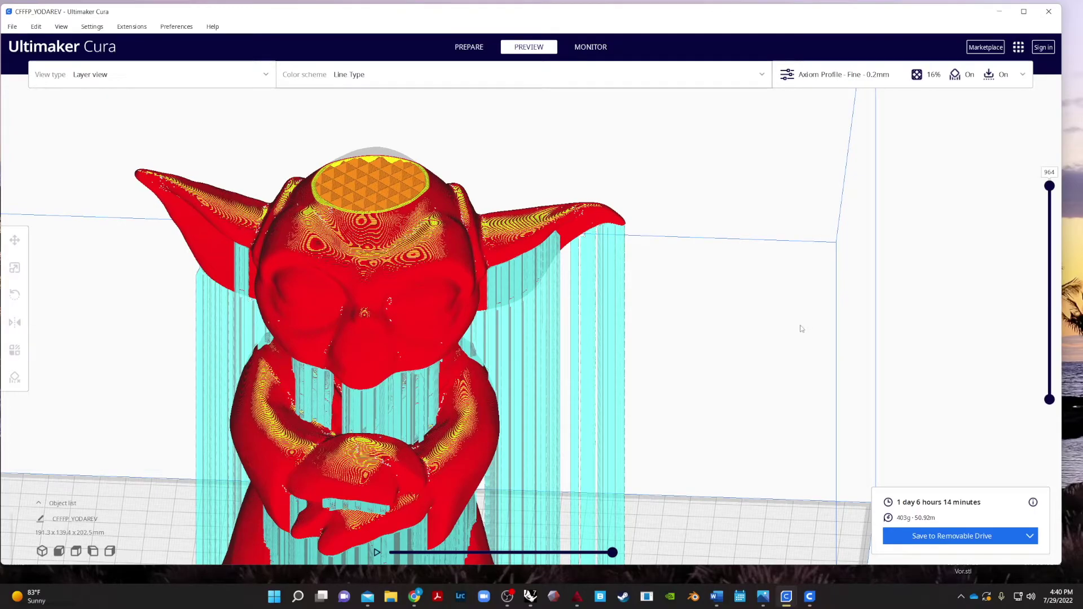
scroll(577, 334, "down", 5)
scroll(577, 330, "up", 5)
right_click_drag(513, 352, 767, 375)
right_click_drag(881, 262, 1027, 255)
left_click_drag(1049, 186, 1042, 299)
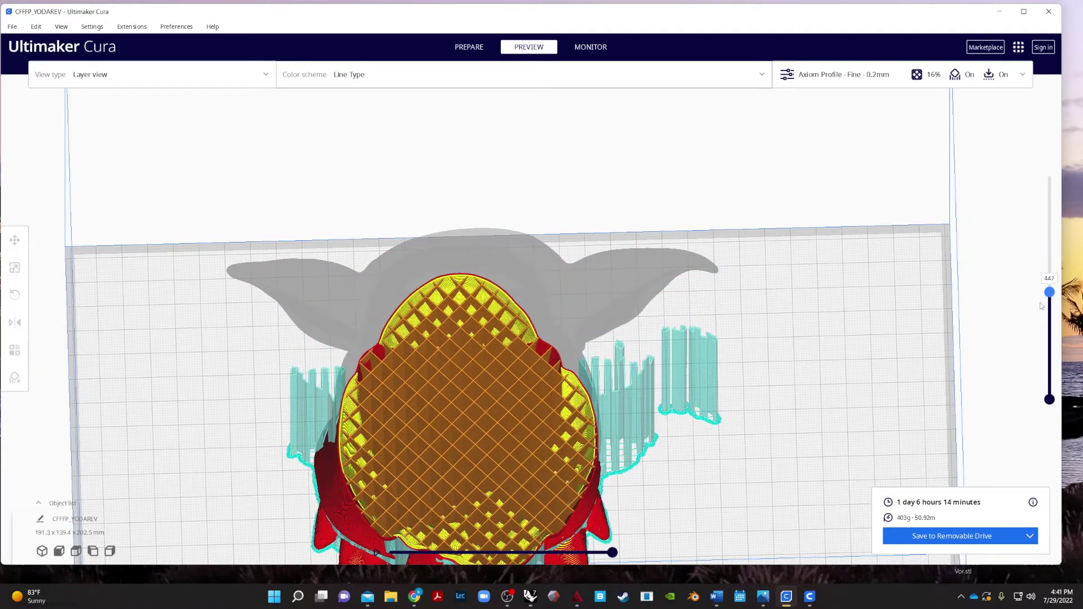
left_click_drag(1042, 305, 1019, 406)
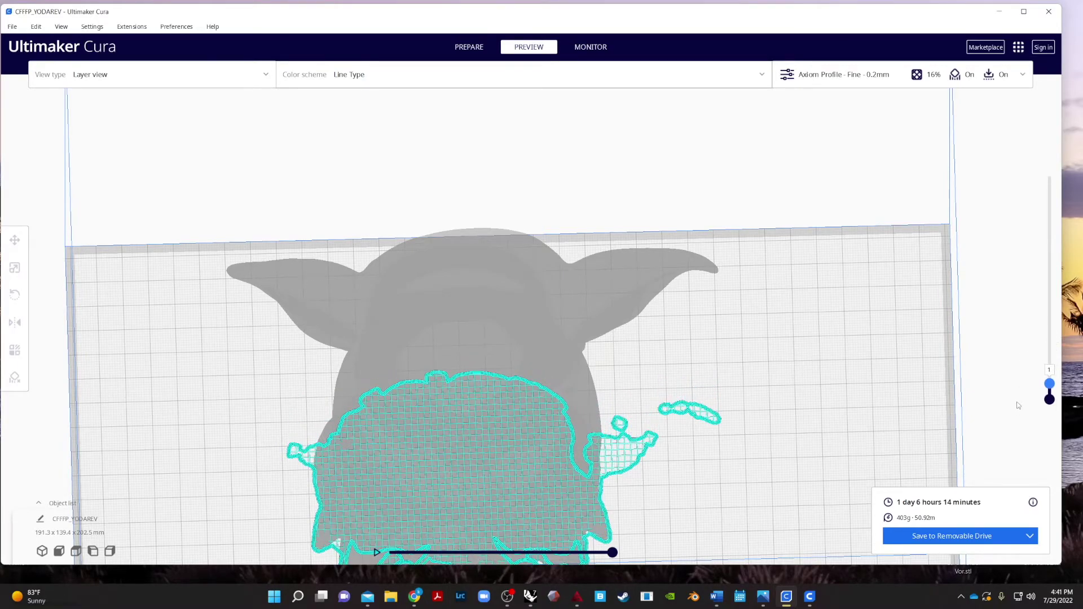
Reveal layers up to 284 with infill and supports, then drop the preview to a low layer
left_click_drag(1050, 385, 1049, 310)
right_click_drag(361, 338, 276, 455)
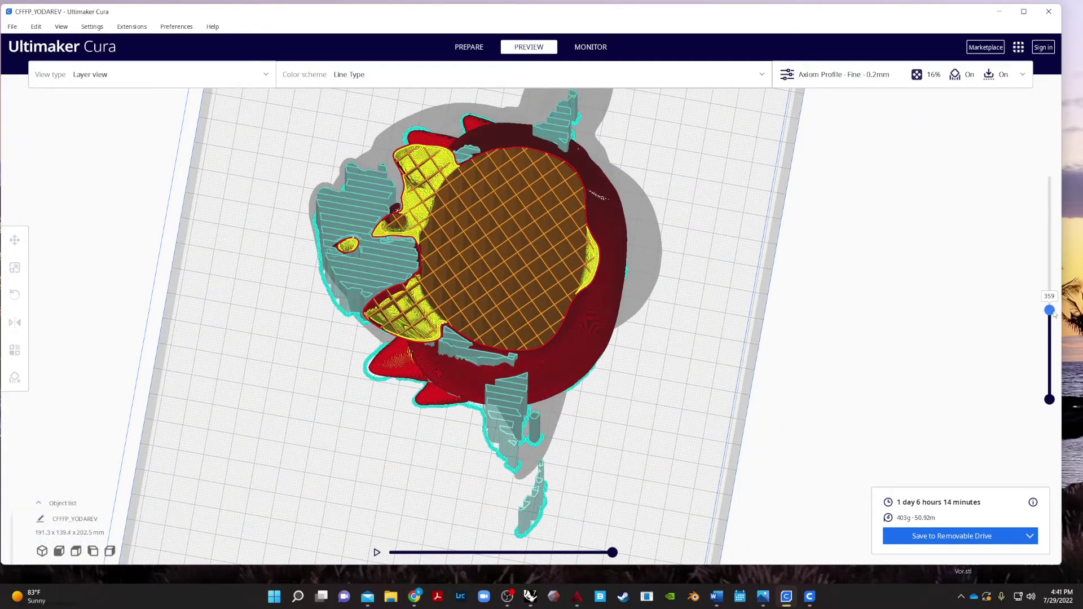
left_click_drag(1050, 310, 1050, 398)
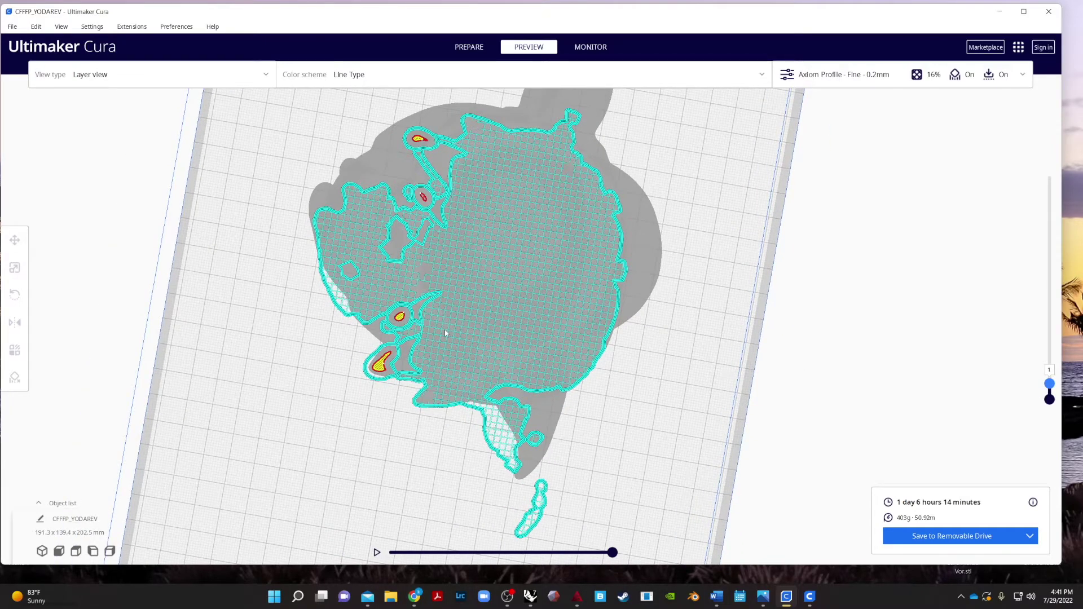
Step the preview up to top layer 545, then save CFFFP_YODAREV.gcode to Removable Drive (D:)
key("Up")
key("Up")
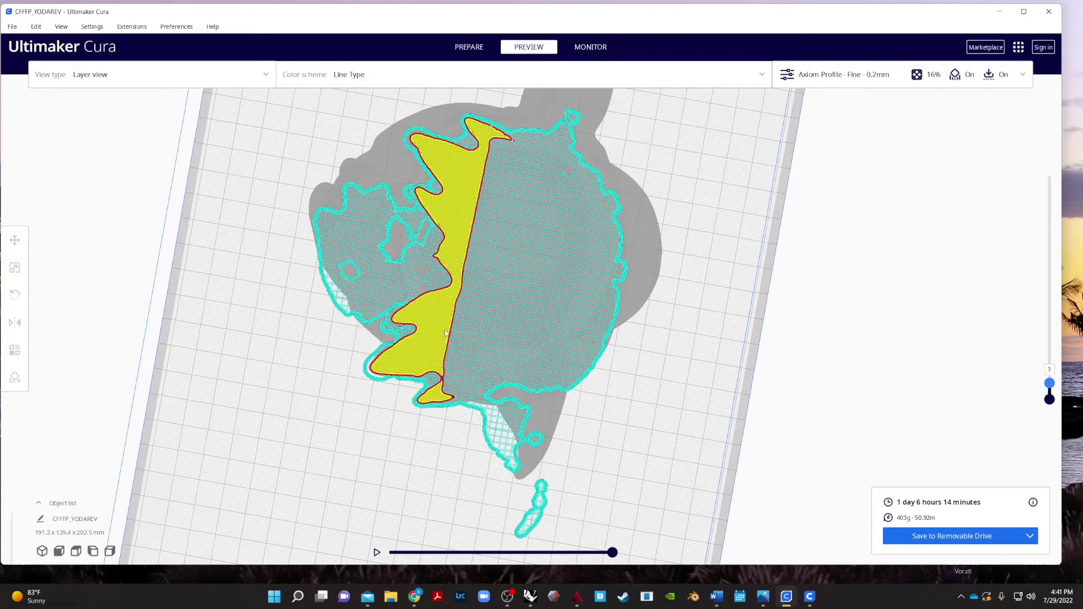
key("Up")
key("Up")
key("Up")
key("Up")
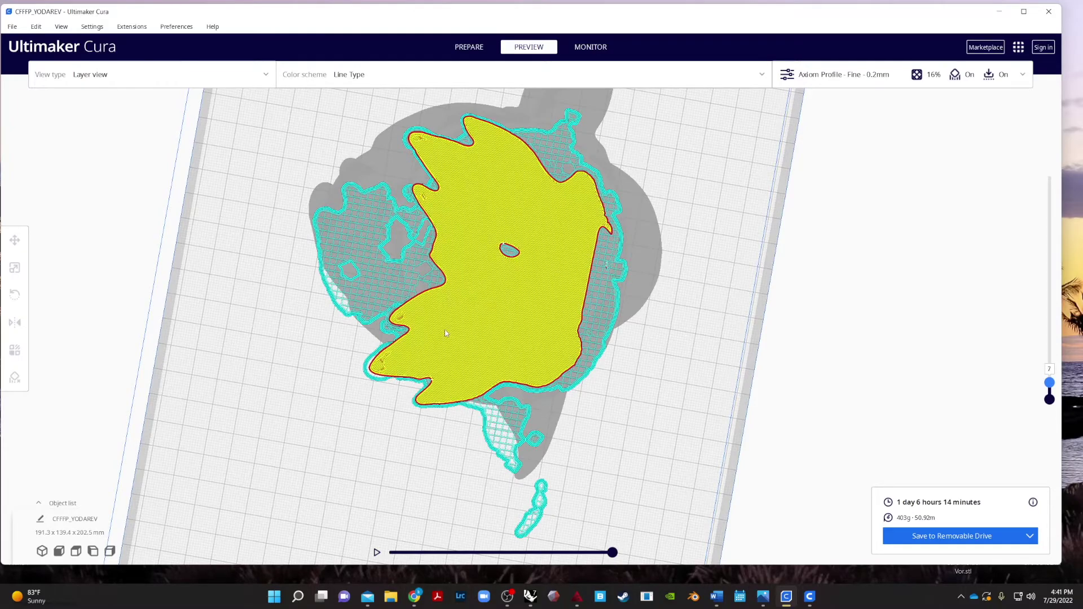
key("Up")
key("Down")
key("Down")
key("Down")
key("Down")
key("Down")
key("Down")
key("Down")
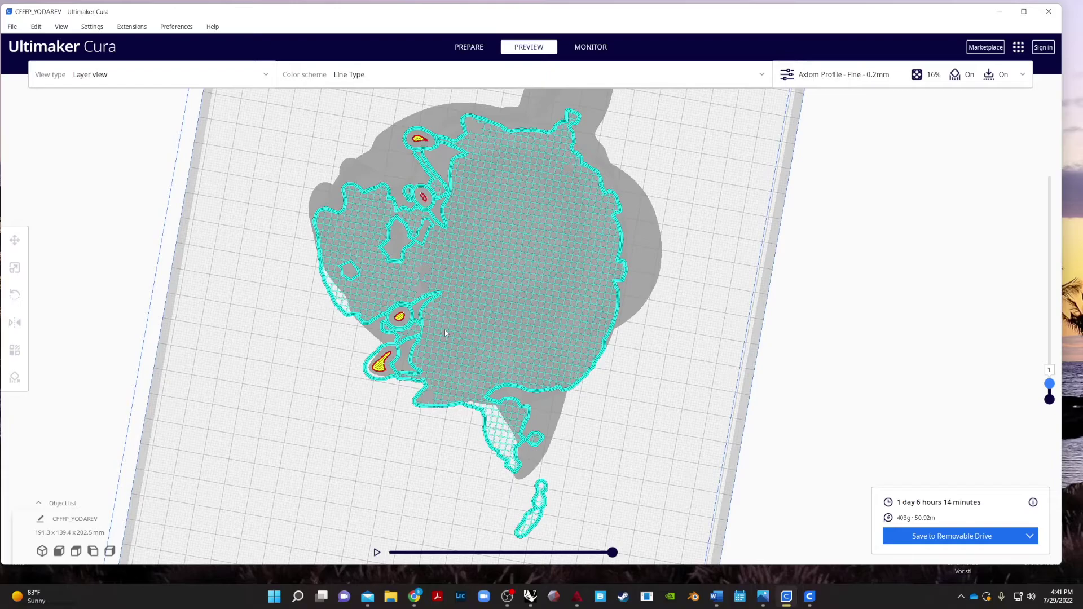
key("Up")
key("Up")
key("Up")
key("Up")
key("Up")
key("Up")
key("Up")
key("Up")
key("Up")
key("Up")
key("Up")
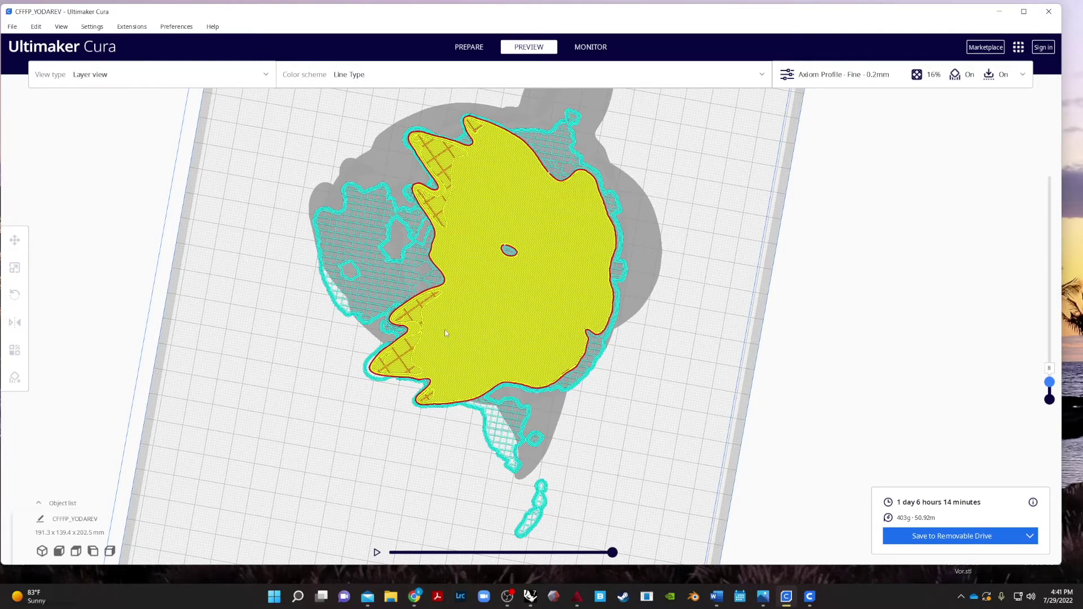
key("Up")
key("Up")
key("Up")
key("Up")
key("Up")
key("Up")
key("Up")
key("Up")
key("Up")
key("Up")
key("Up")
key("Up")
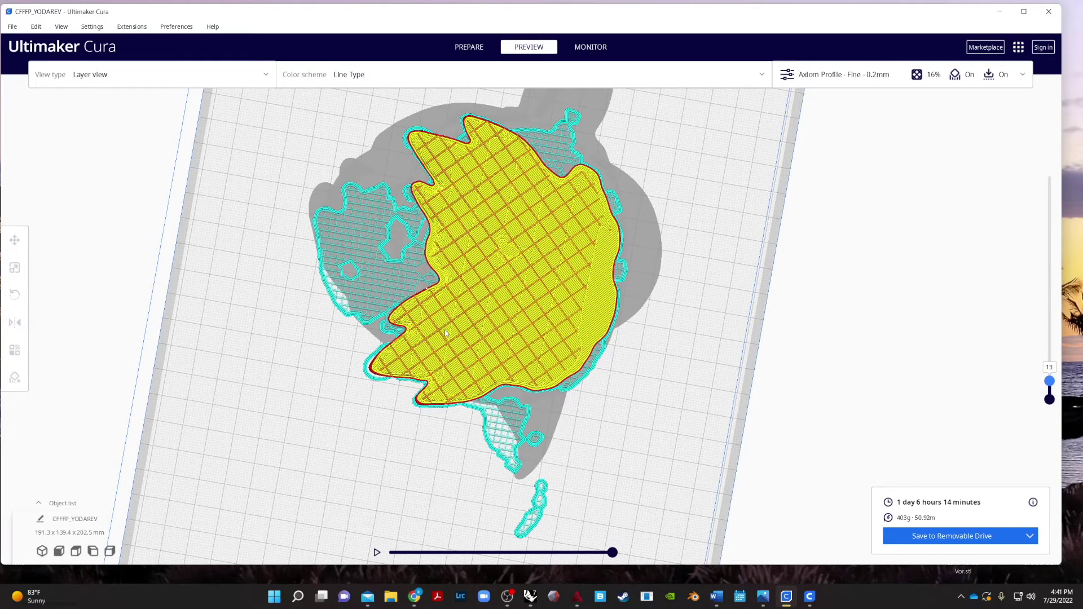
key("Up")
key("Up")
key("Up")
key("Up")
key("Up")
key("Up")
key("Up")
key("Up")
key("Up")
key("Up")
key("Up")
key("Up")
key("Up")
key("Up")
key("Up")
key("Up")
key("Up")
key("Up")
key("Up")
key("Up")
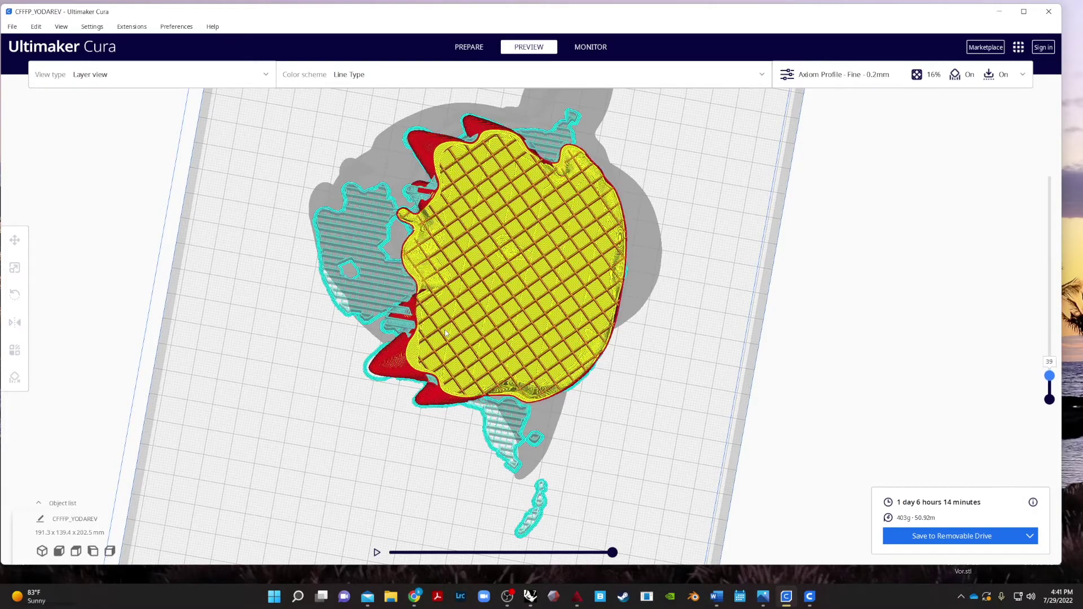
key("Up")
key("Up")
key("Up")
key("Up")
key("Up")
key("Up")
key("Up")
key("Up")
key("Up")
key("Up")
key("Up")
key("Up")
key("Up")
key("Up")
key("Up")
key("Up")
key("Up")
key("Up")
key("Up")
key("Up")
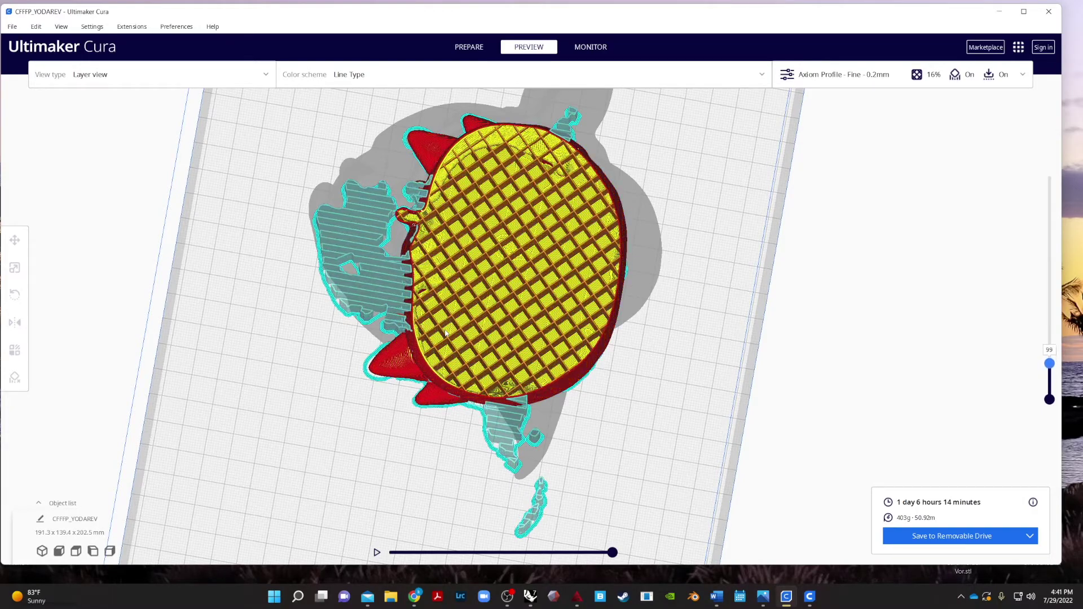
key("Up")
key("Up")
key("Up")
key("Up")
key("Up")
key("Up")
key("Up")
key("Up")
key("Up")
key("Up")
key("Up")
key("Up")
key("Up")
key("Up")
key("Up")
key("Up")
key("Up")
key("Up")
key("Up")
key("Up")
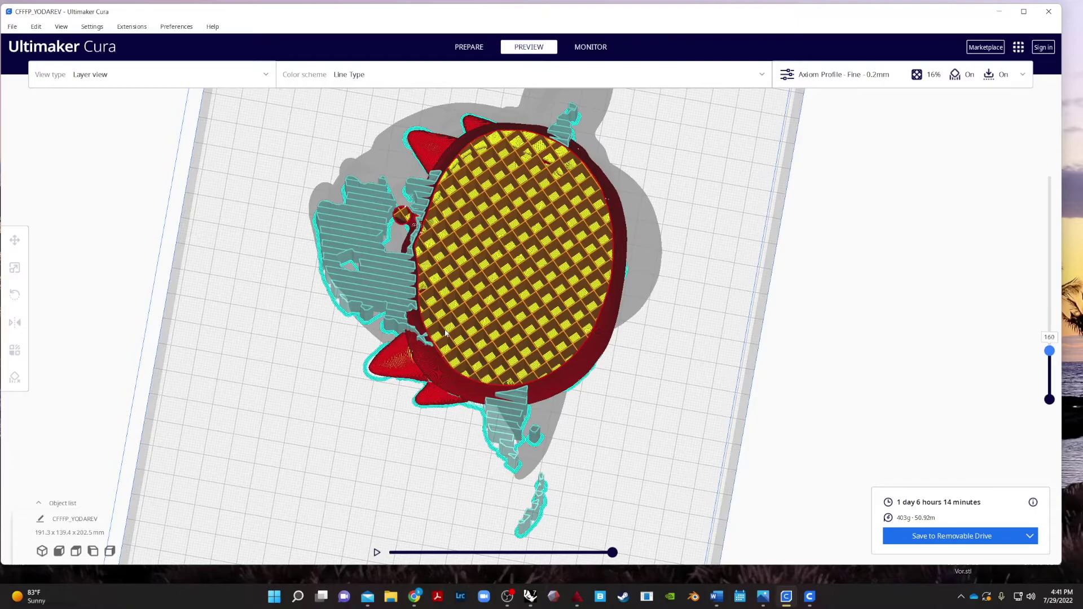
key("Up")
key("Up")
key("Up")
key("Up")
key("Up")
key("Up")
key("Up")
key("Up")
key("Up")
key("Up")
key("Up")
key("Up")
key("Up")
key("Up")
key("Up")
key("Up")
key("Up")
key("Up")
key("Up")
key("Up")
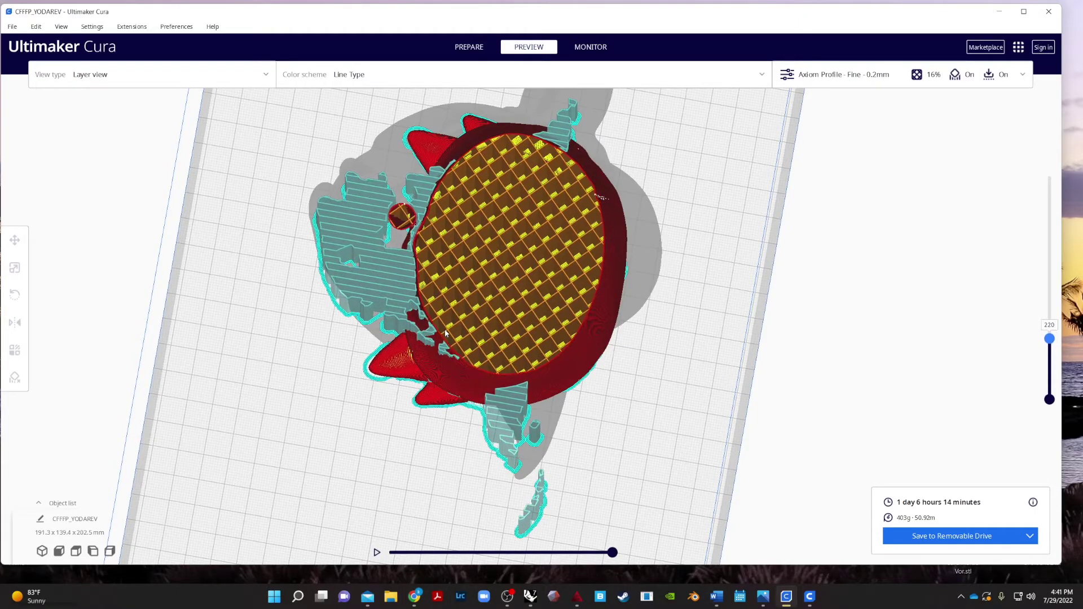
key("Up")
key("Up")
key("Up")
key("Up")
key("Up")
key("Up")
key("Up")
key("Up")
key("Up")
key("Up")
key("Up")
key("Up")
key("Up")
key("Up")
key("Up")
key("Up")
key("Up")
key("Up")
key("Up")
key("Up")
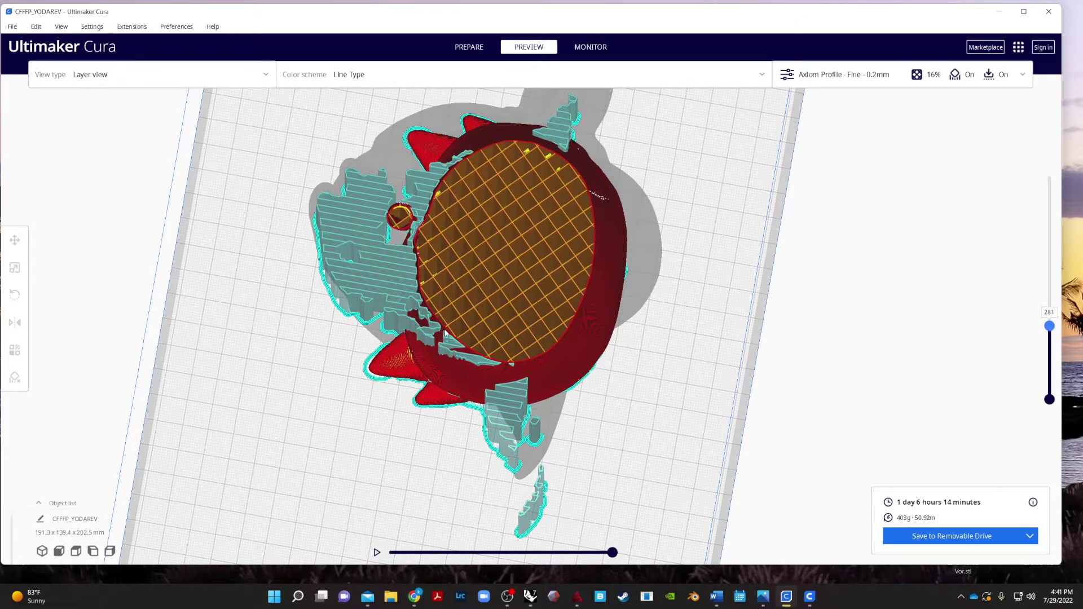
key("Up")
key("Up")
key("Up")
key("Up")
key("Up")
key("Up")
key("Up")
key("Up")
key("Up")
key("Up")
key("Up")
key("Up")
key("Up")
key("Up")
key("Up")
key("Up")
key("Up")
key("Up")
key("Up")
key("Up")
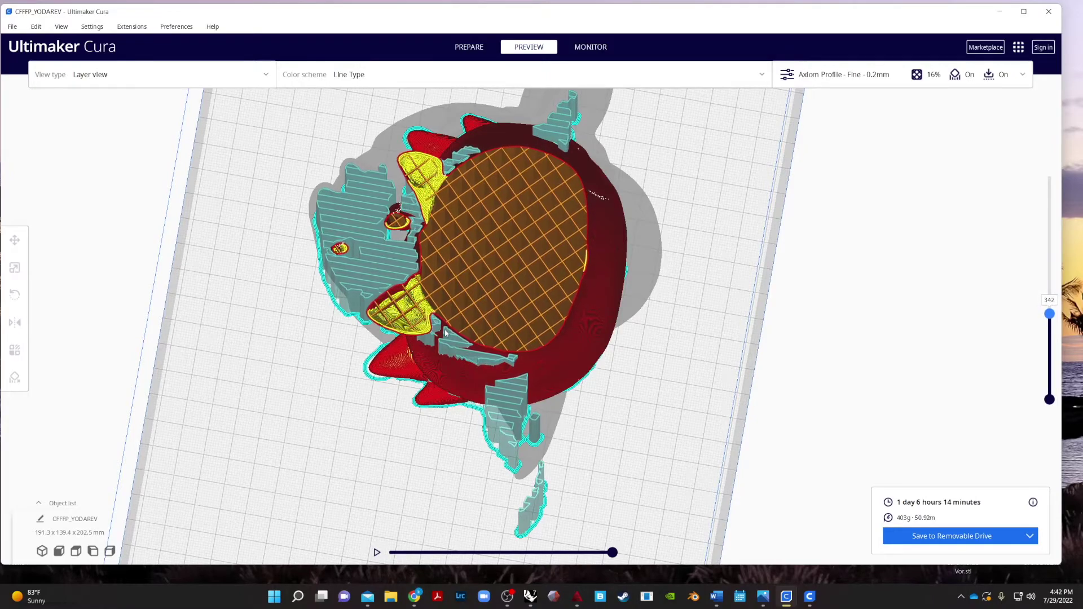
key("Up")
key("Up")
key("Up")
key("Up")
key("Up")
key("Up")
key("Up")
key("Up")
key("Up")
key("Up")
key("Up")
key("Up")
key("Up")
key("Up")
key("Up")
key("Up")
key("Up")
key("Up")
key("Up")
key("Up")
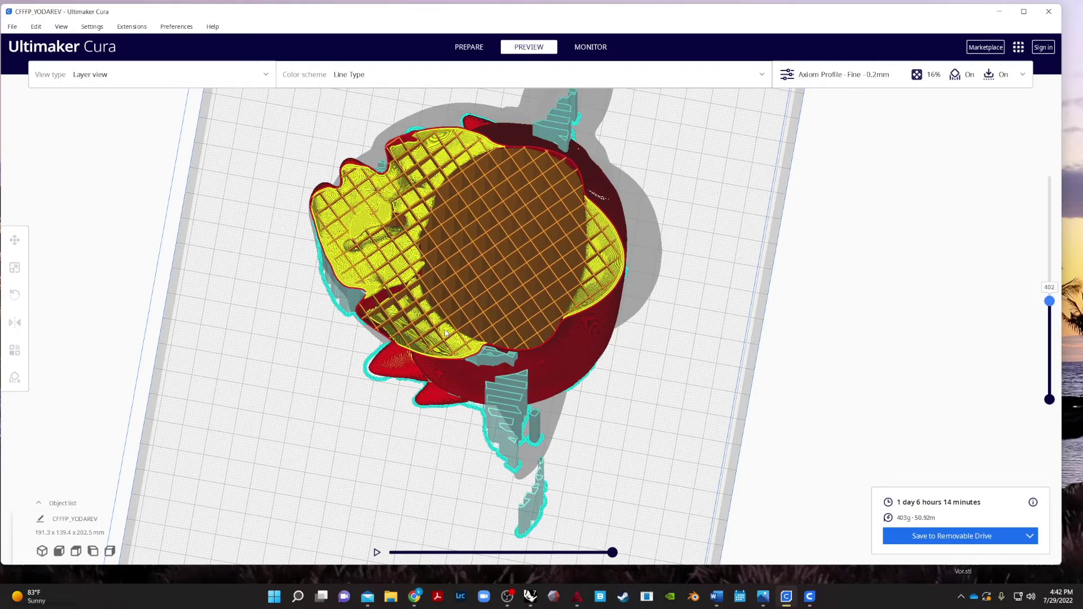
key("Up")
key("Up")
key("Up")
key("Up")
key("Up")
key("Up")
key("Up")
key("Up")
key("Up")
key("Up")
key("Up")
key("Up")
key("Up")
key("Up")
key("Up")
key("Up")
key("Up")
key("Up")
key("Up")
key("Up")
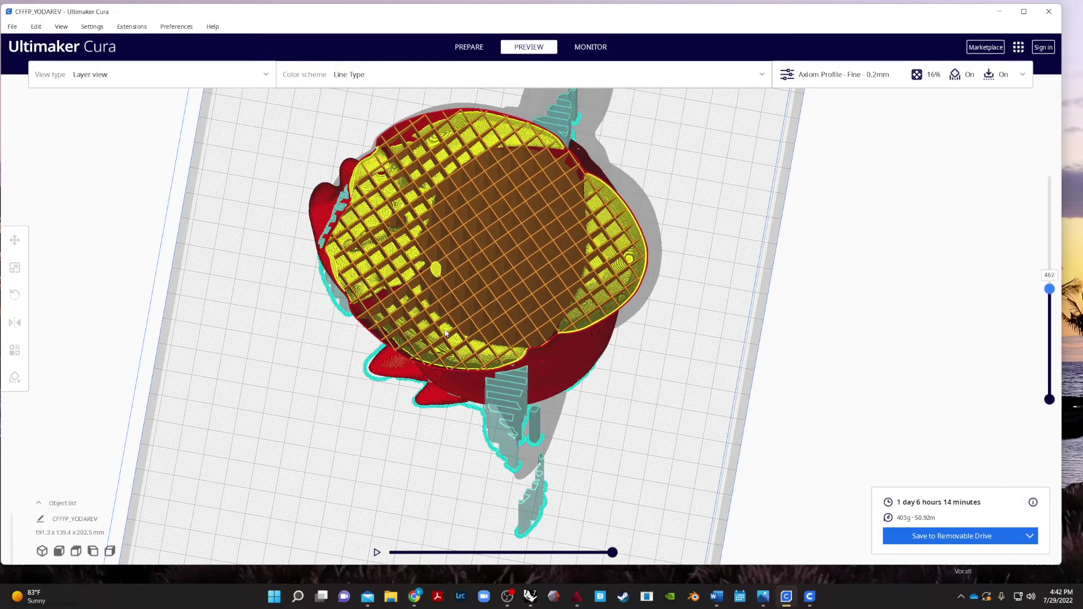
key("Up")
key("Up")
key("Up")
key("Up")
key("Up")
key("Up")
key("Up")
key("Up")
key("Up")
key("Up")
key("Up")
key("Up")
key("Up")
key("Up")
key("Up")
key("Up")
key("Up")
key("Up")
key("Up")
key("Up")
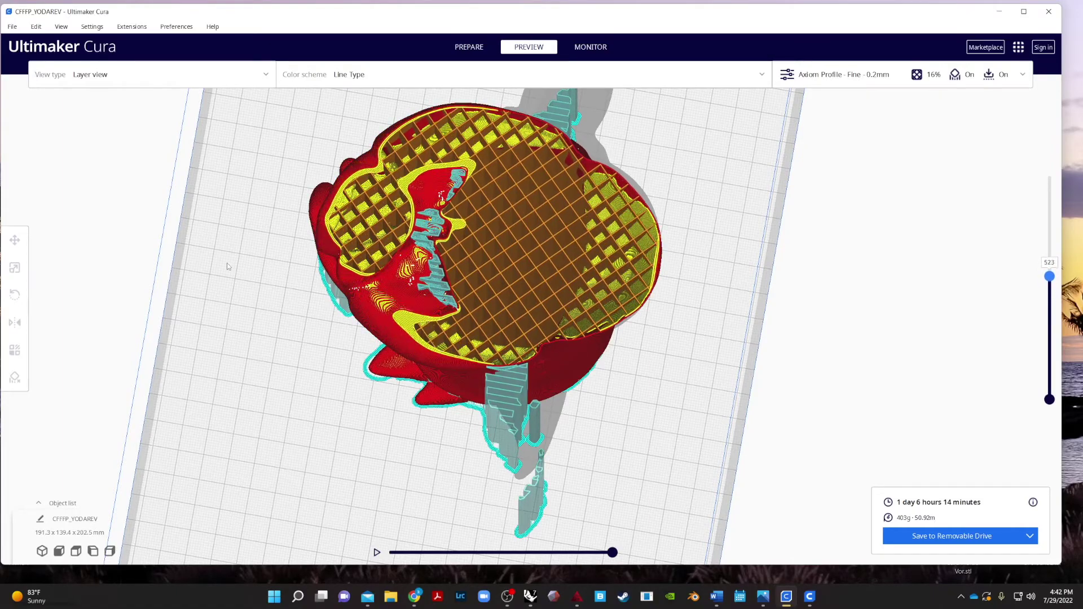
left_click(931, 541)
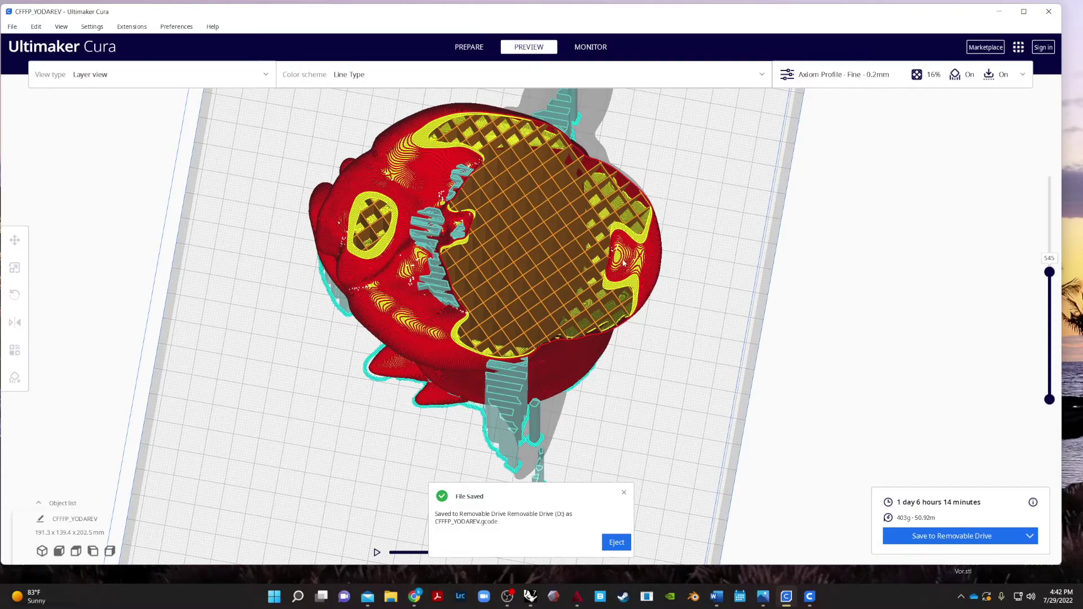
Dismiss the File Saved notice for CFFFP_YODAREV.gcode and select the sliced Yoda
scroll(606, 323, "down", 5)
right_click_drag(606, 323, 623, 290)
middle_click_drag(622, 290, 617, 514)
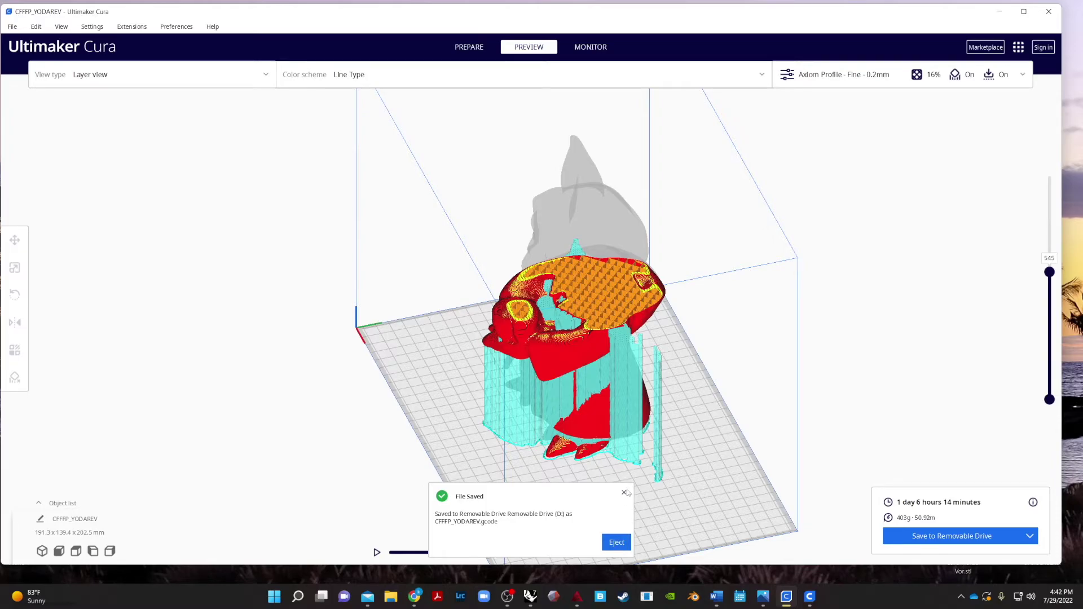
left_click(625, 493)
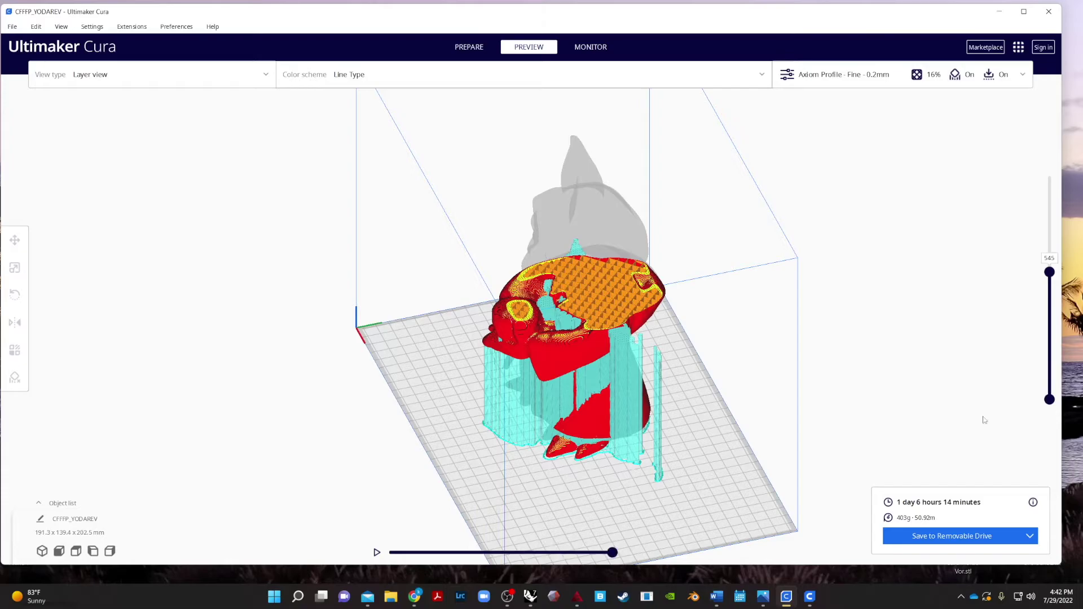
left_click(585, 358)
Delete the old Yoda model from the plate and switch to the Prepare view
key("Delete")
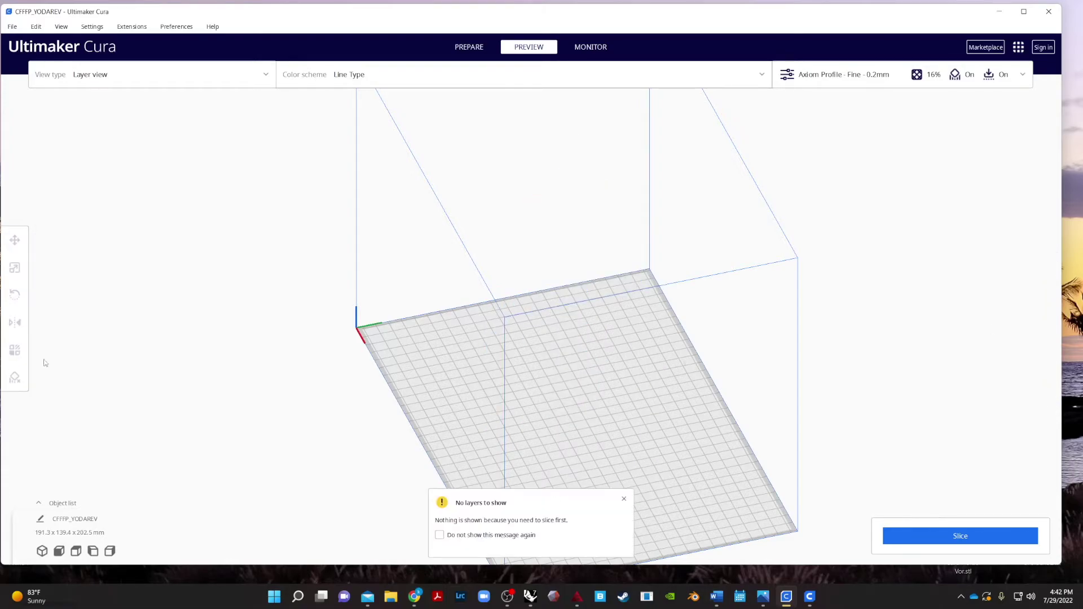
left_click(10, 27)
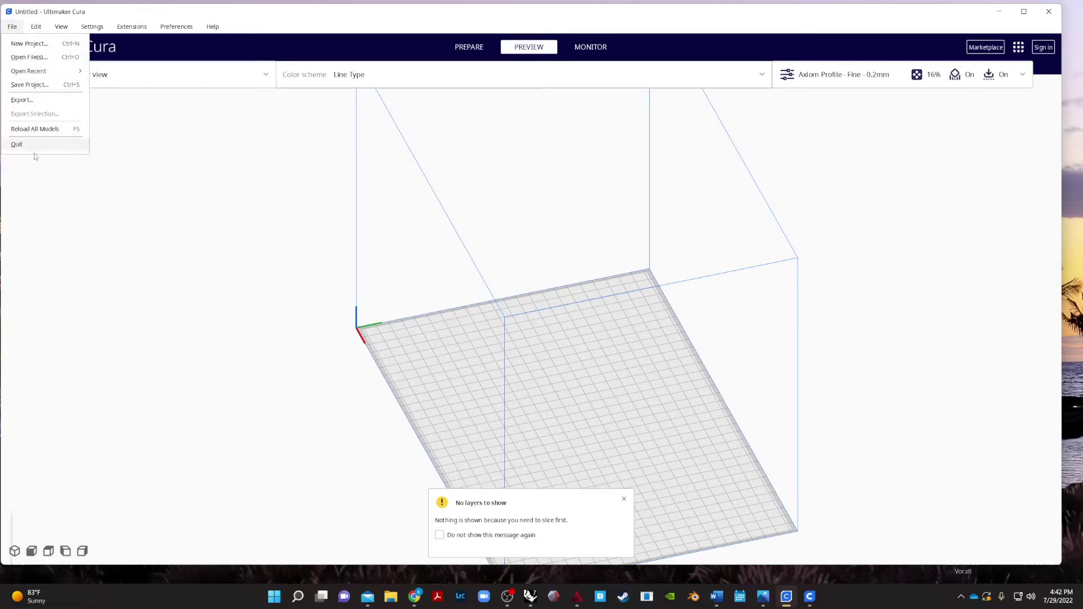
mouse_move(46, 69)
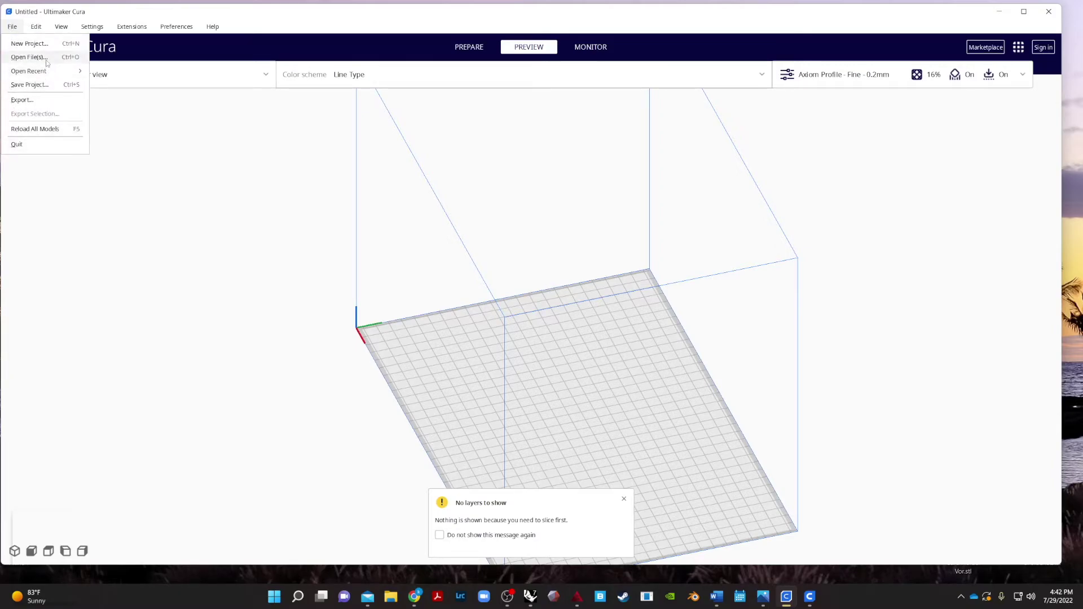
left_click(267, 212)
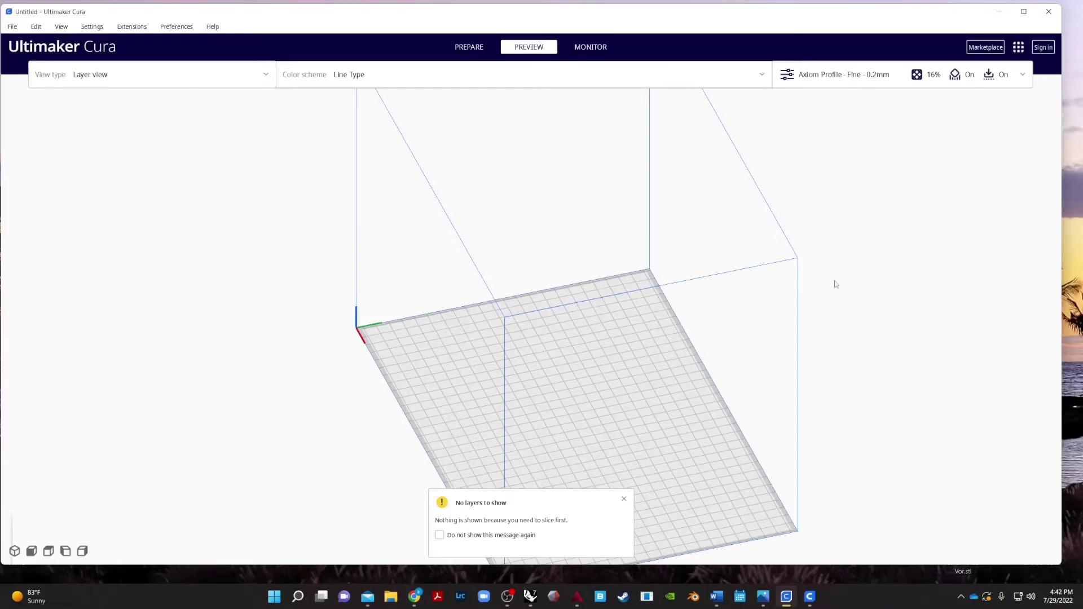
left_click(461, 45)
Load YODAPARTS.stl and YODAPARTS2.stl together from the Desktop
left_click(43, 74)
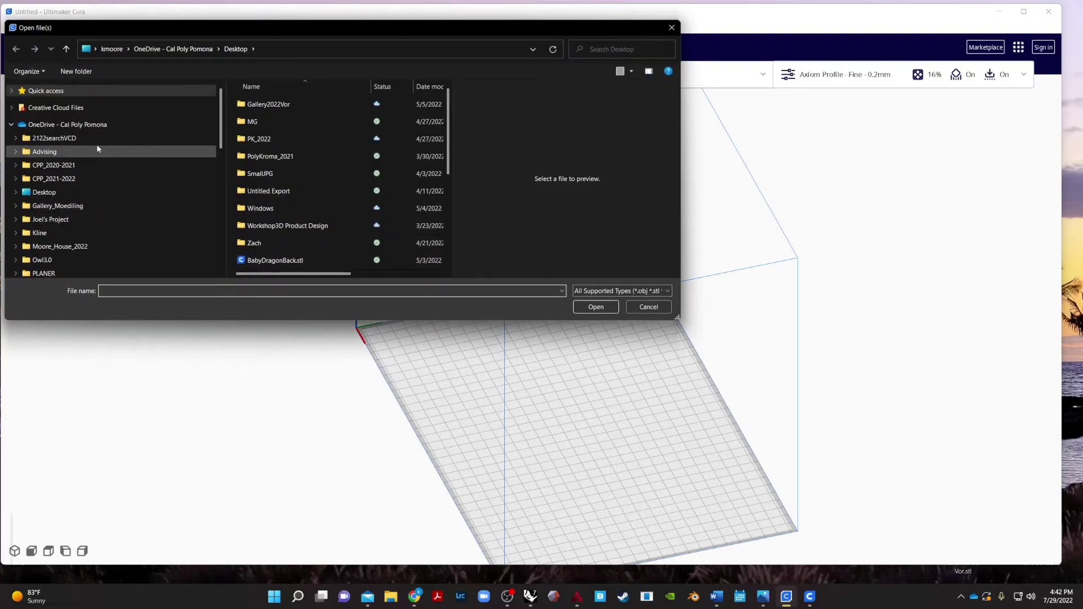
left_click(74, 195)
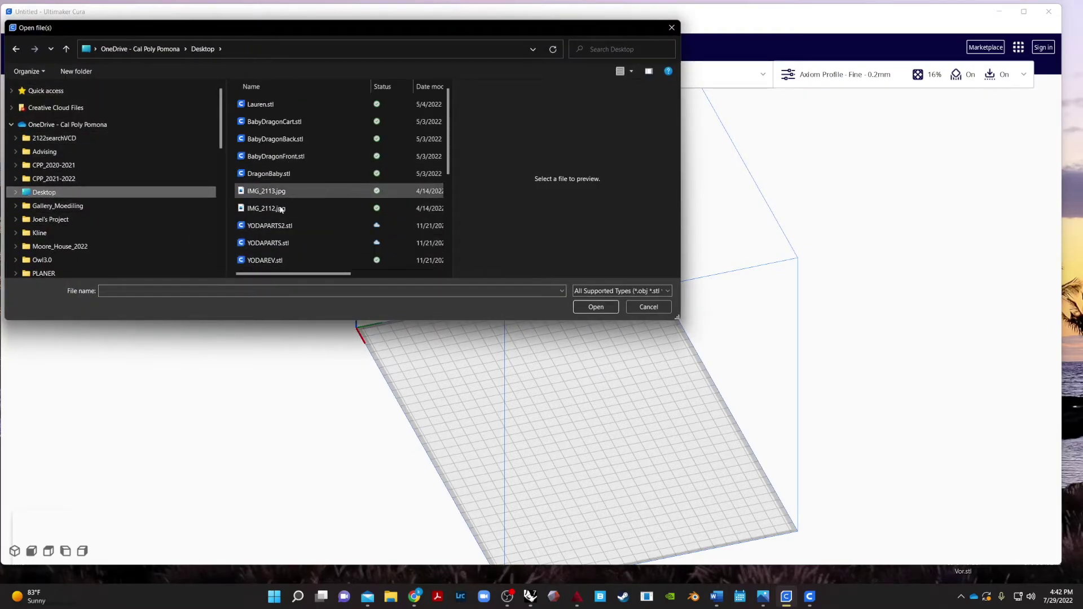
left_click(271, 241)
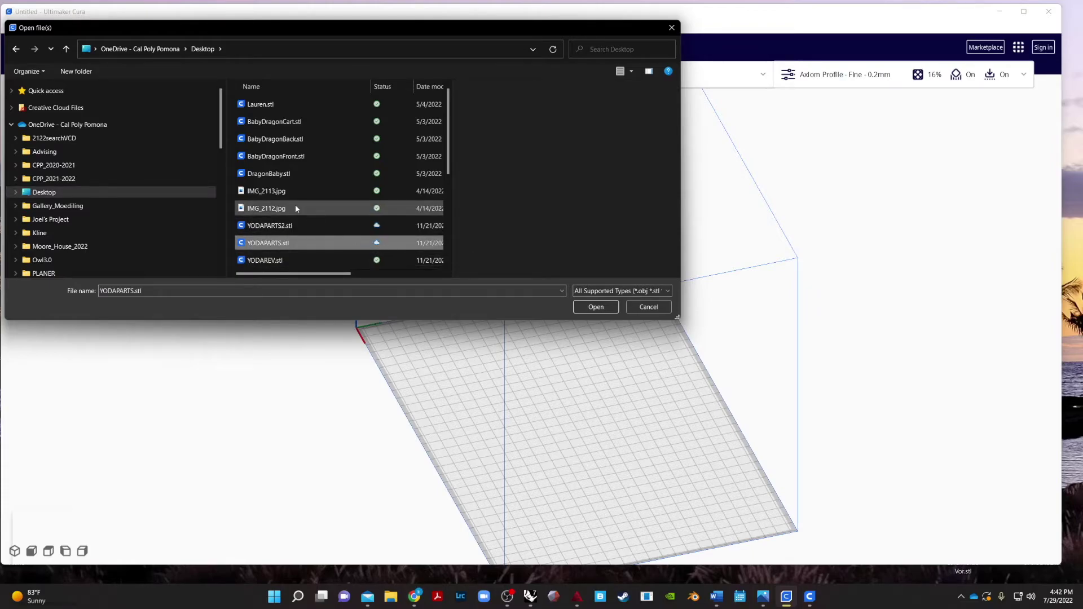
left_click(270, 225, "ctrl")
left_click(596, 308)
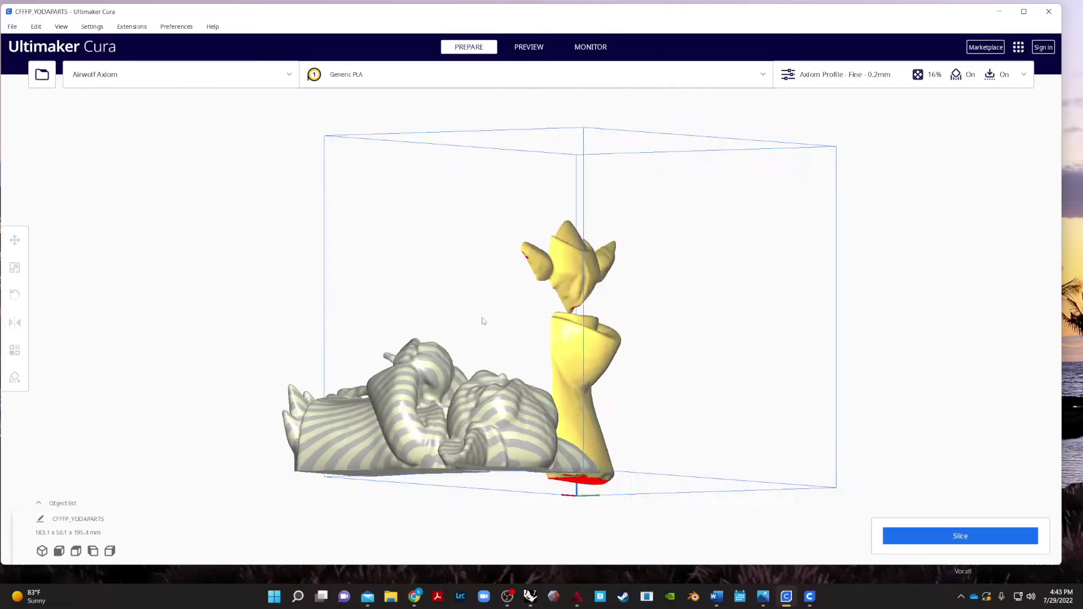
Rotate the yellow Yoda part 90 degrees and lay it flat on the plate
right_click_drag(674, 475, 476, 511)
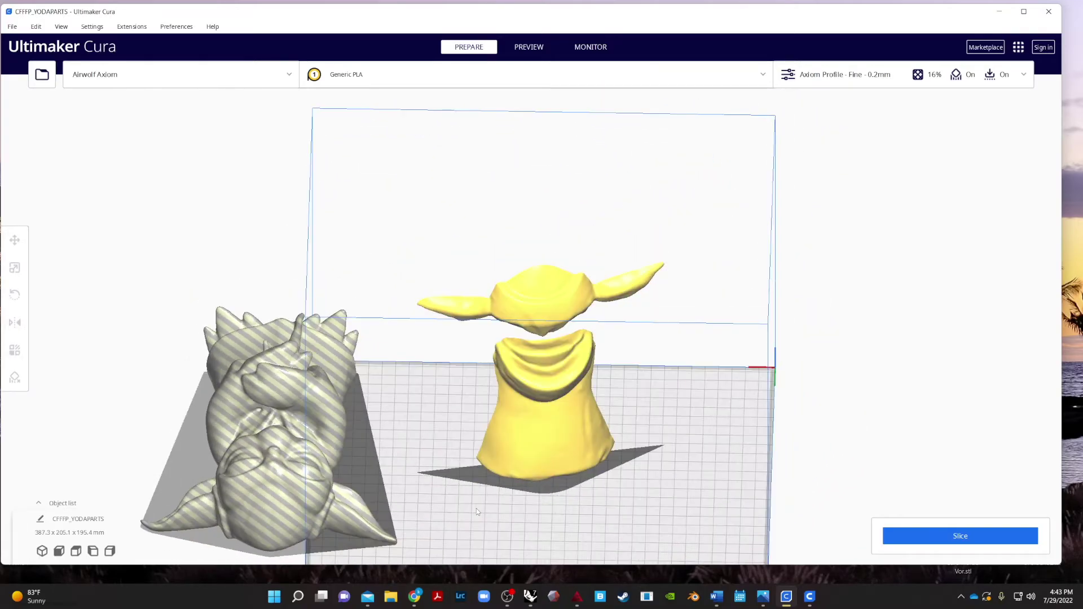
left_click(531, 447)
right_click(638, 421)
left_click(782, 282)
right_click_drag(781, 282, 380, 328)
left_click(490, 297)
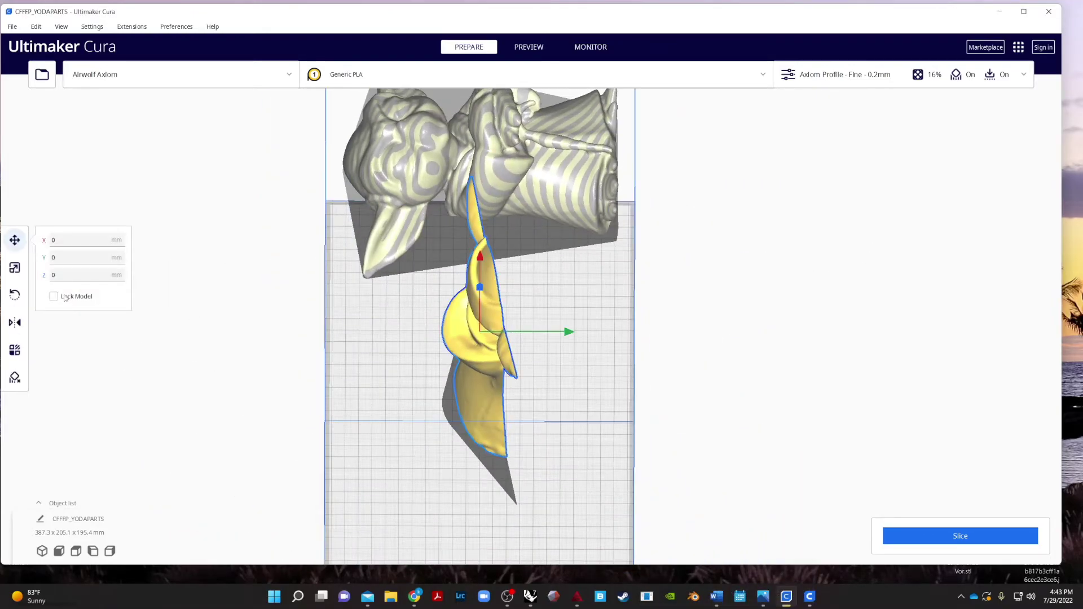
left_click(15, 294)
right_click_drag(668, 332, 507, 303)
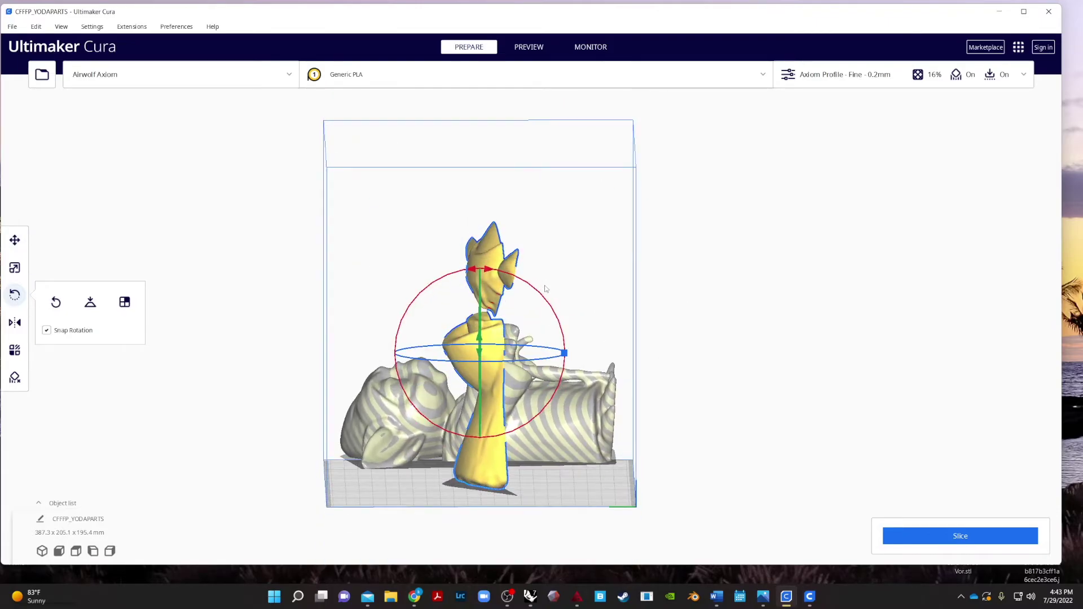
left_click_drag(545, 289, 538, 457)
right_click_drag(538, 457, 544, 354)
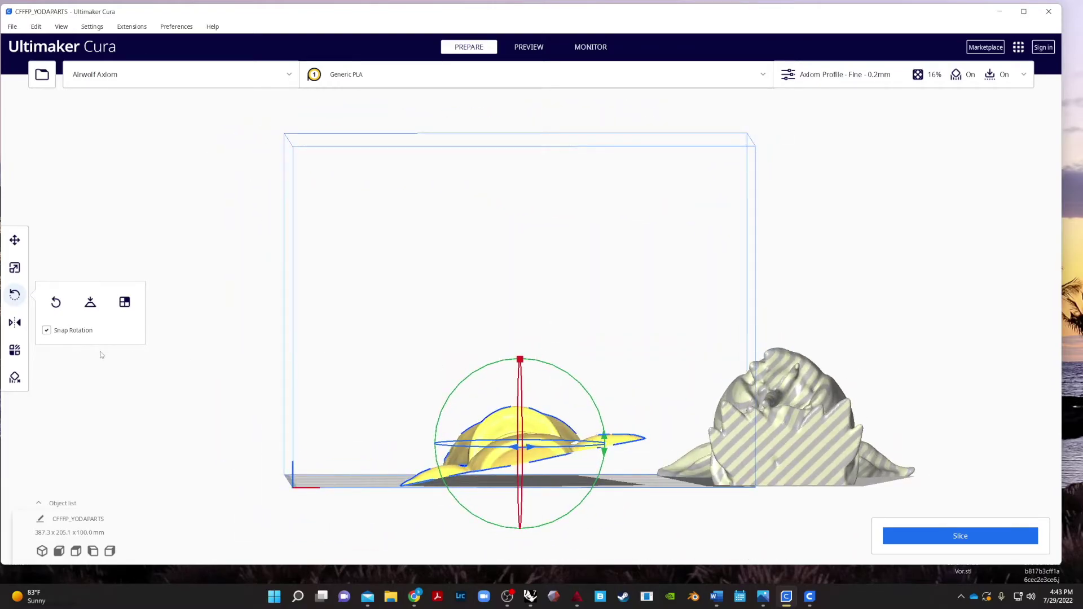
left_click(91, 304)
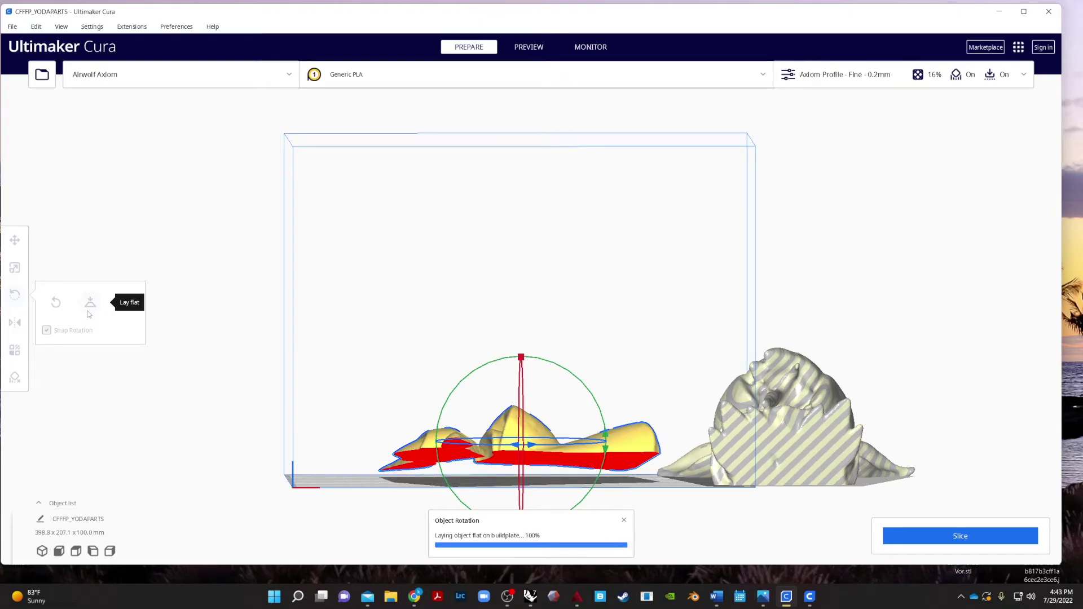
Slide the part along X, turn it another 90 degrees on the plate, then select the standing figure
right_click_drag(411, 435, 473, 320)
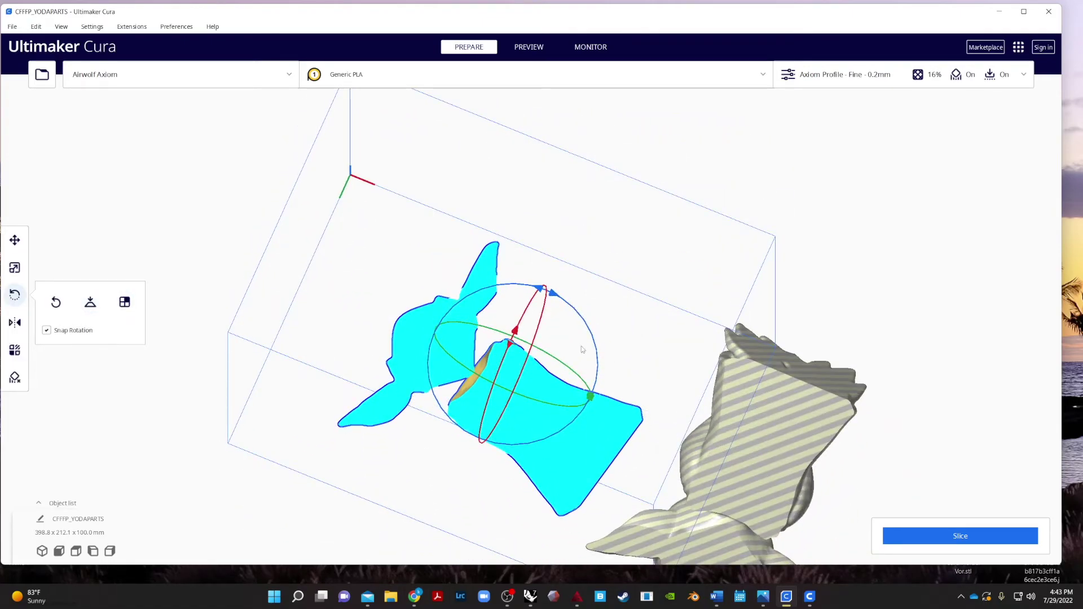
right_click_drag(664, 357, 680, 531)
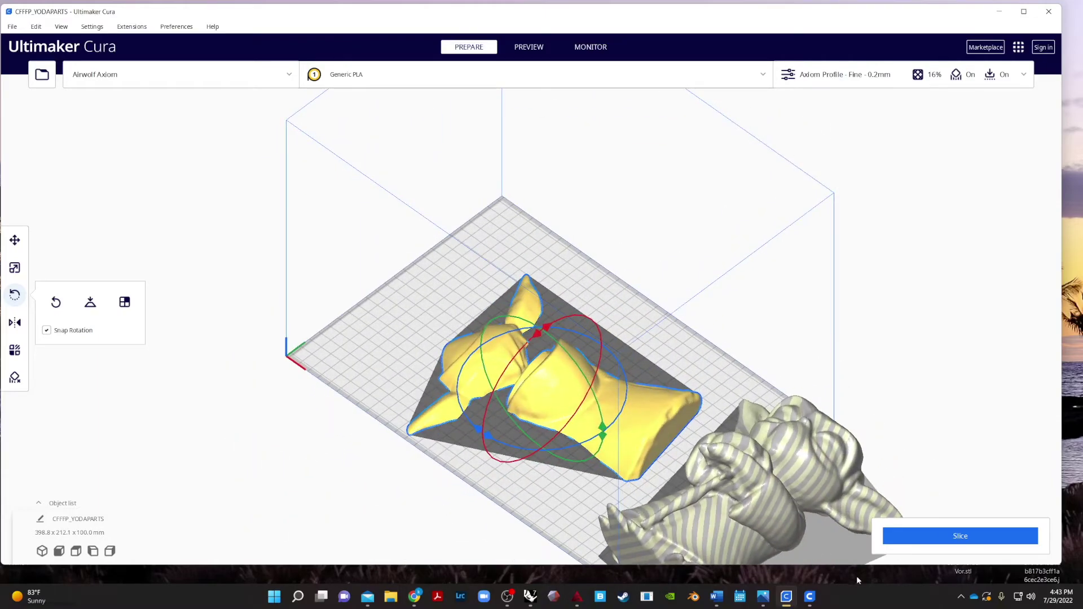
key("t")
left_click_drag(606, 441, 518, 380)
key("r")
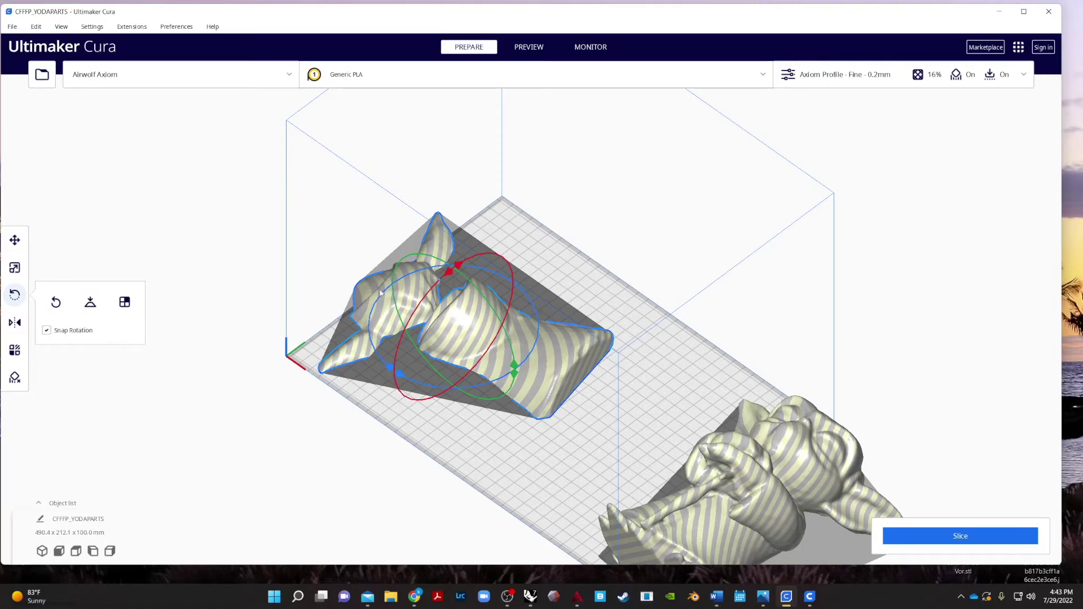
left_click_drag(381, 294, 429, 446)
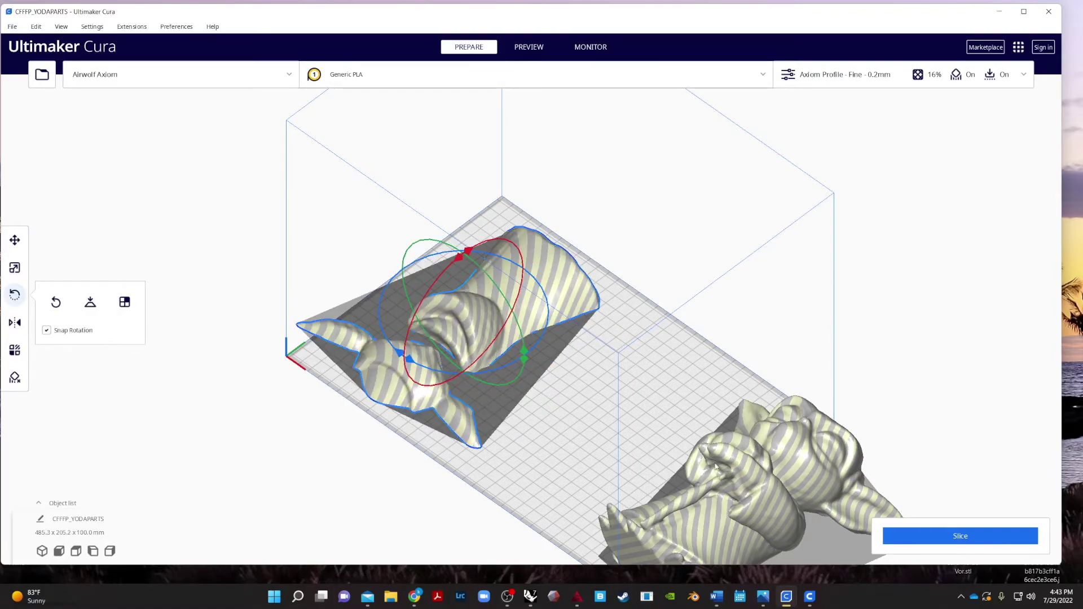
right_click_drag(565, 429, 535, 353)
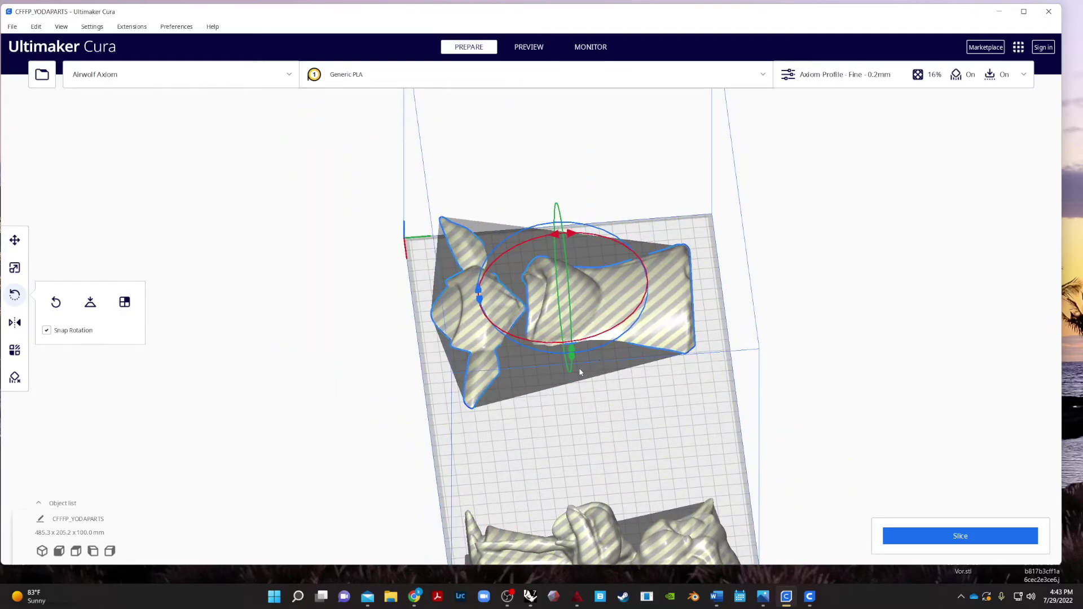
key("t")
left_click_drag(572, 358, 585, 394)
left_click(338, 480)
right_click_drag(339, 481, 621, 479)
left_click(796, 345)
Move the Yoda figure left toward the plate and select the other part
right_click_drag(872, 427, 883, 378)
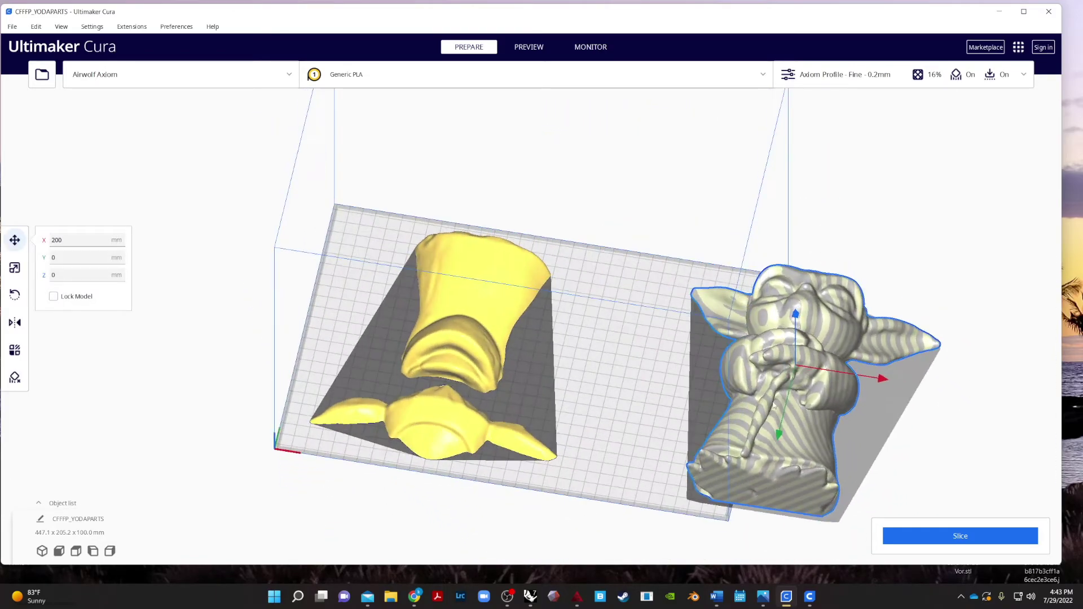
left_click_drag(883, 378, 747, 358)
left_click(460, 353)
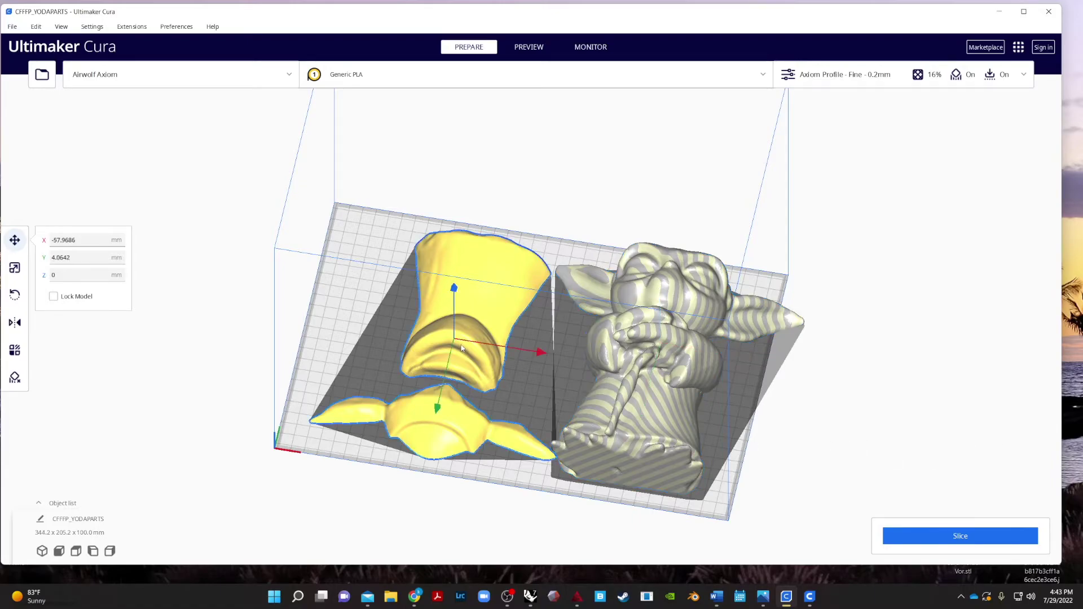
right_click_drag(890, 470, 609, 302)
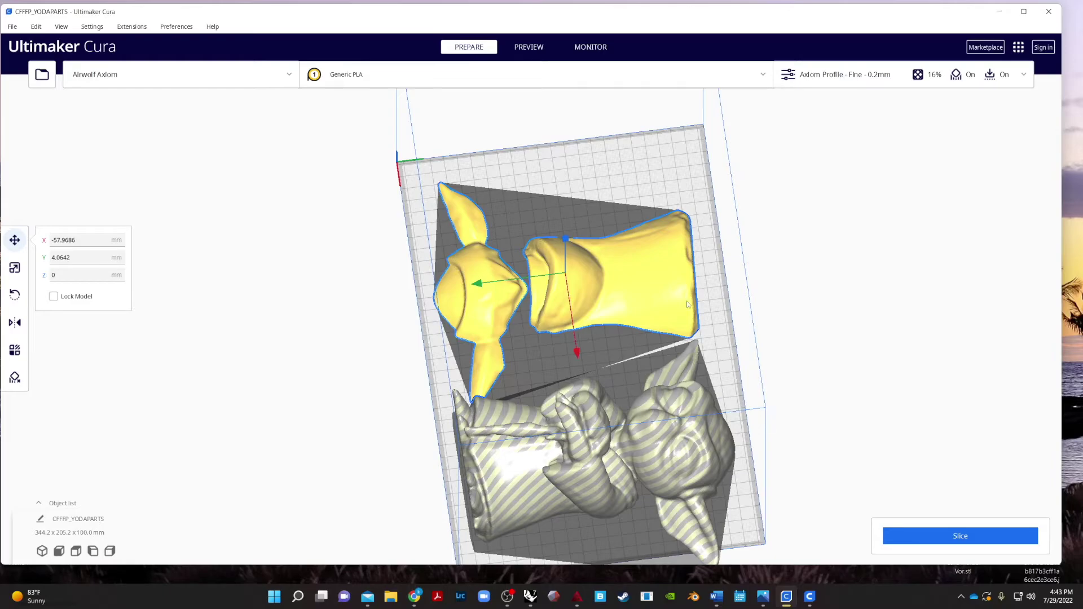
left_click_drag(622, 304, 623, 303)
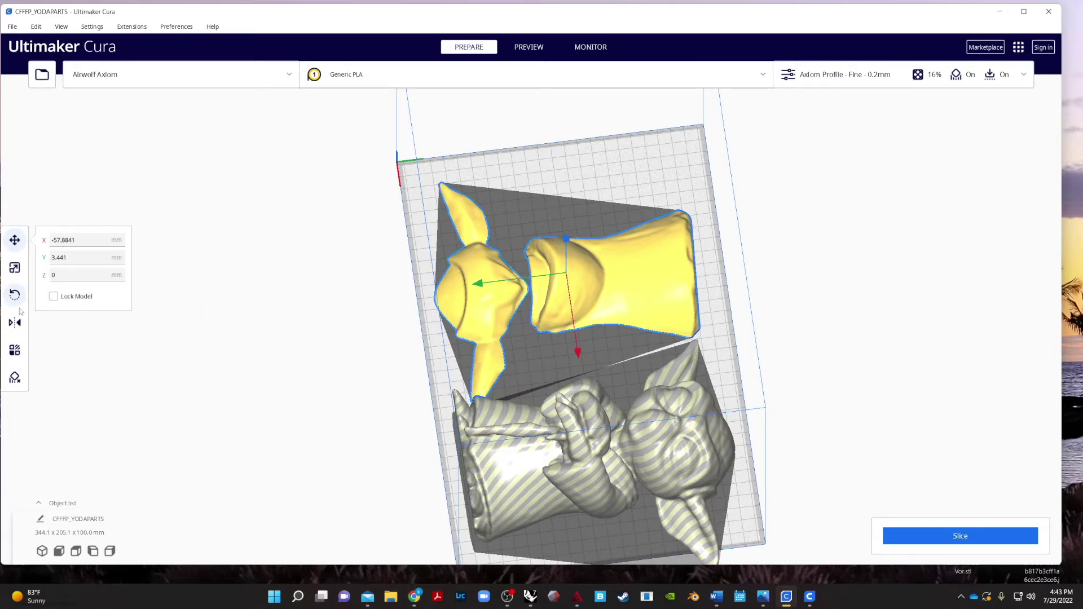
Set each Yoda part's uniform scale to 80%
left_click(15, 267)
left_click(147, 265)
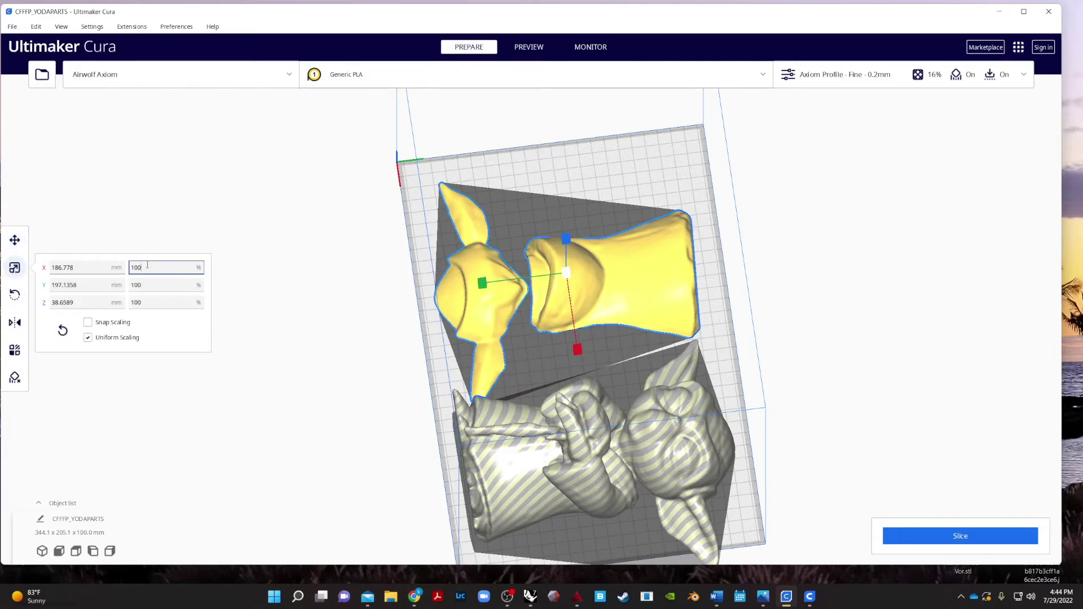
type("80")
key("Tab")
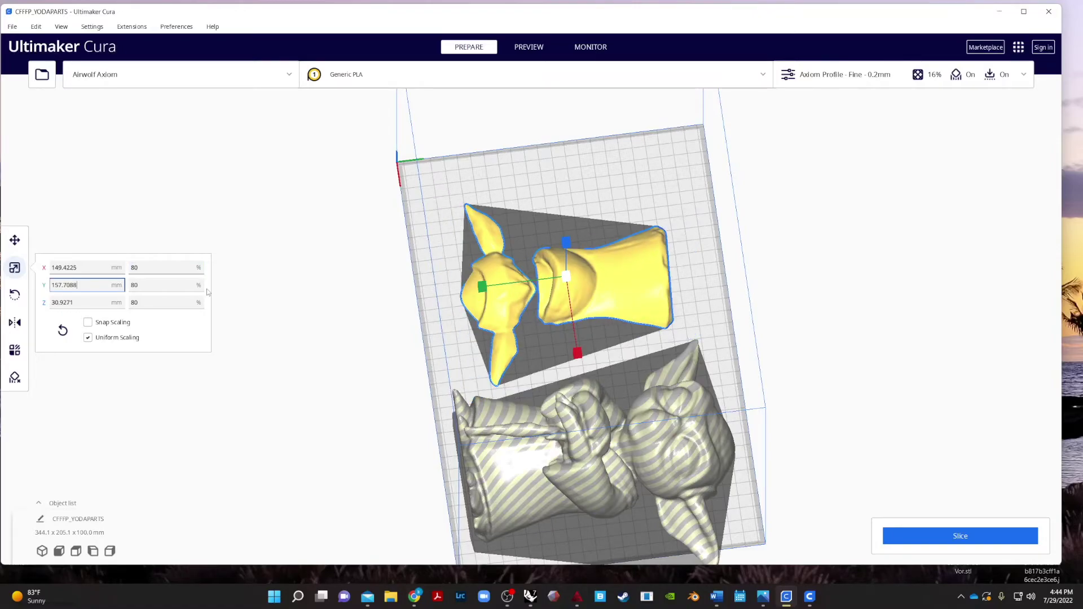
left_click(653, 427)
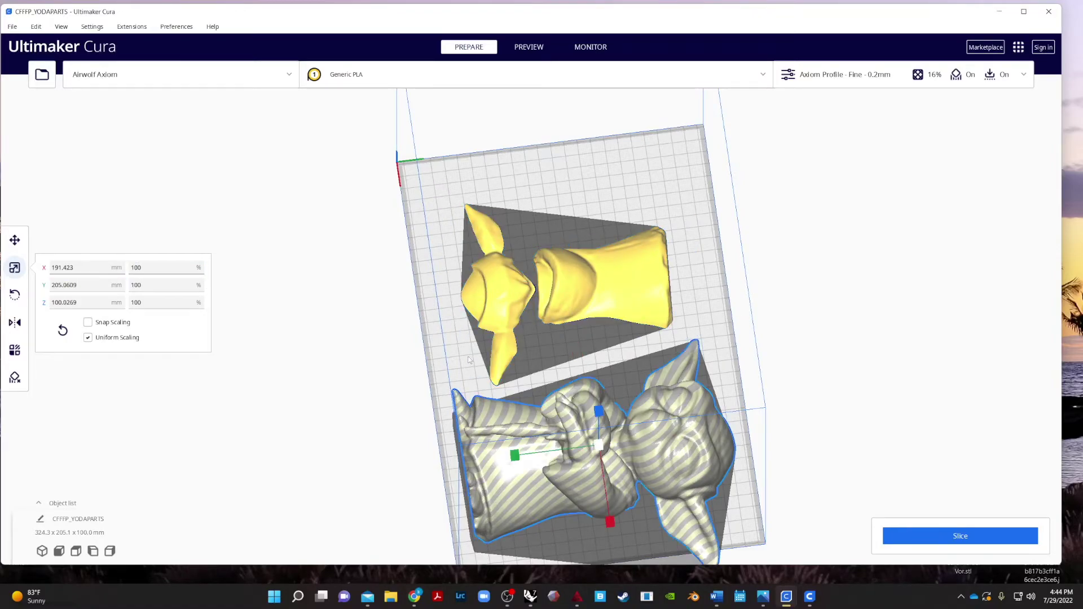
double_click(166, 270)
key("Tab")
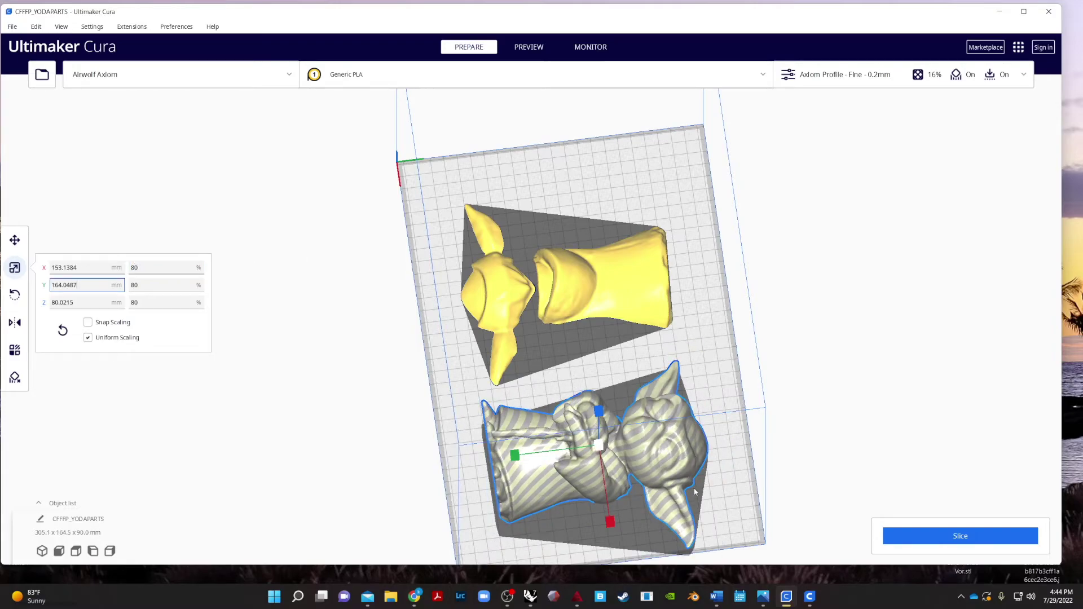
Move the scaled Yoda figure back onto the build plate and clear the selection
key("t")
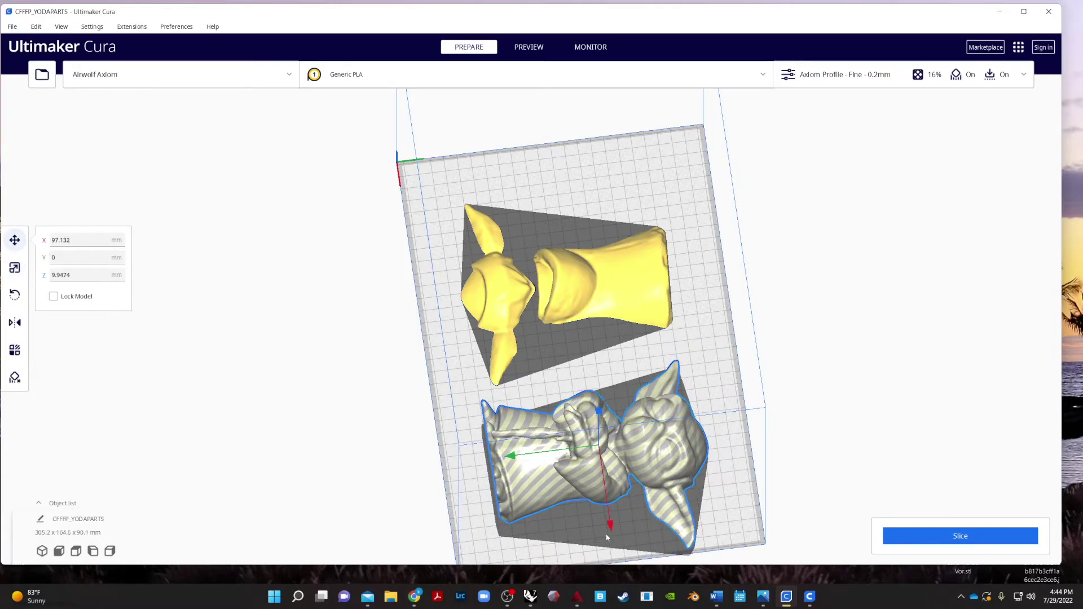
left_click_drag(608, 527, 602, 483)
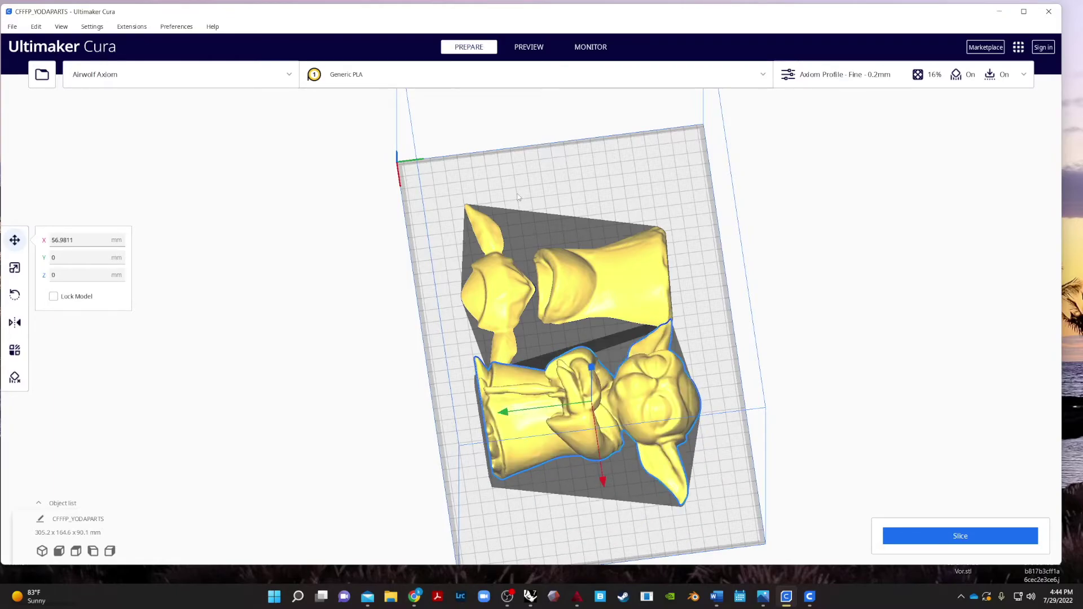
right_click_drag(518, 197, 852, 292)
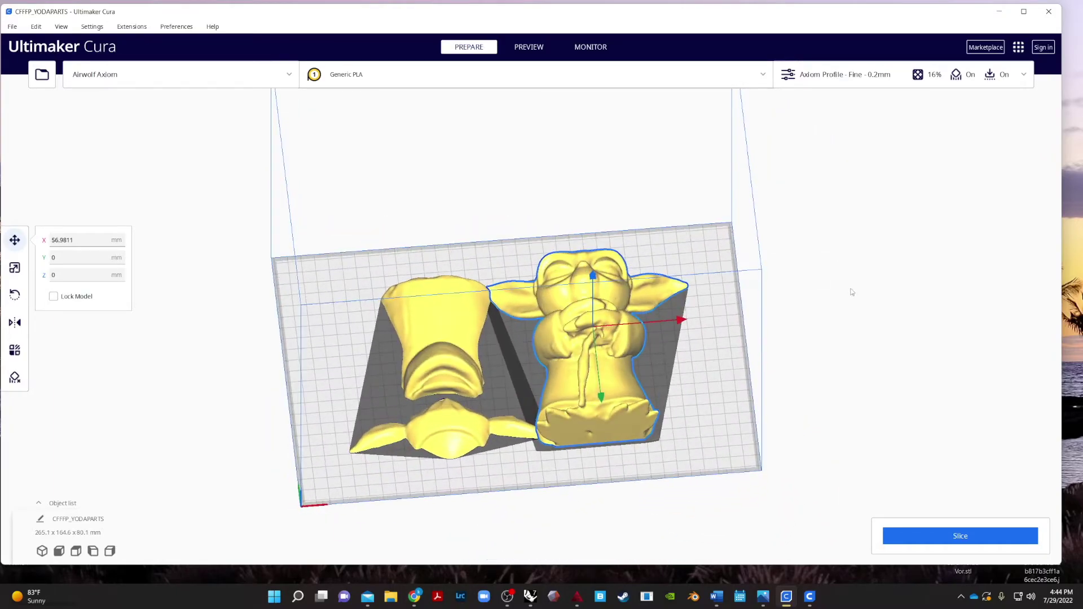
left_click(461, 386)
Shift the left Yoda part further left on the plate
left_click(530, 351)
left_click(456, 381)
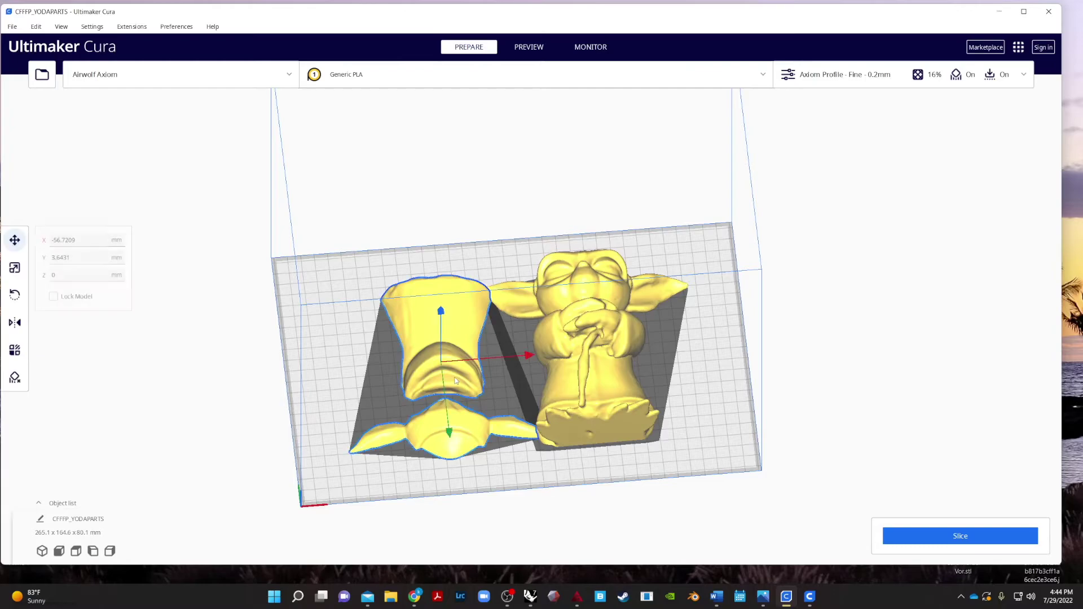
left_click(508, 356)
left_click(483, 367)
left_click_drag(530, 357, 512, 361)
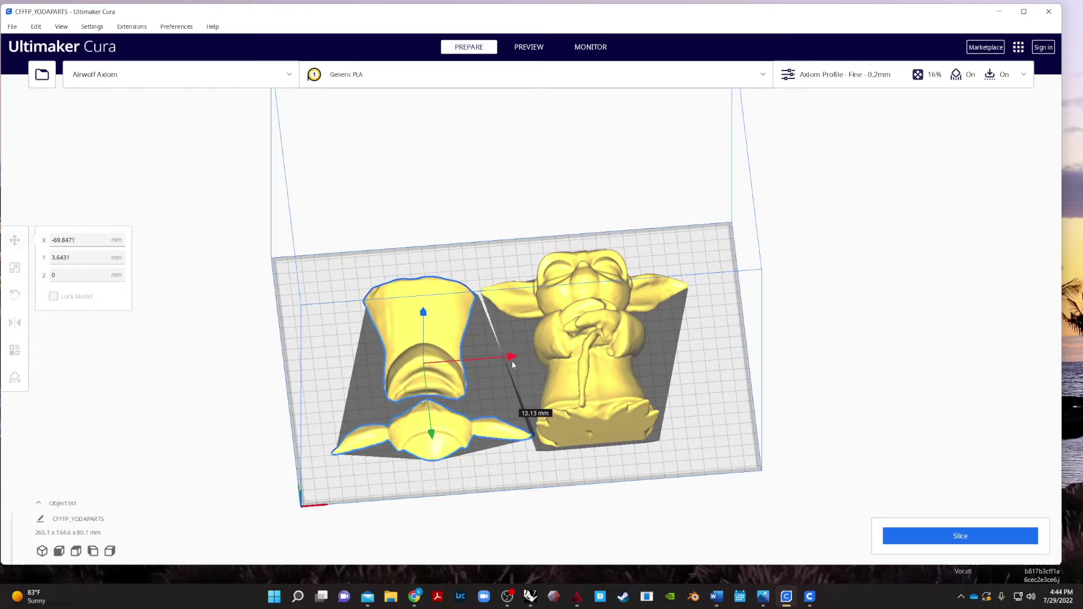
left_click(931, 415)
Lay the standing Yoda figure flat, bringing all models to 284.0 x 167.1 x 79.7 mm
right_click_drag(930, 415, 647, 484)
left_click(646, 484)
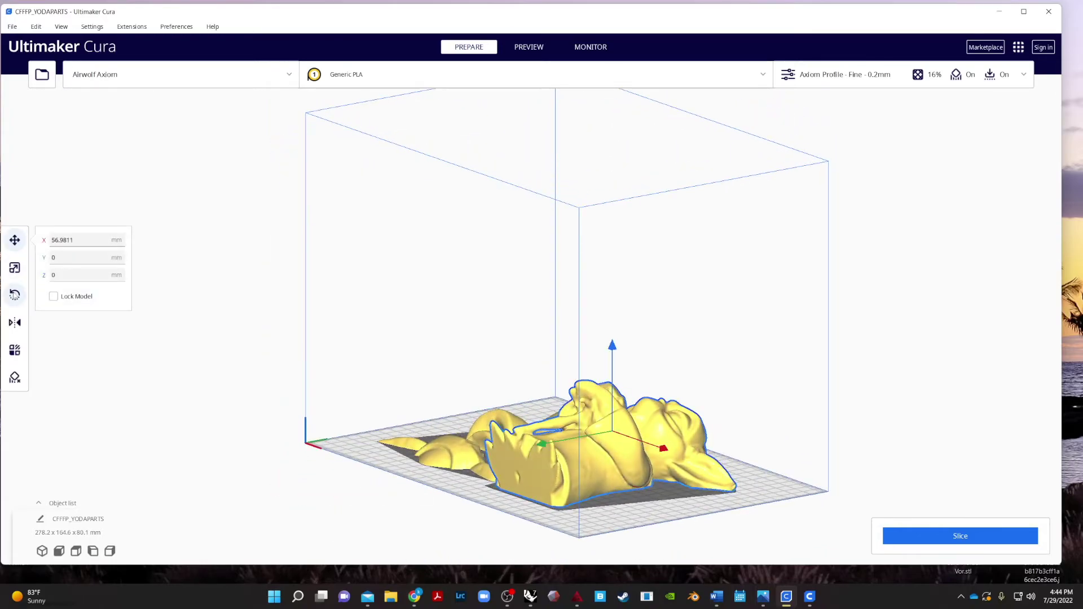
left_click(15, 295)
left_click(90, 302)
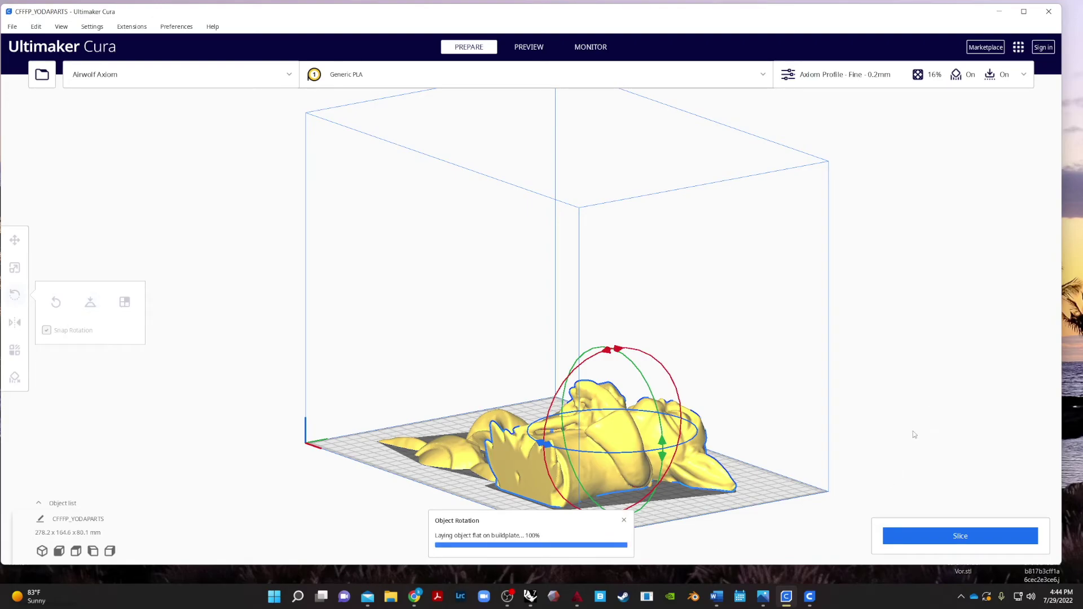
key("Up")
key("Up")
key("Up")
key("Up")
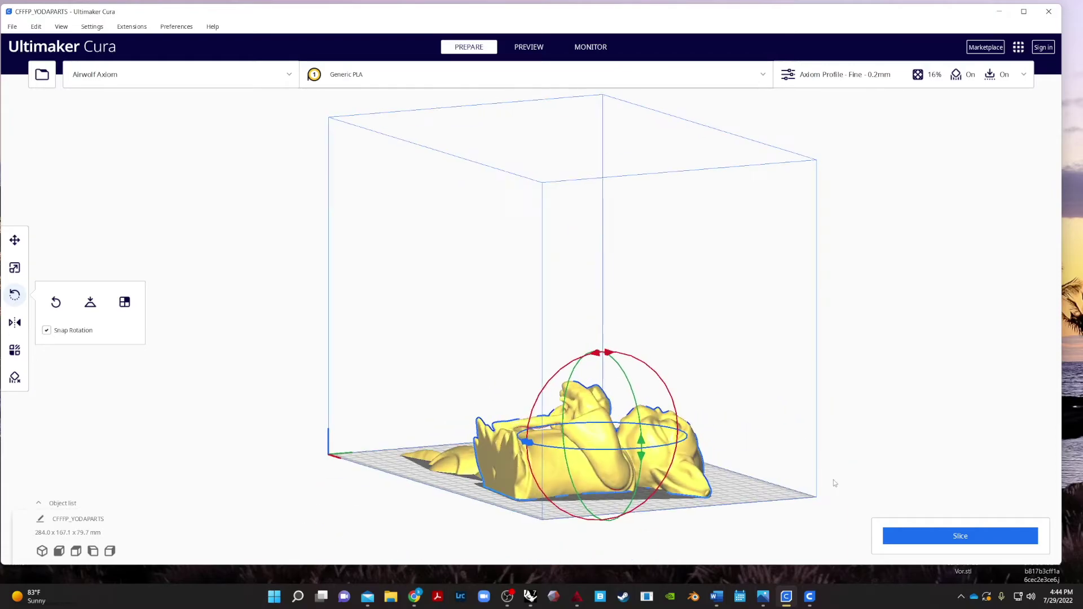
right_click_drag(835, 483, 1000, 529)
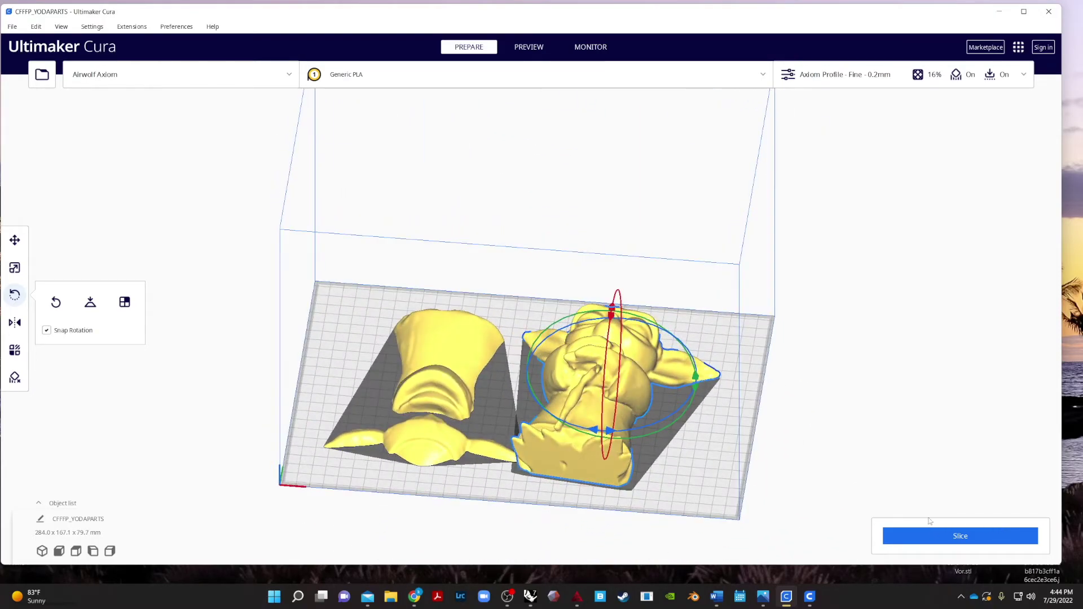
Slice the plate with the two Yoda parts as currently laid out
left_click(948, 541)
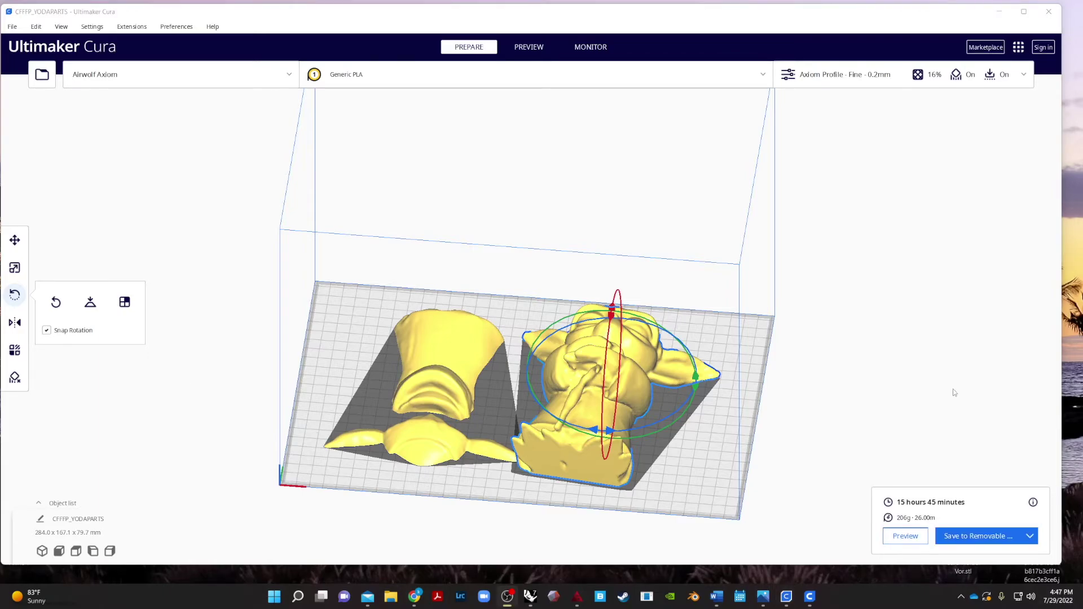
left_click(954, 392)
right_click_drag(817, 414, 872, 455)
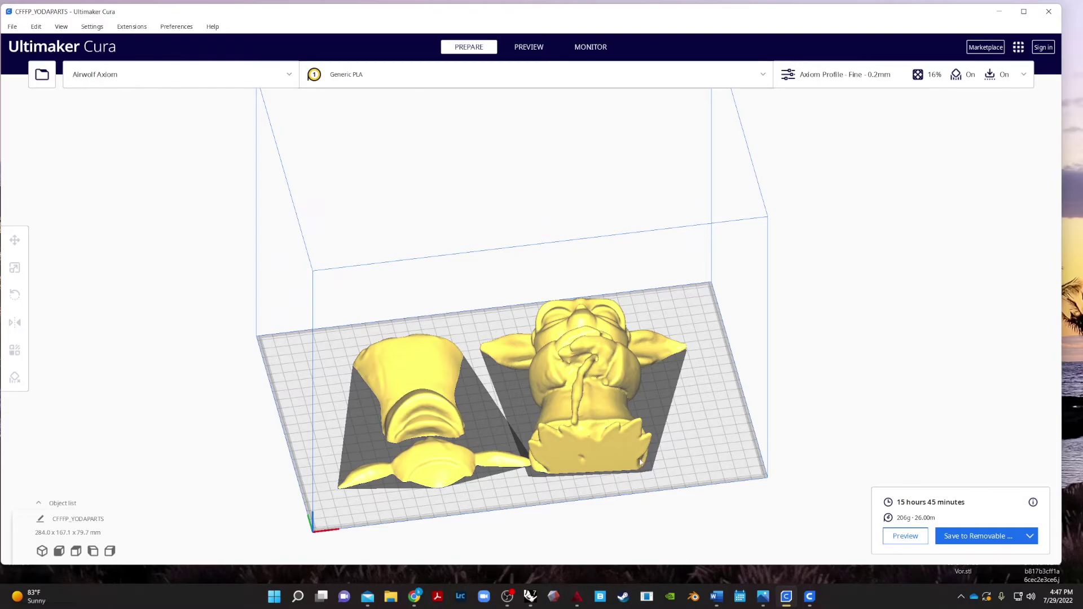
Shift the right Yoda part to X 70.1003 and re-slice: 15 h 45 min, 206 g
left_click(609, 462)
key("t")
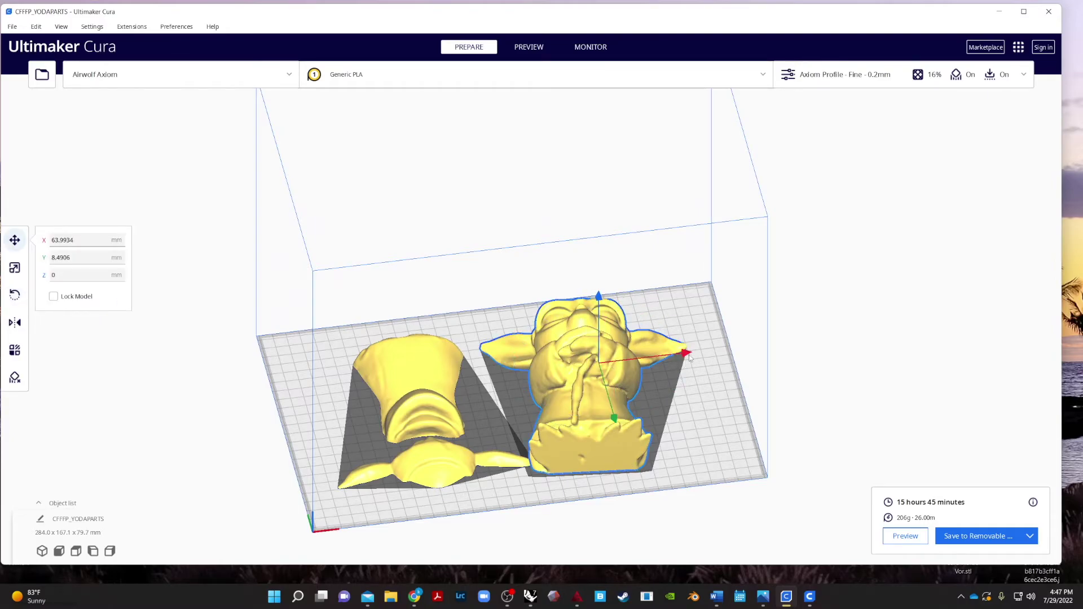
left_click_drag(689, 357, 699, 356)
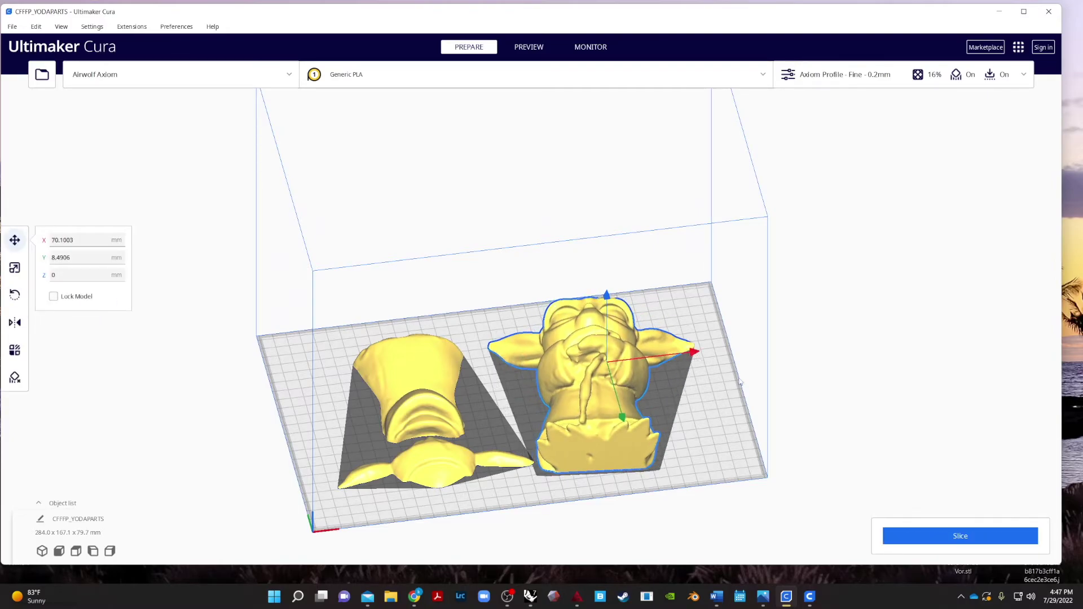
left_click(927, 536)
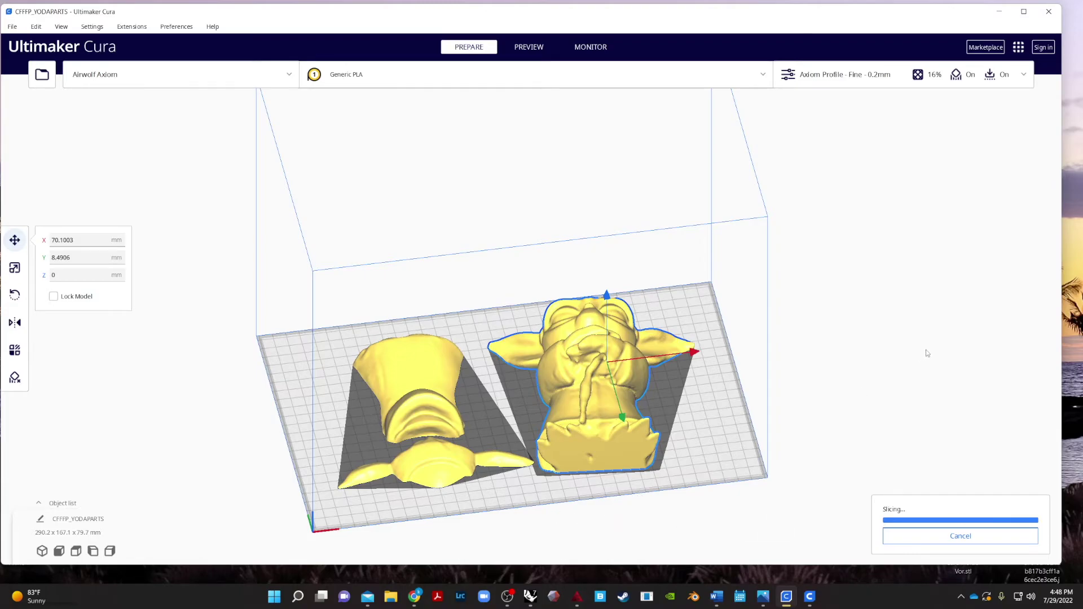
right_click_drag(897, 395, 905, 571)
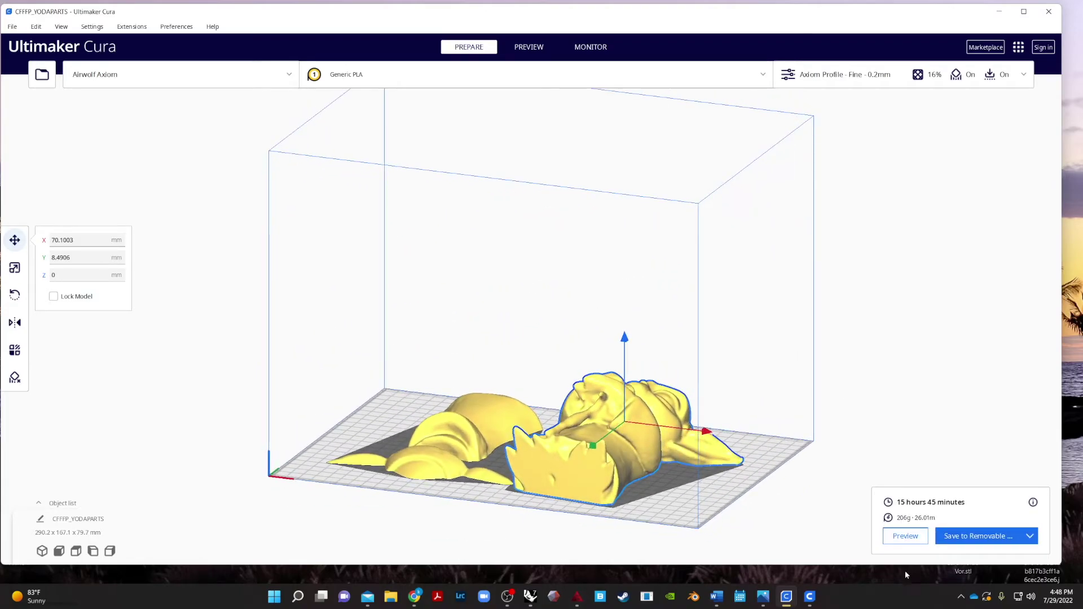
Preview the sliced parts cut at layer 227 with infill visible, then reopen the Custom print settings
left_click(897, 536)
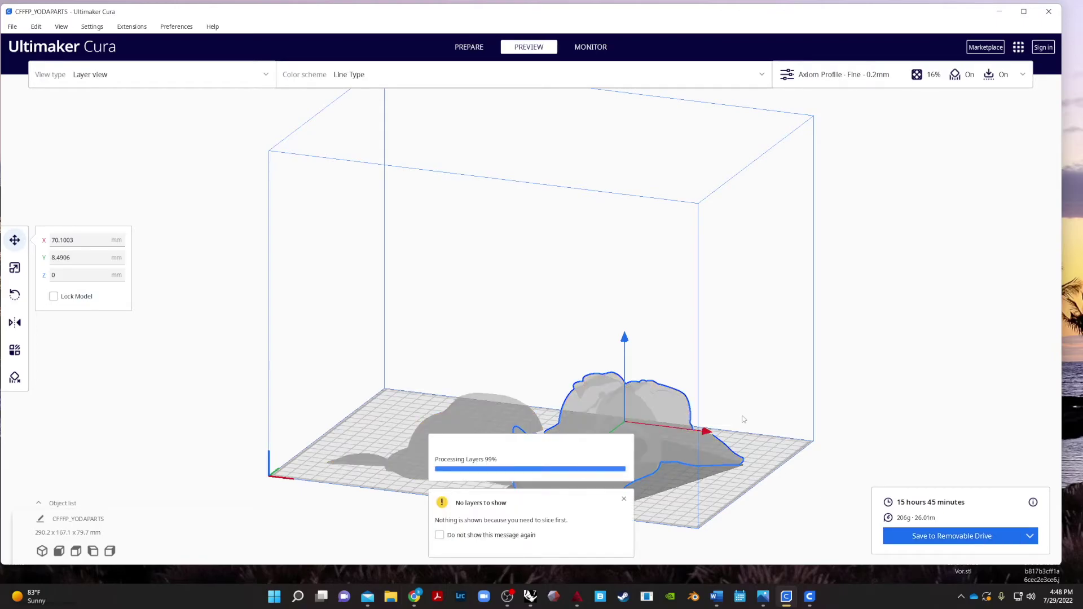
right_click_drag(770, 446, 560, 486)
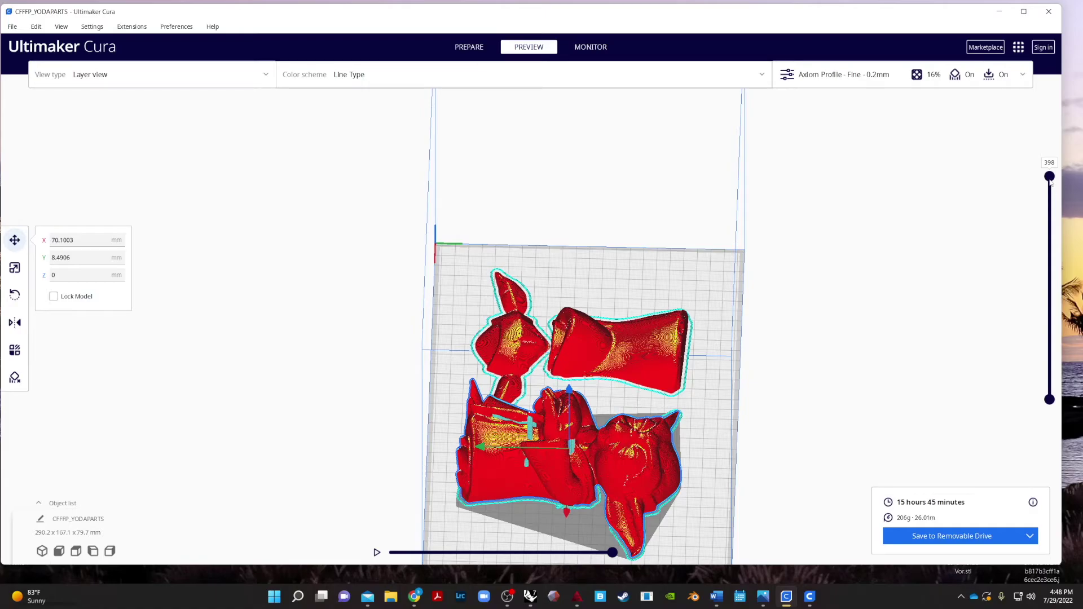
left_click_drag(1050, 176, 1050, 265)
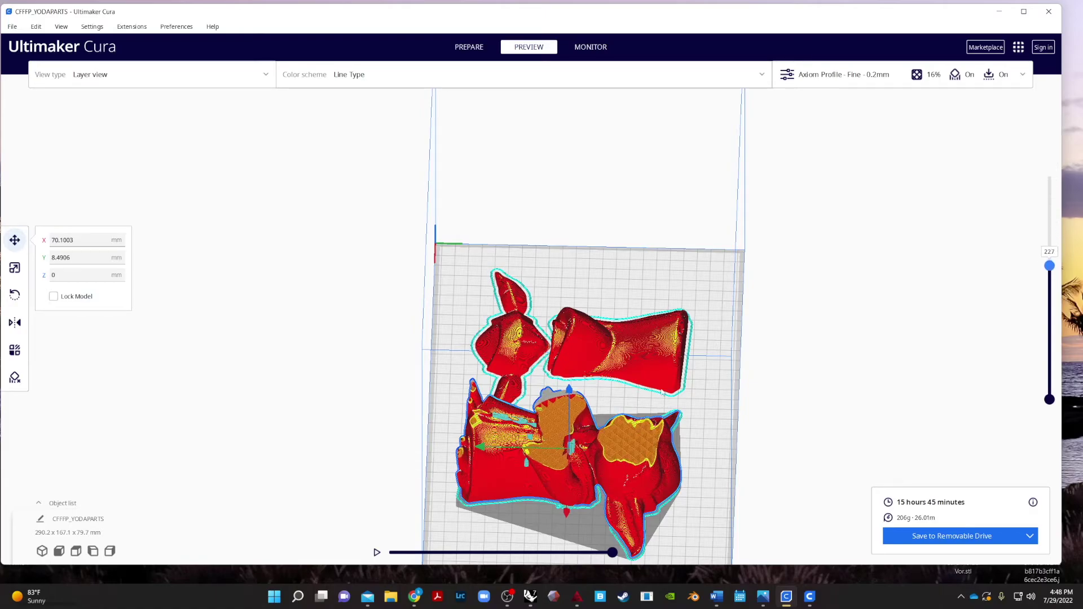
right_click_drag(660, 393, 621, 406)
scroll(620, 406, "up", 3)
right_click_drag(619, 472, 618, 471)
scroll(618, 471, "up", 3)
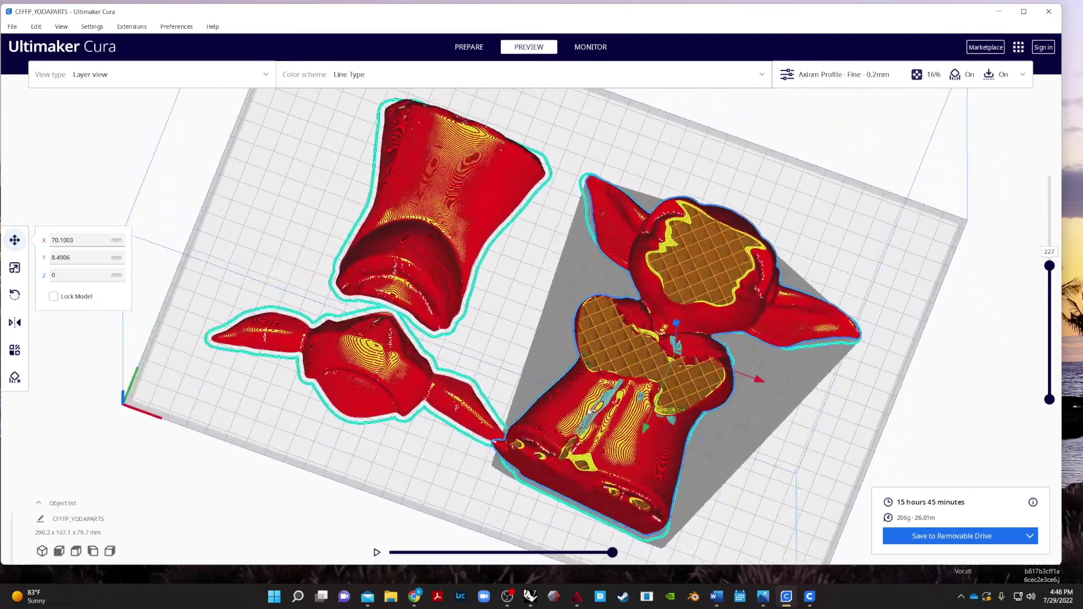
right_click_drag(576, 423, 553, 423)
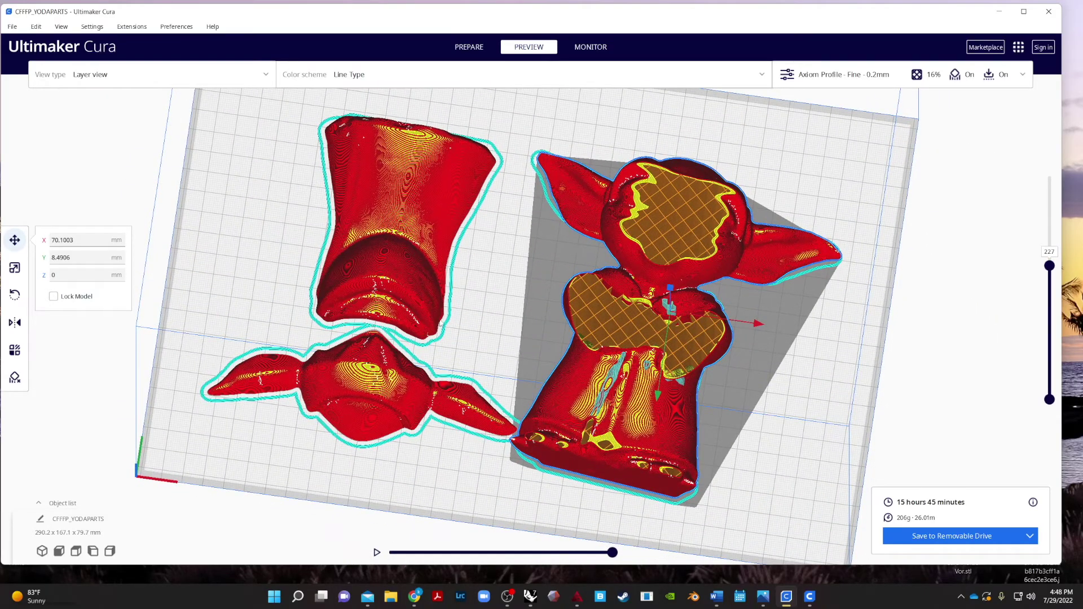
left_click(1022, 76)
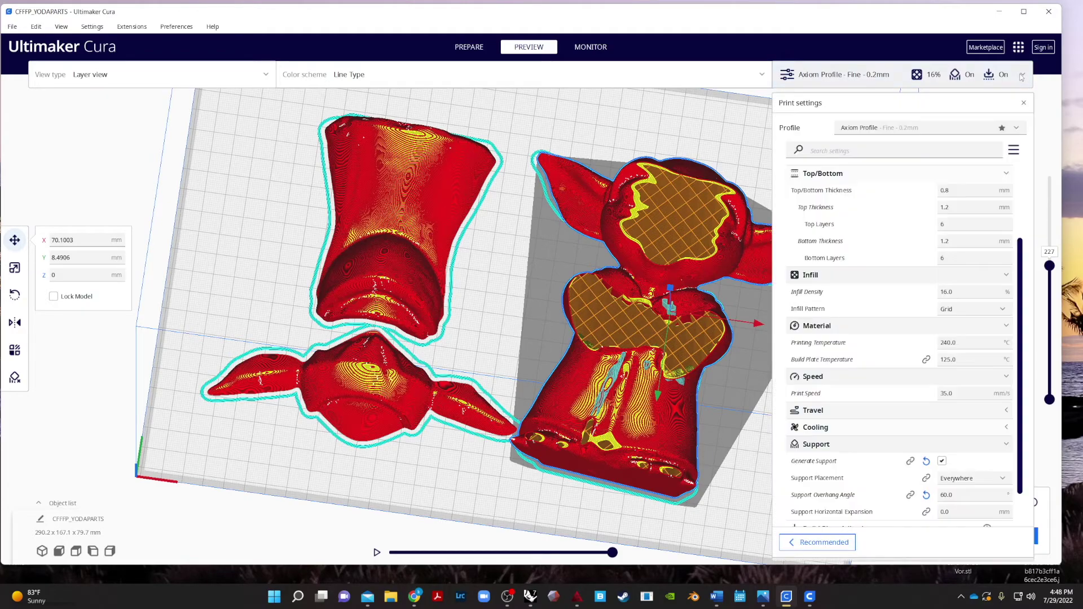
Lower Infill Density to 12% and re-slice: 13 h 57 min, 179 g, 22.67 m
left_click(962, 290)
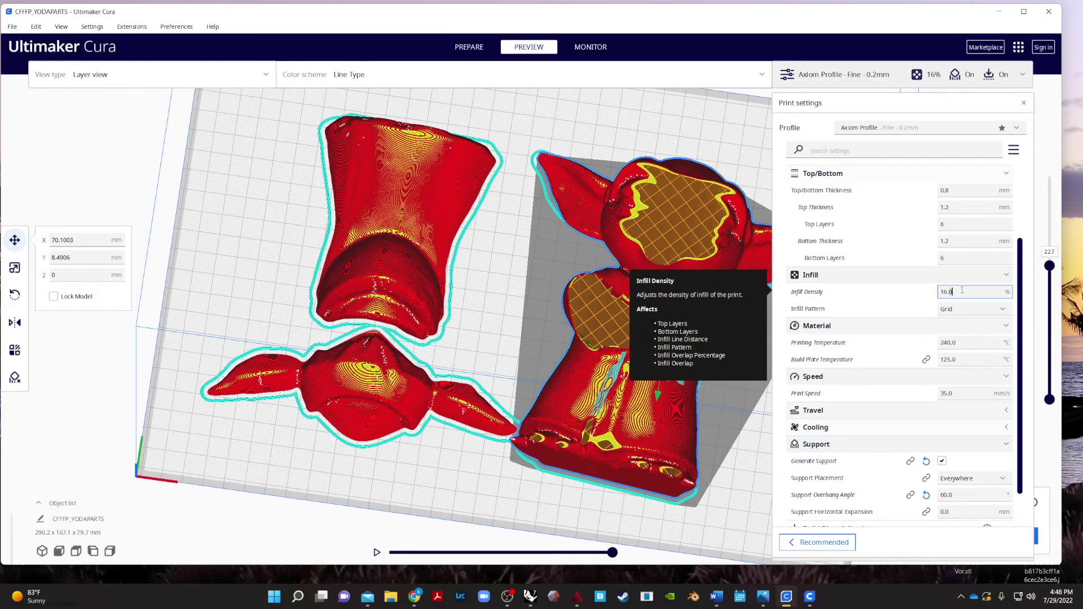
type("12")
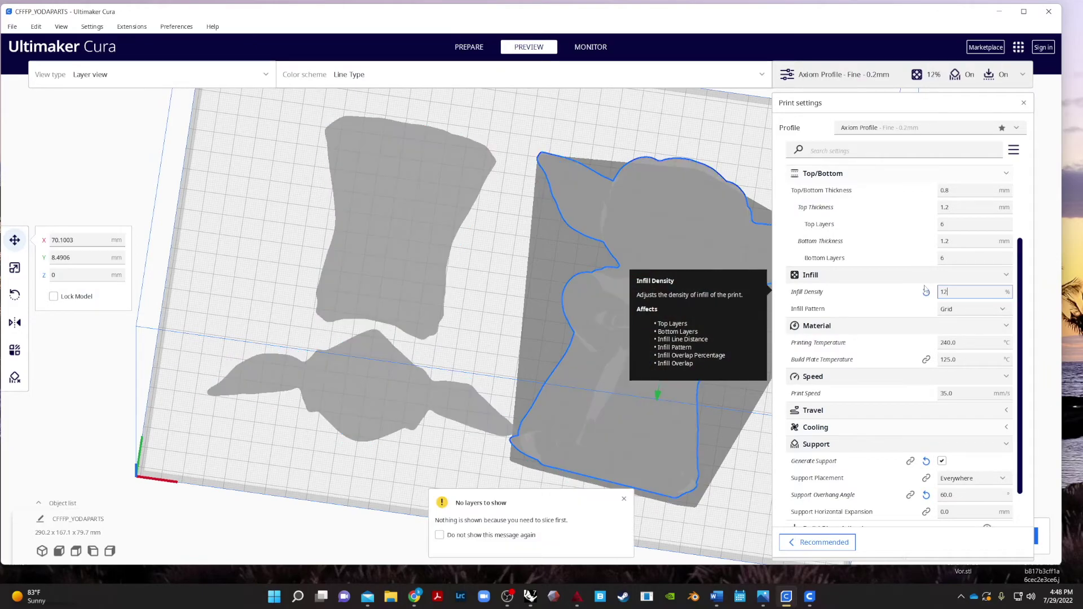
key("Tab")
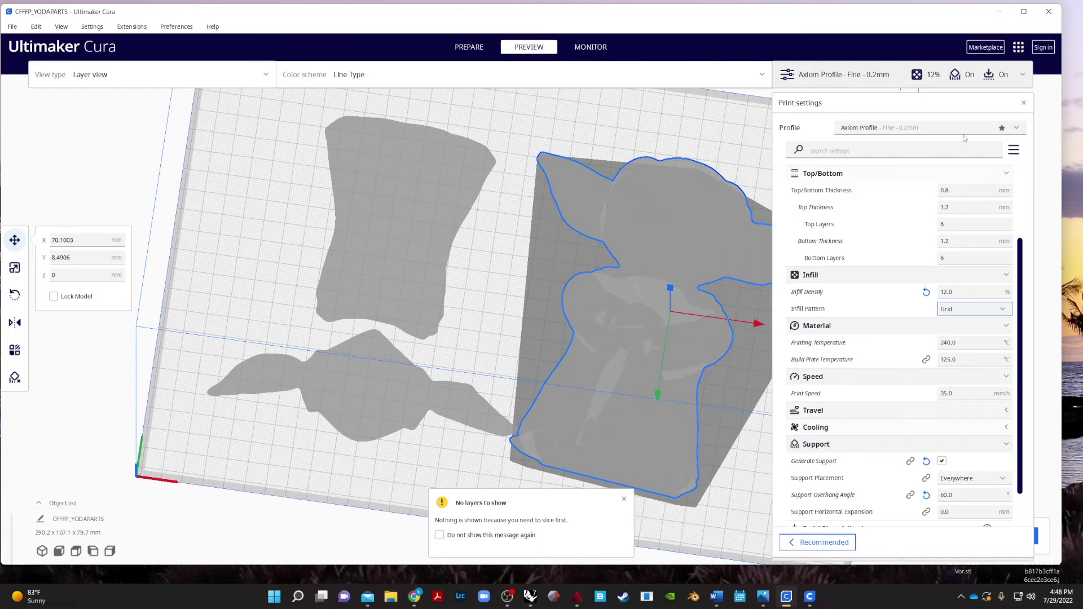
left_click(1023, 75)
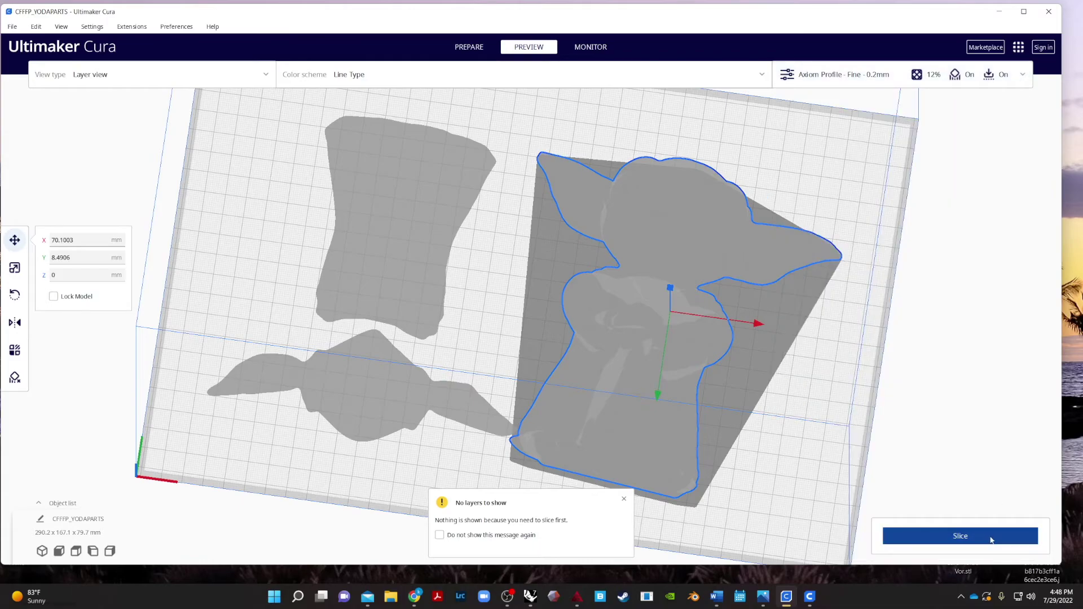
left_click(990, 545)
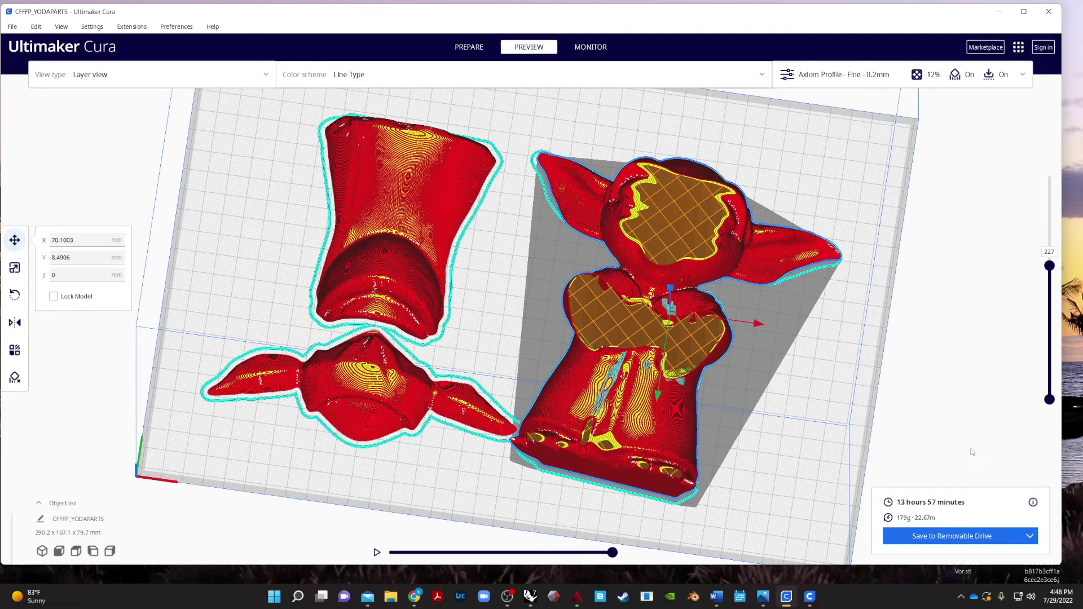
Lower the layer preview to layer 1 to inspect each part's first layer and brim
right_click_drag(972, 452, 971, 422)
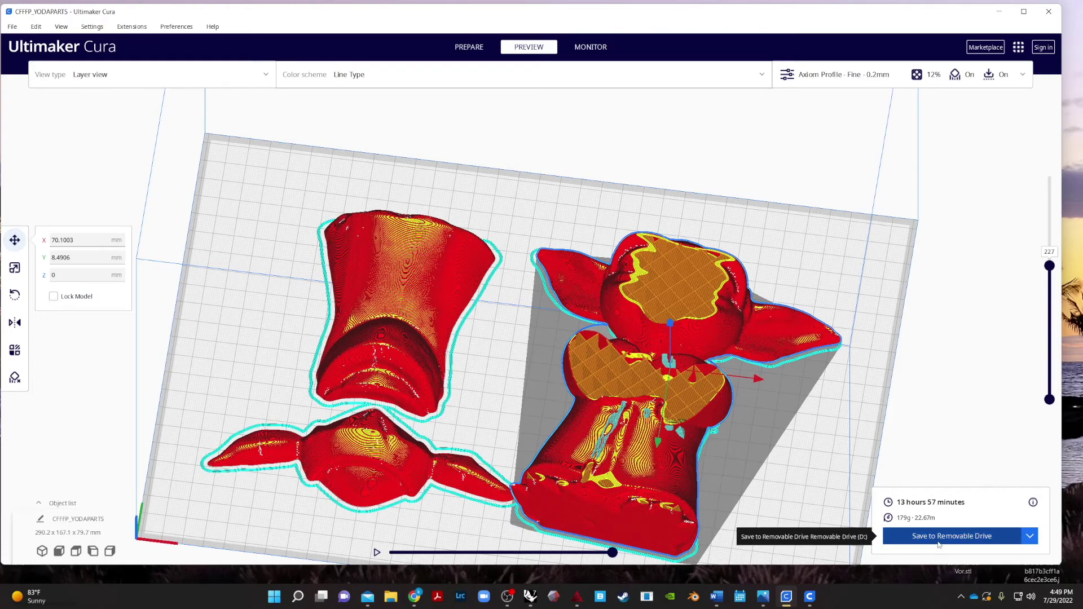
right_click_drag(745, 462, 709, 508)
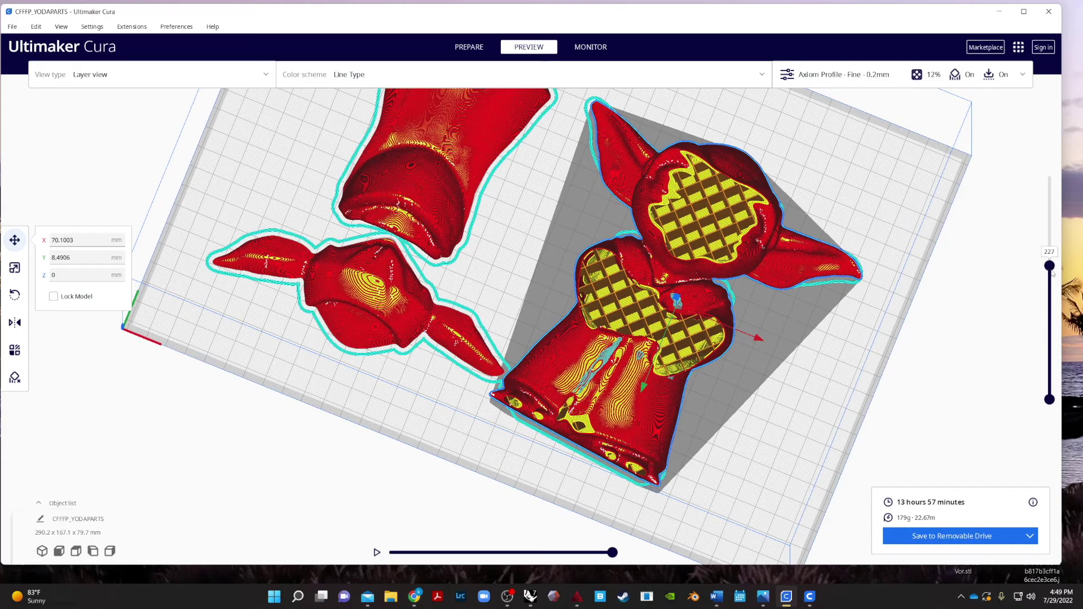
left_click_drag(1050, 266, 1040, 401)
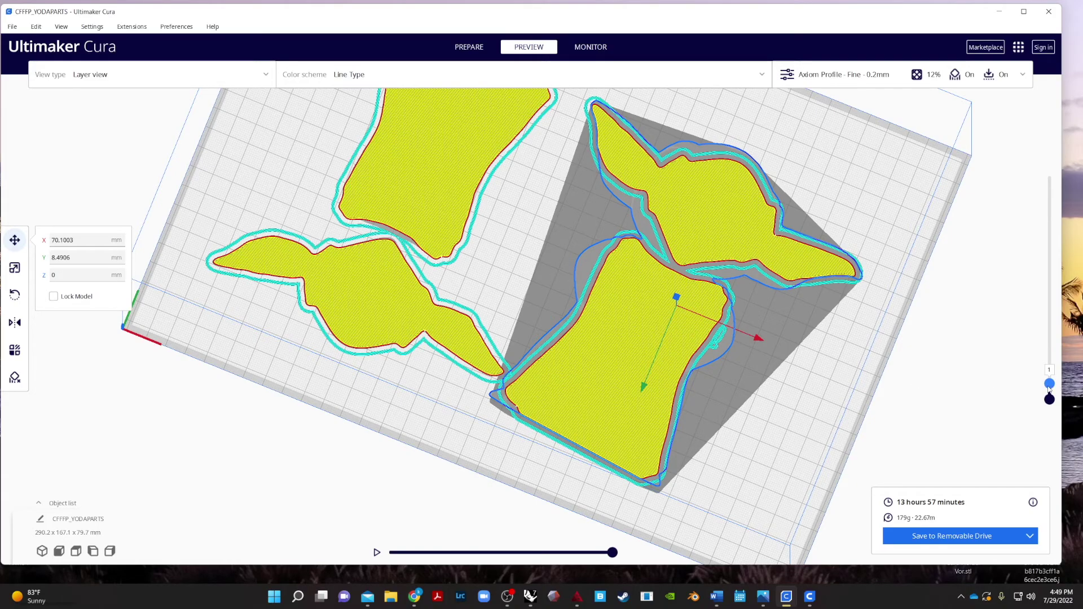
right_click_drag(951, 424, 514, 373)
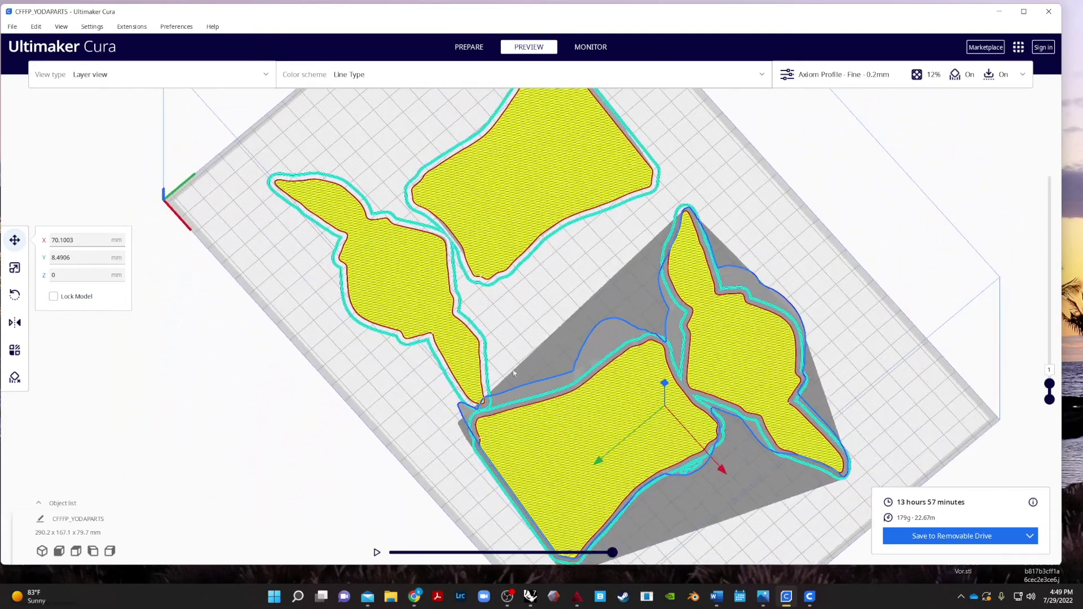
right_click_drag(551, 327, 604, 388)
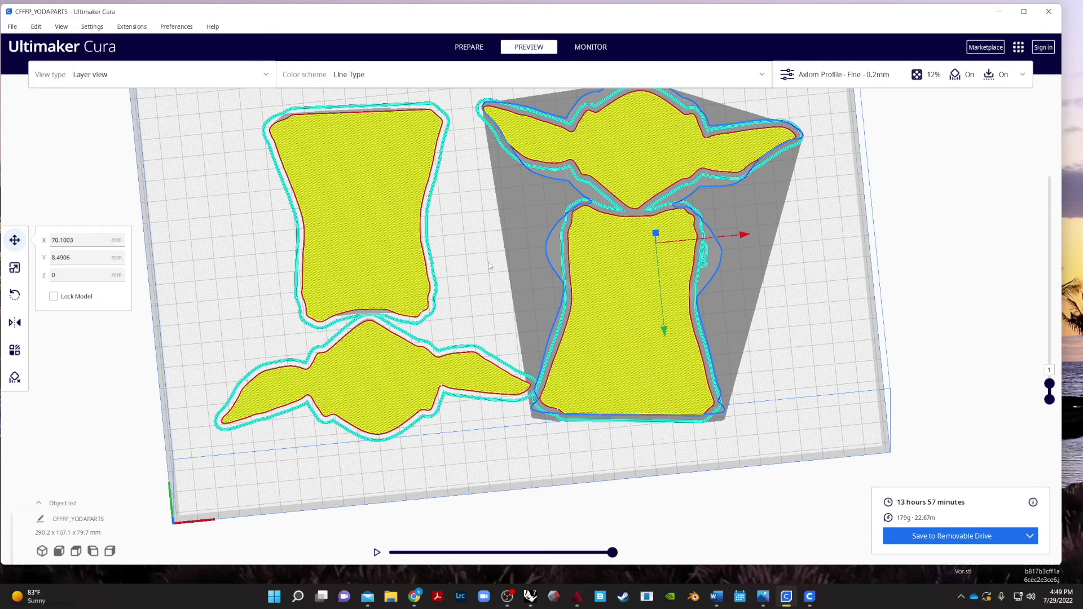
scroll(587, 243, "up", 5)
scroll(586, 243, "down", 3)
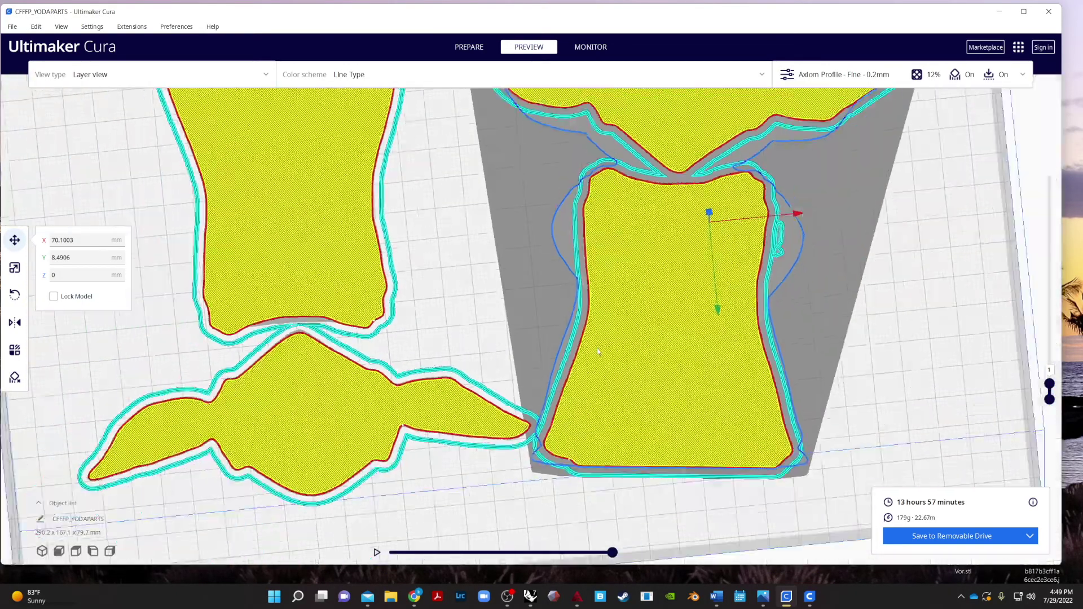
scroll(598, 352, "down", 2)
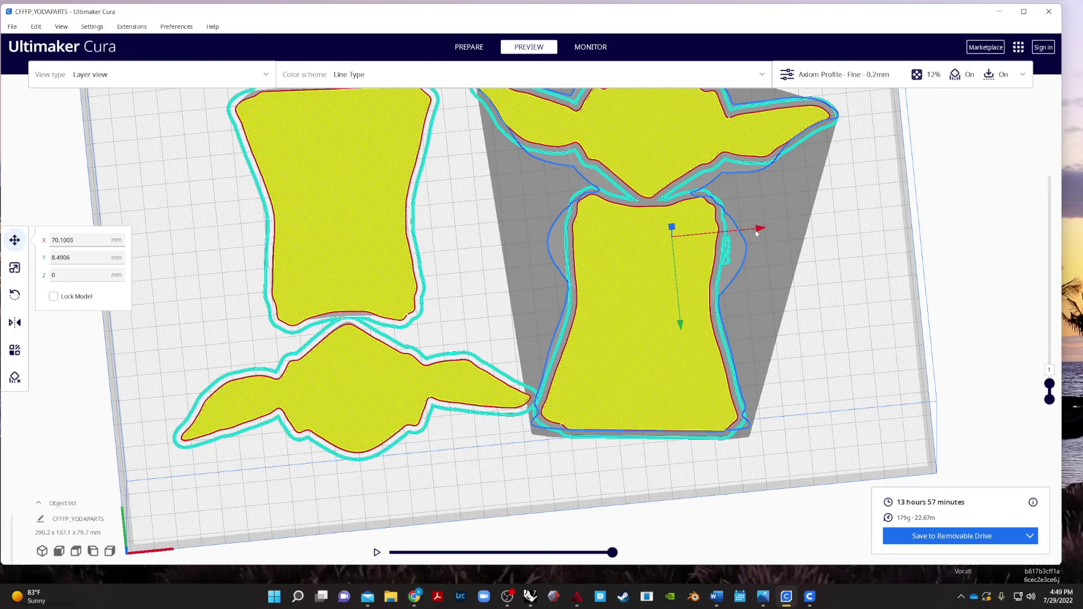
Move the Yoda body along X to 79.8297 mm and re-slice the plate
left_click_drag(760, 229, 787, 227)
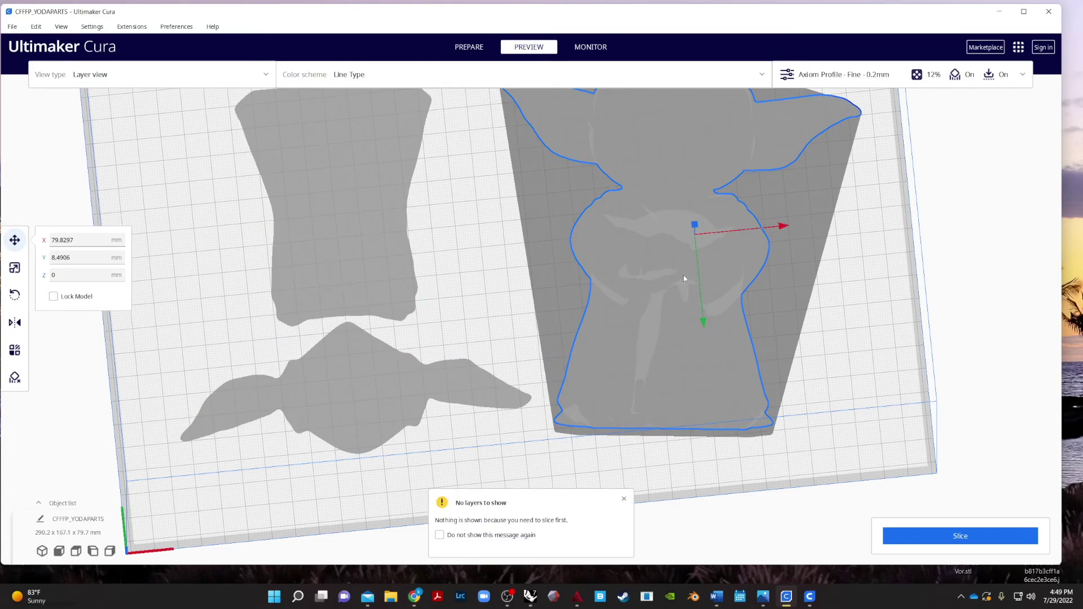
left_click(468, 292)
left_click(936, 536)
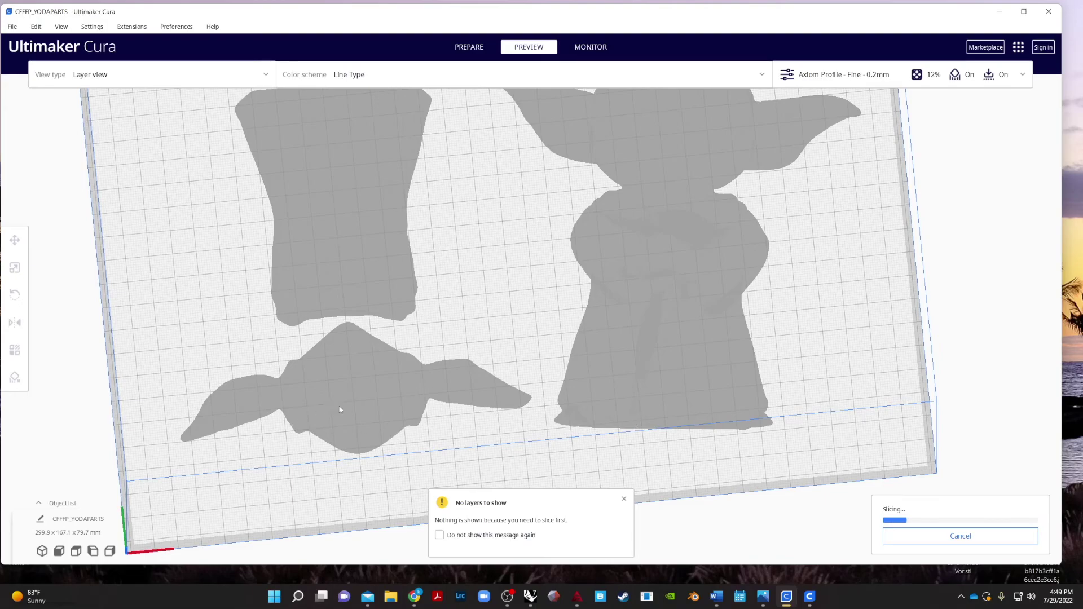
Inspect the re-sliced first layer, then raise the layer slider back to top layer 398
scroll(458, 386, "down", 2)
right_click_drag(473, 360, 507, 371)
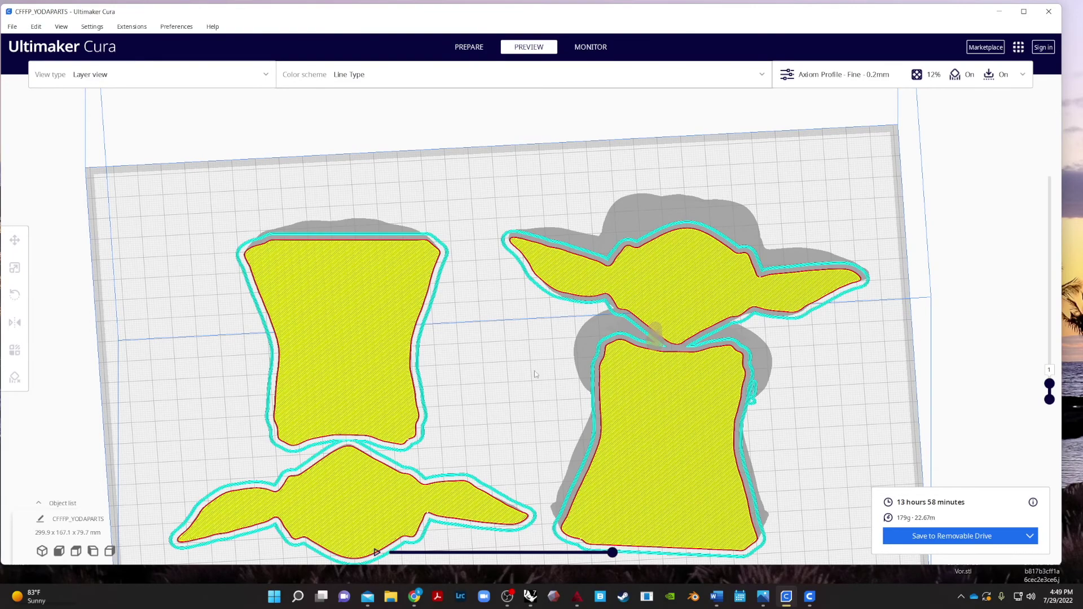
right_click_drag(537, 360, 541, 421)
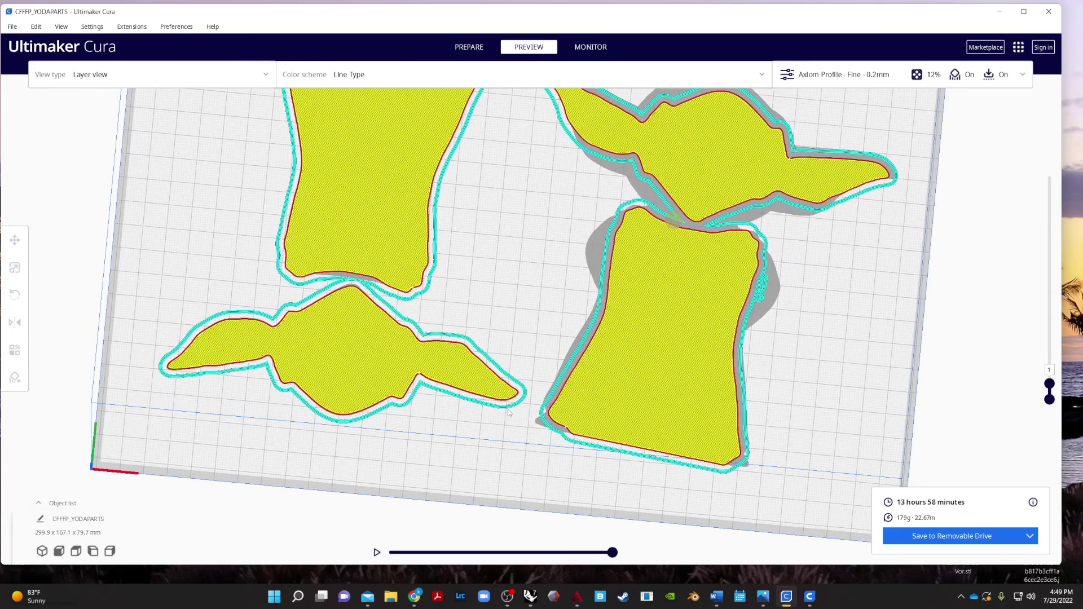
scroll(342, 402, "up", 5)
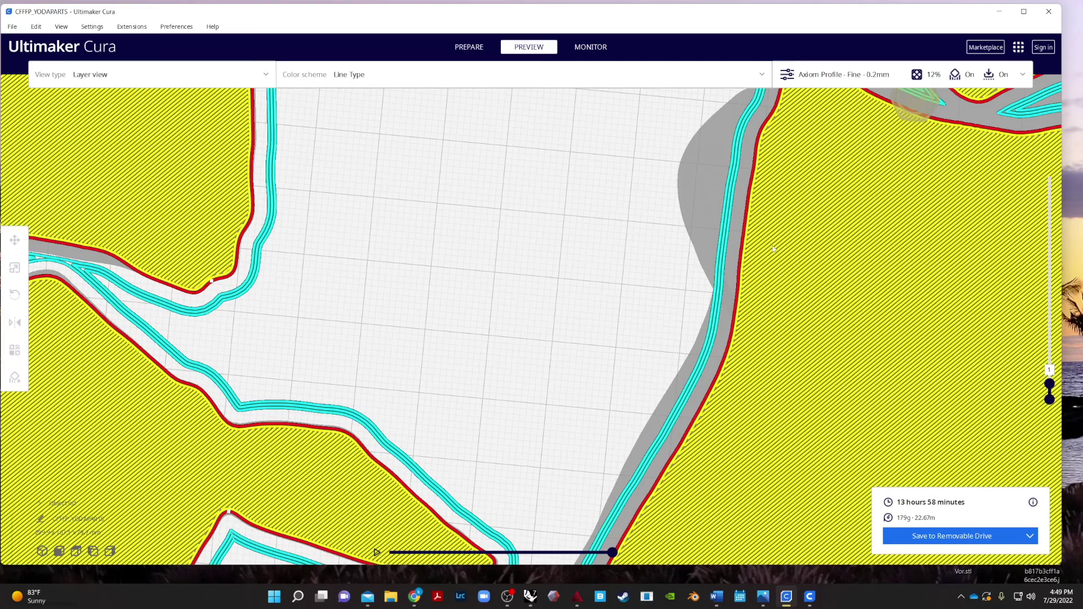
scroll(774, 249, "down", 5)
right_click_drag(523, 293, 423, 314)
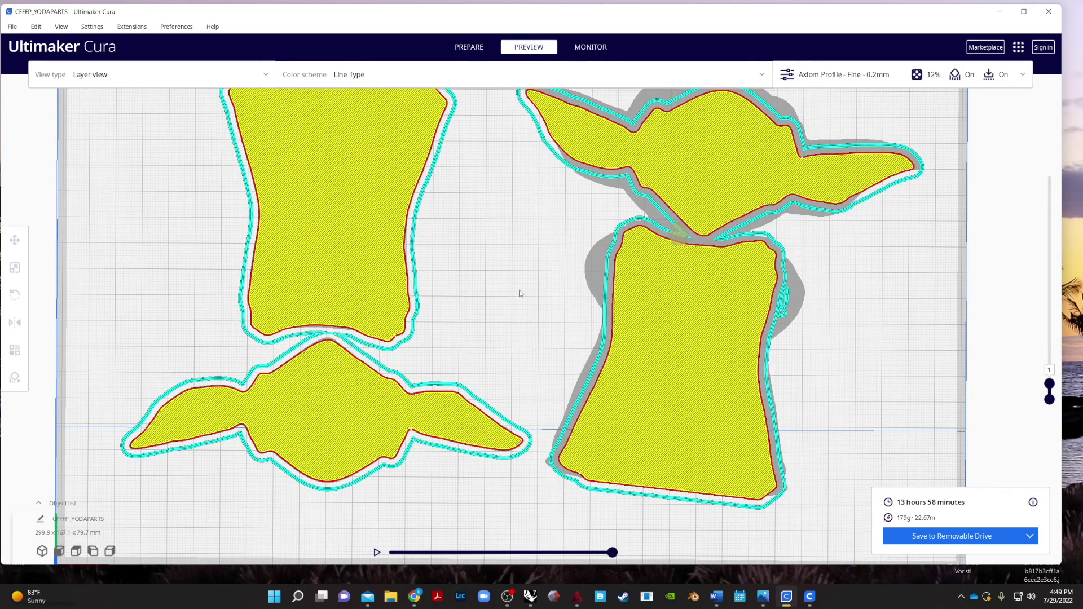
scroll(700, 235, "down", 5)
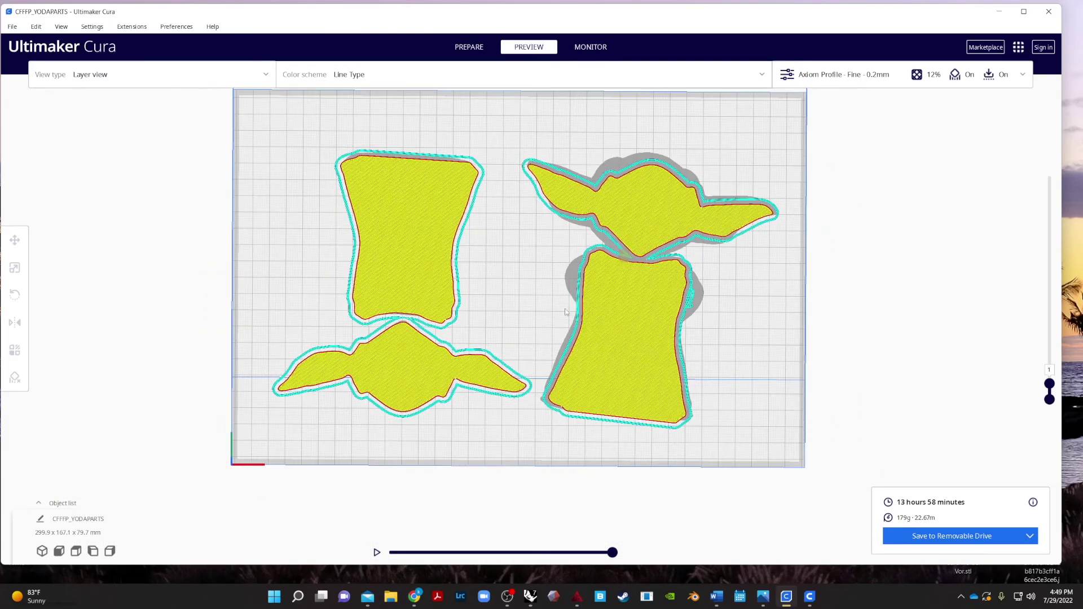
right_click_drag(550, 308, 567, 252)
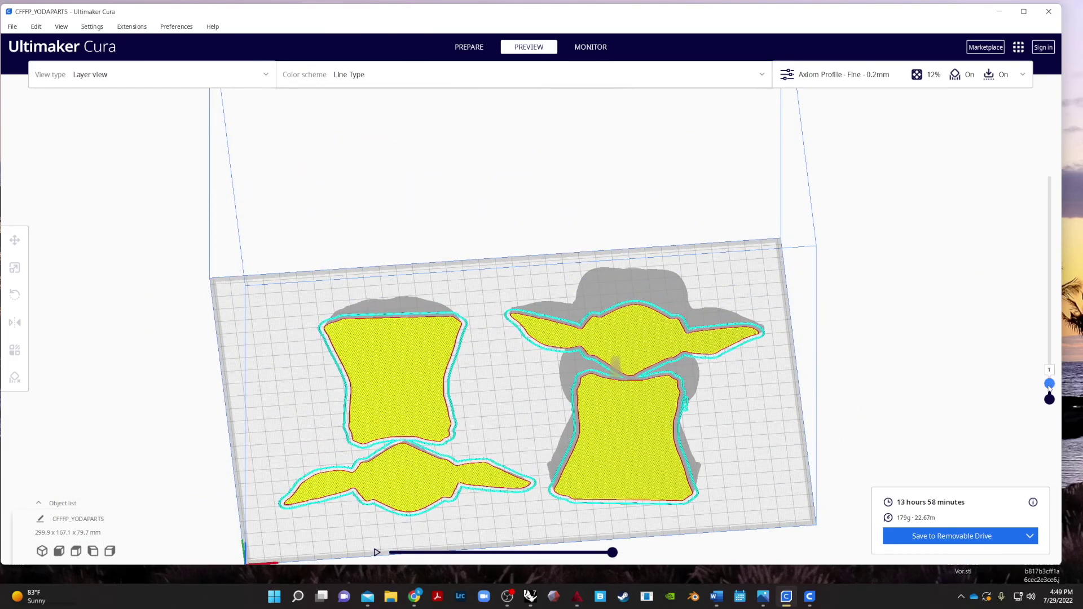
left_click_drag(1048, 385, 1076, 162)
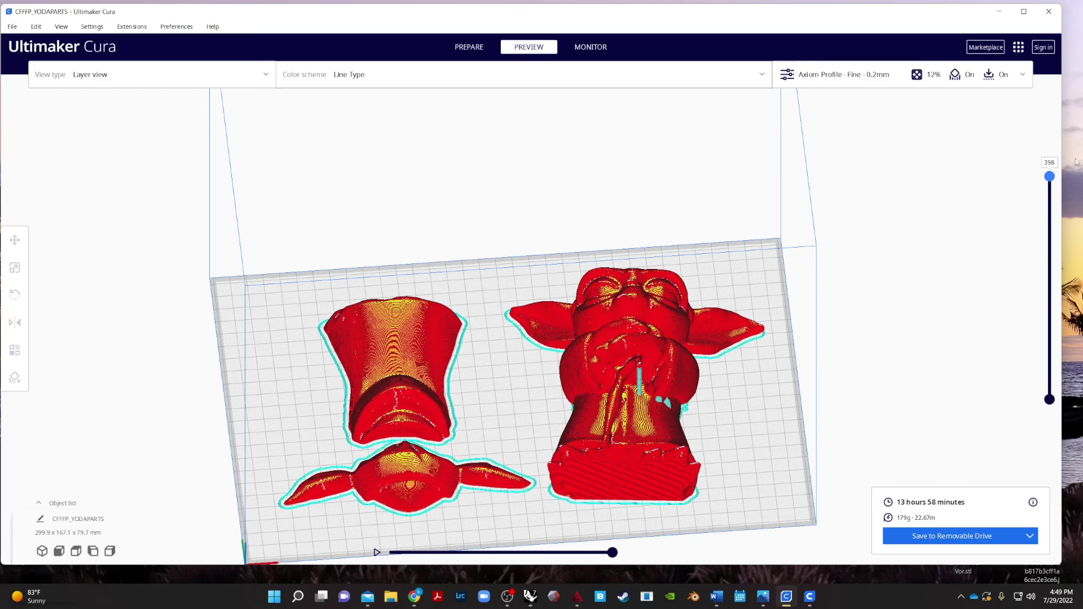
Save CFFFP_YODAPARTS.gcode to Removable Drive (D:) and eject the drive
right_click_drag(917, 312, 835, 370)
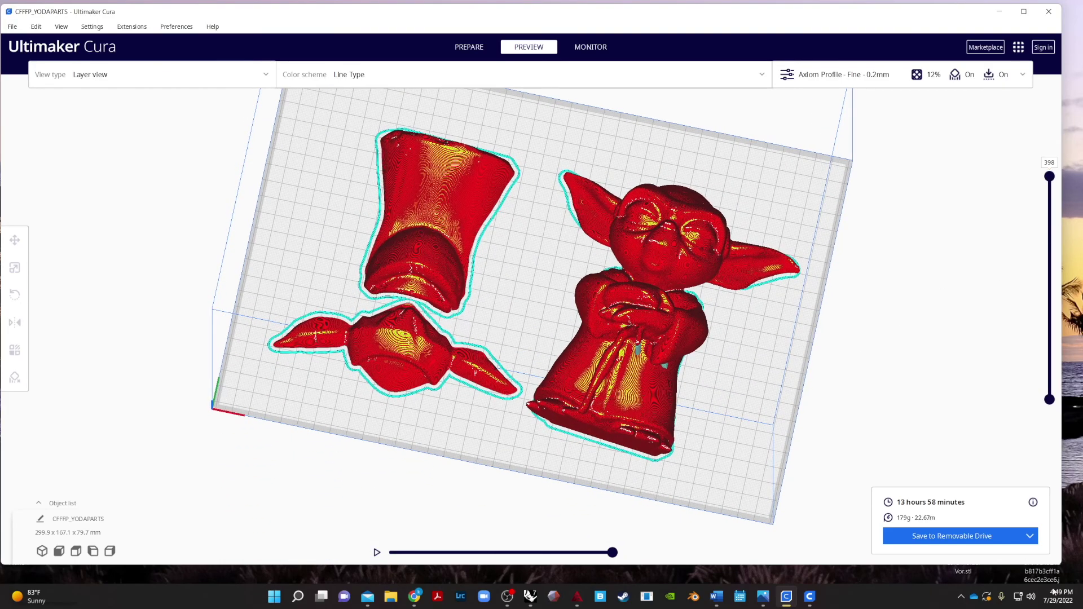
left_click(909, 536)
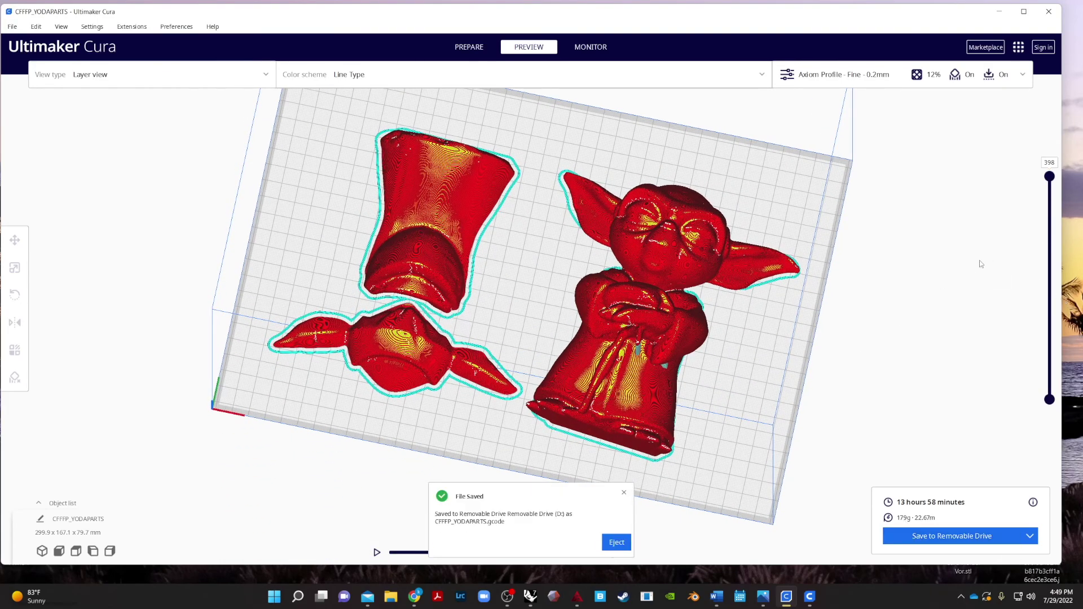
left_click(617, 543)
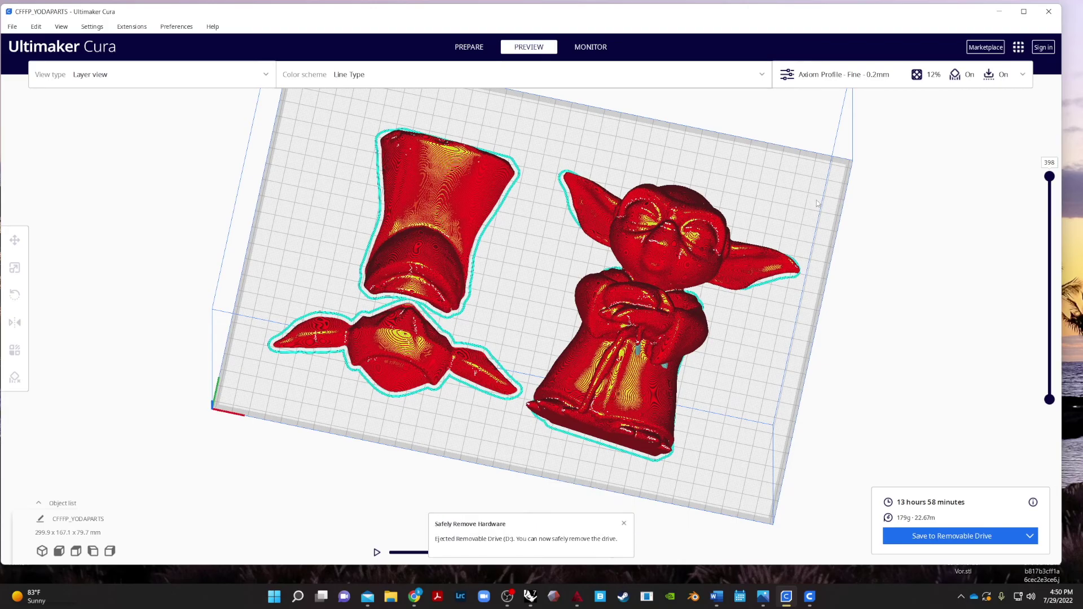
Return to the Prepare stage with the print settings panel open
right_click_drag(872, 292, 847, 220)
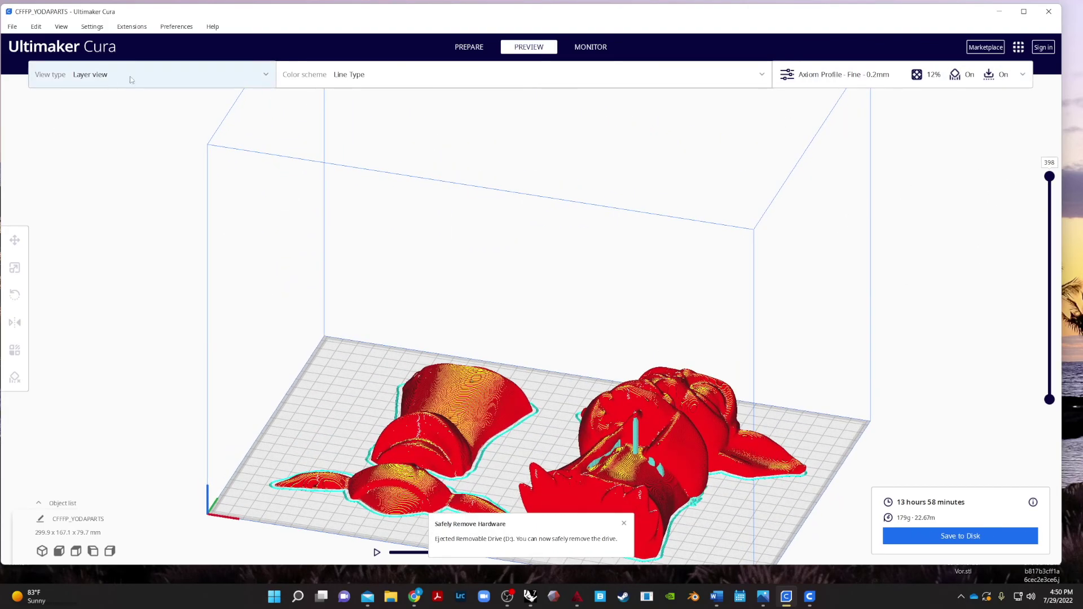
left_click(483, 49)
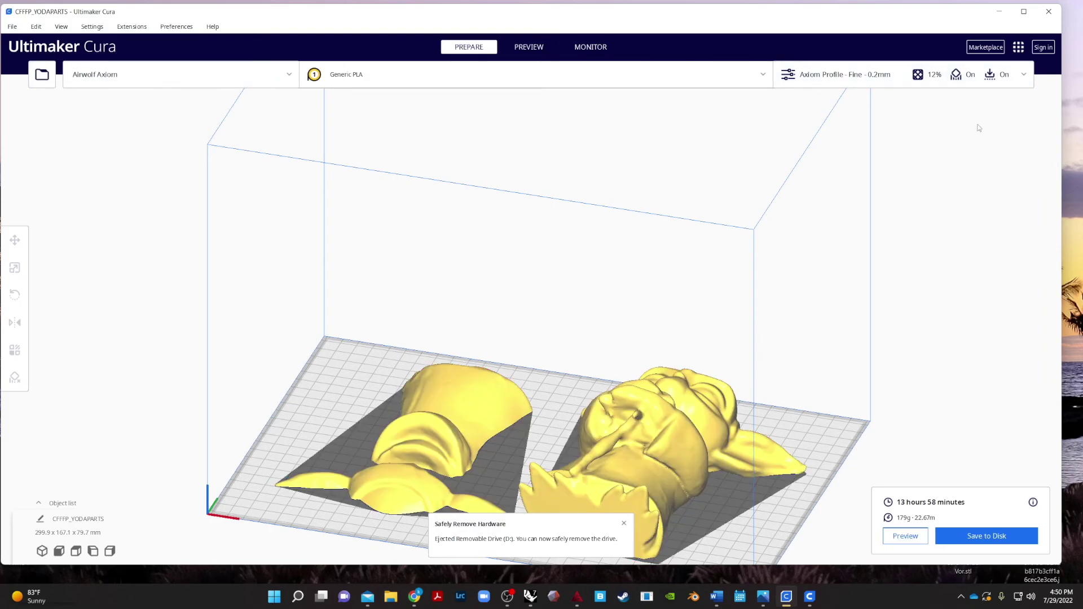
left_click(1027, 80)
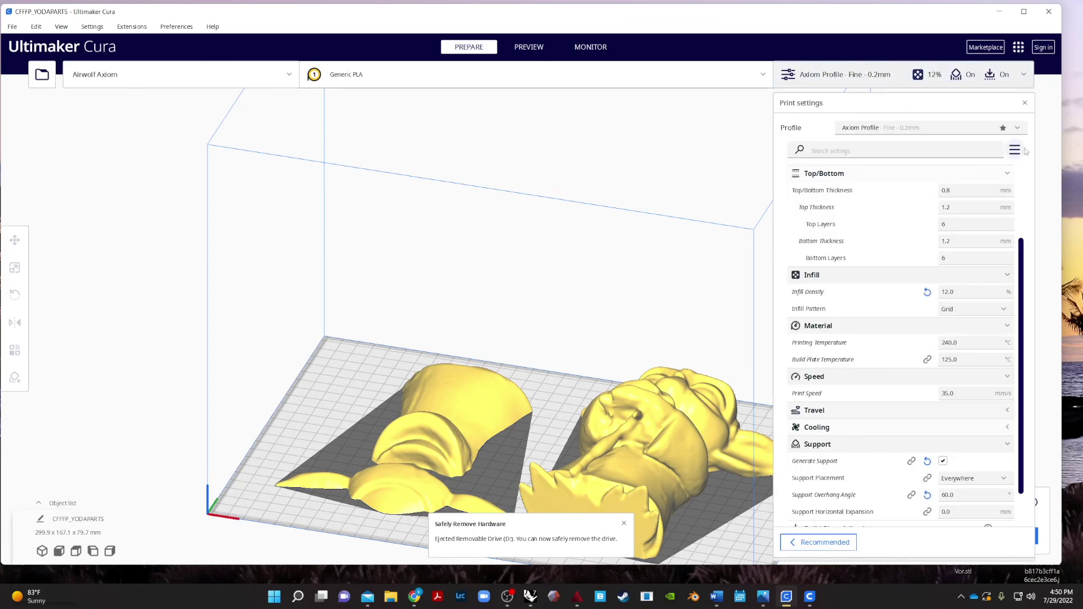
scroll(894, 289, "down", 2)
scroll(894, 289, "up", 3)
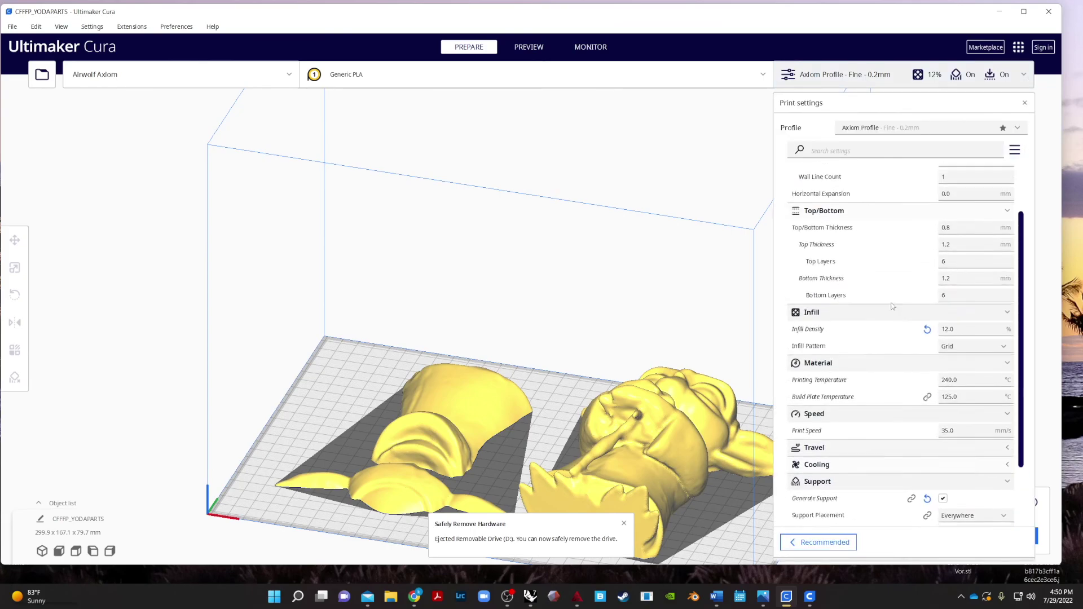